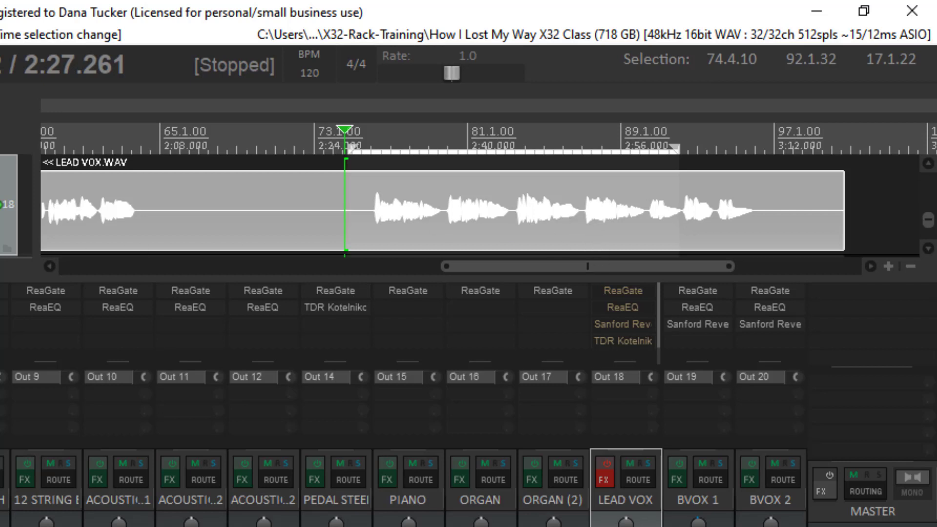
Step: Play the selected lead vocal passage without effects and re-enable the effects chain on the LEAD VOX track
key("space")
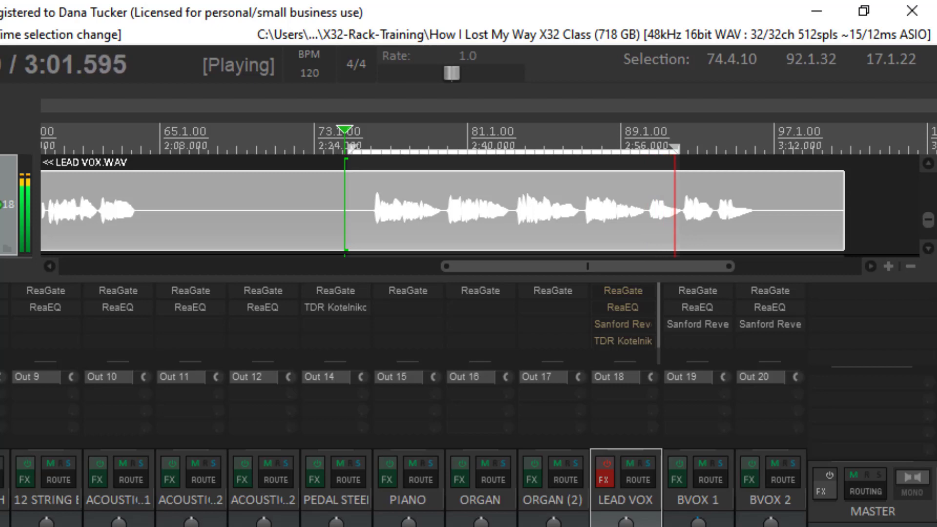
key("space")
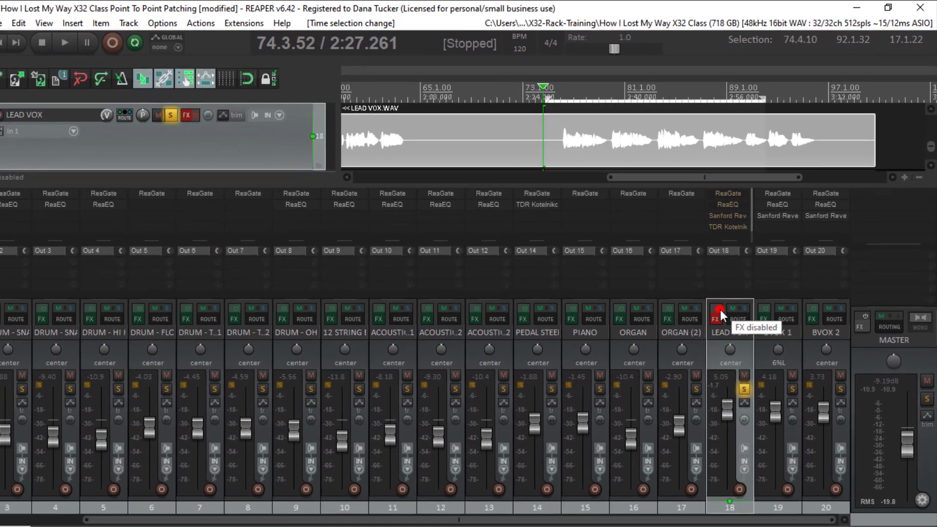
left_click(689, 348)
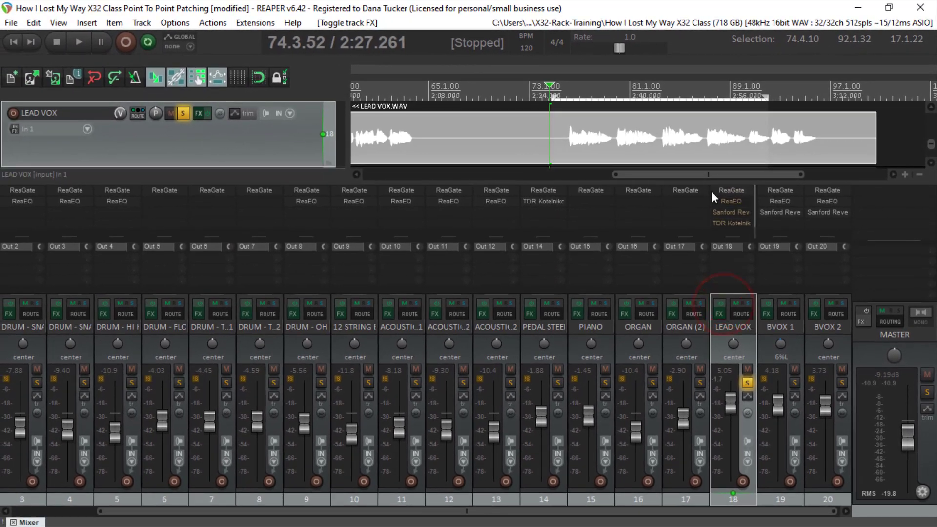
Step: Open ReaGate on the LEAD VOX track, move its window clear of the mixer channel, and play the passage through the gate
left_click(734, 191)
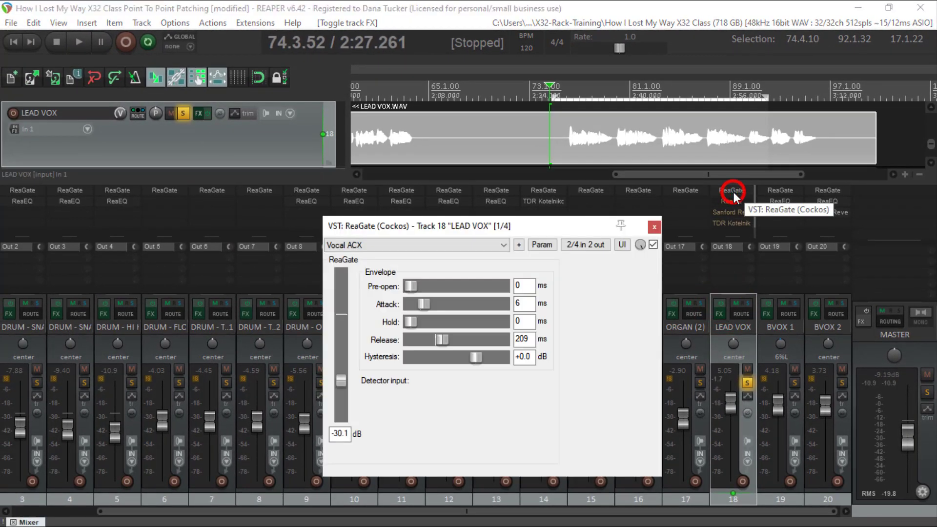
left_click_drag(543, 233, 259, 111)
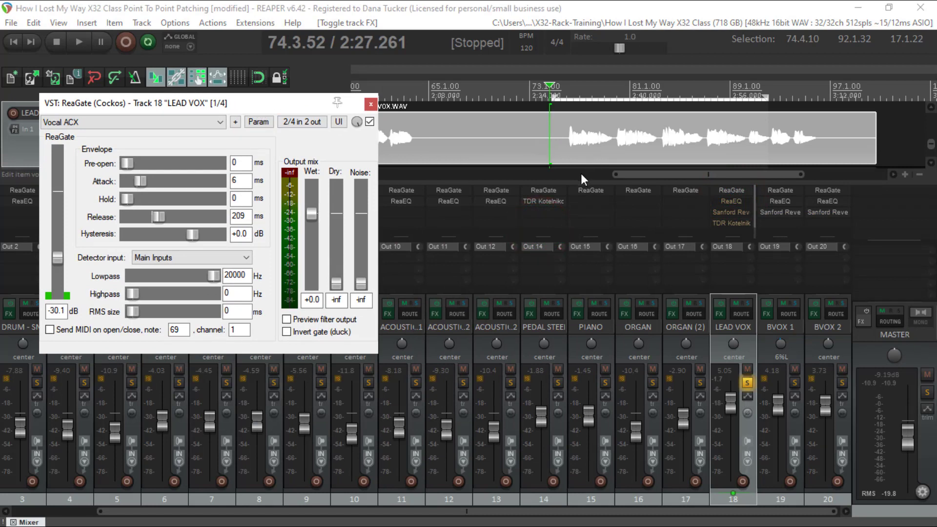
key("space")
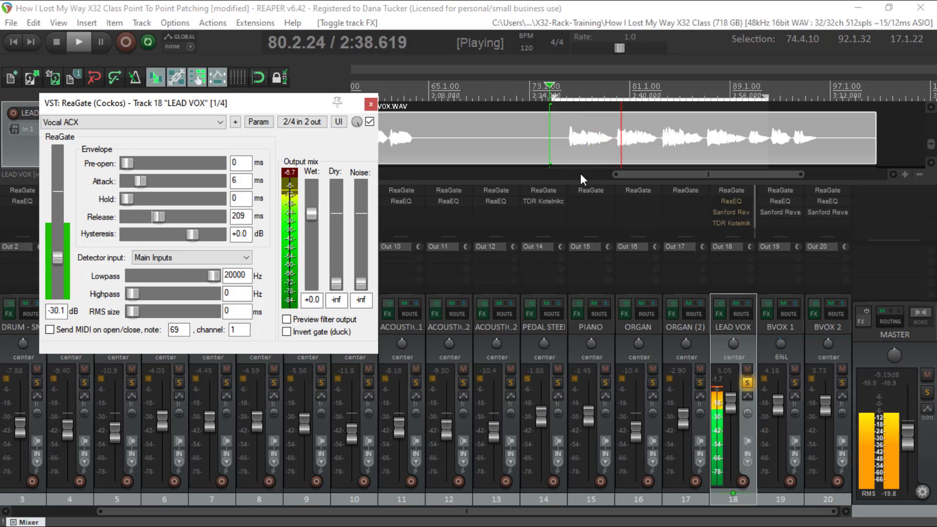
key("space")
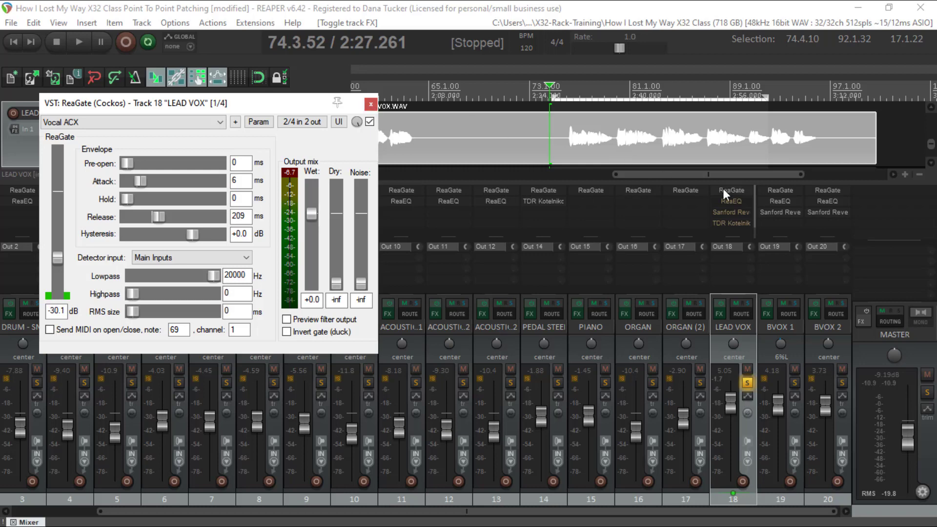
Step: Open ReaEQ on the LEAD VOX track, reposition its window, and take it out of bypass
left_click(733, 201)
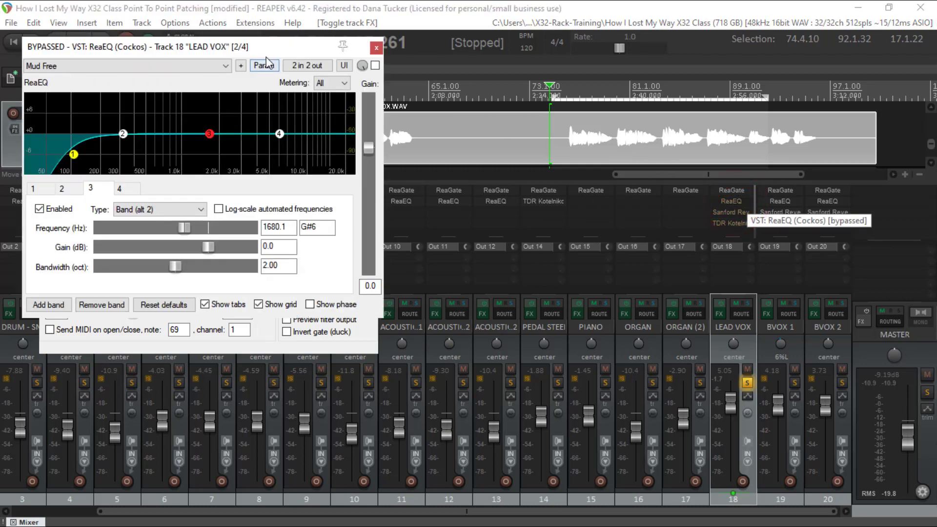
left_click_drag(270, 48, 370, 76)
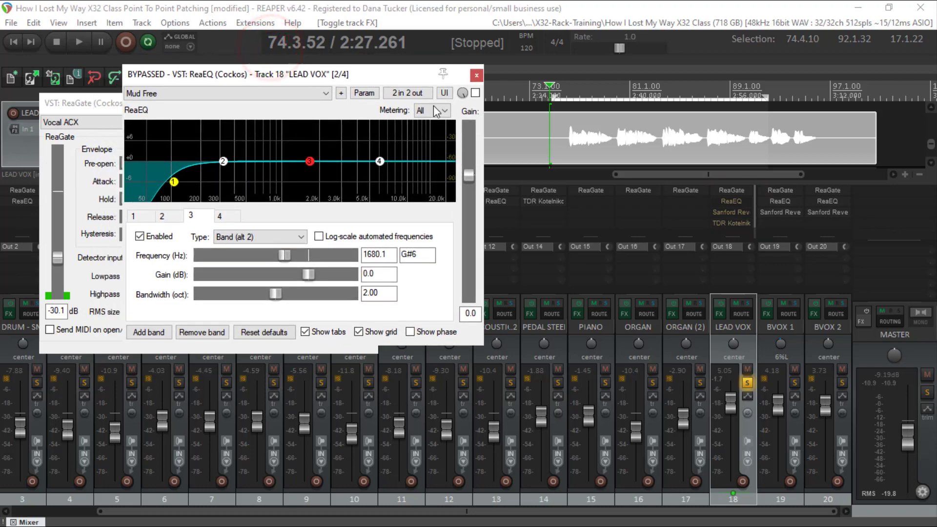
left_click(476, 93)
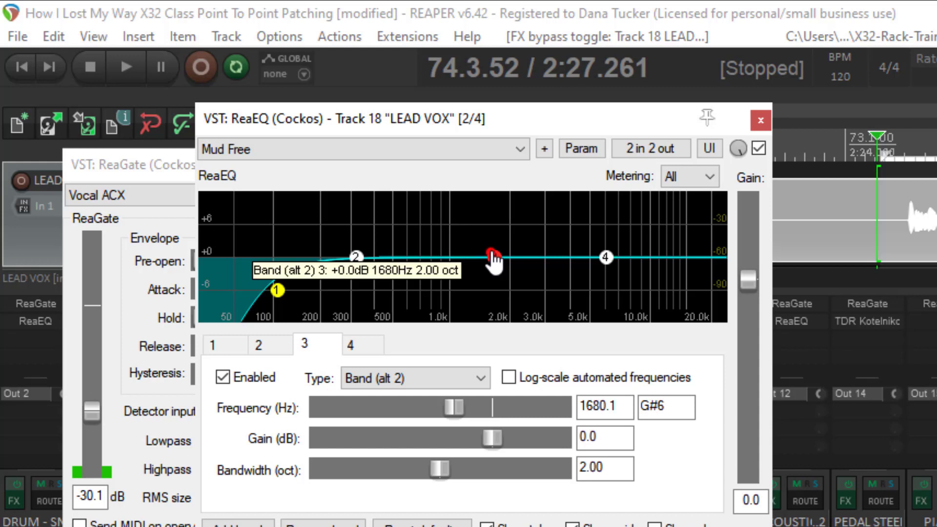
Step: Try a 7.0 dB boost on ReaEQ band 3 with different bandwidths, leaving it at 0.70 octaves and about 0.2 dB gain
mouse_move(493, 255)
left_mouse_down()
mouse_move(495, 205)
mouse_move(495, 260)
left_mouse_up()
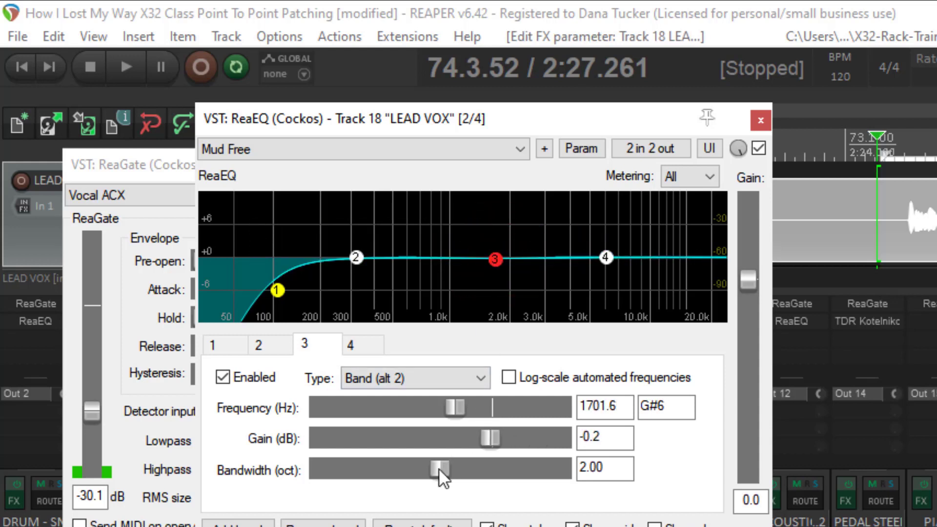
left_click_drag(441, 470, 363, 472)
left_click_drag(495, 258, 509, 230)
left_click_drag(362, 468, 339, 477)
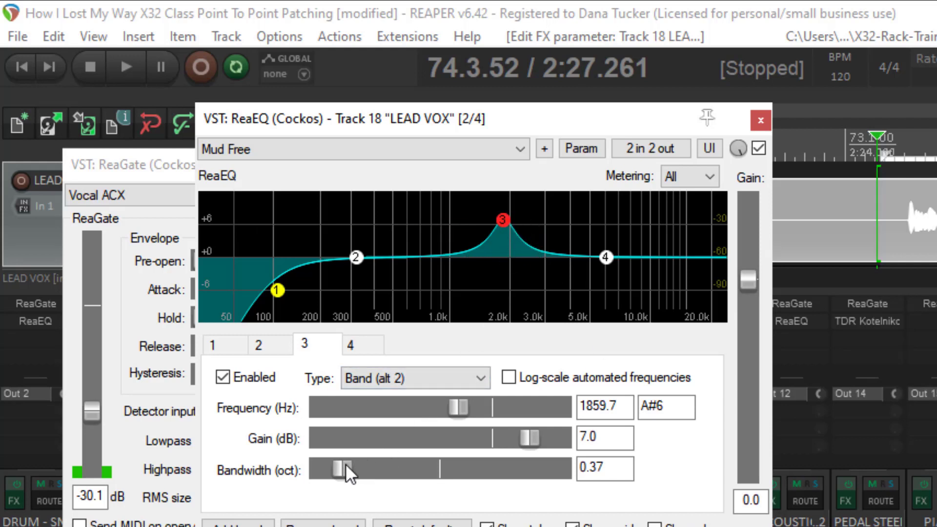
left_click_drag(347, 468, 366, 477)
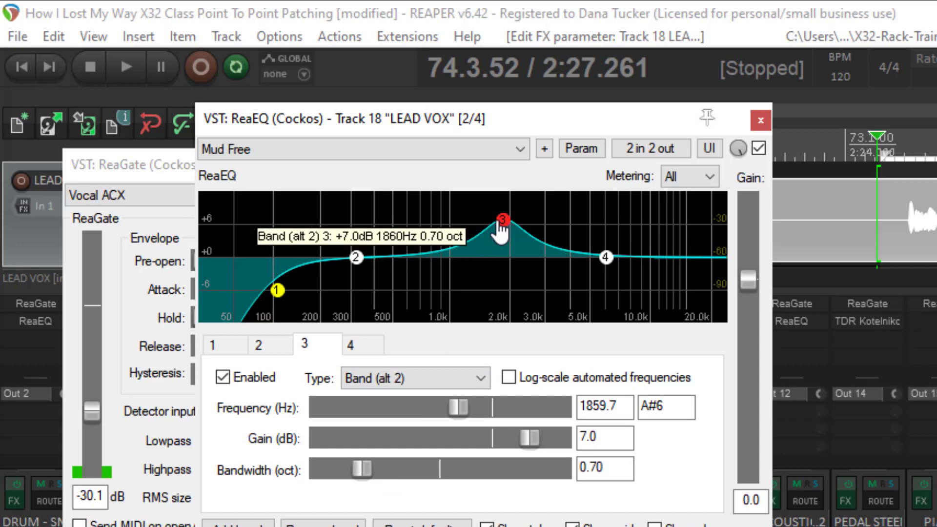
left_click_drag(513, 235, 494, 266)
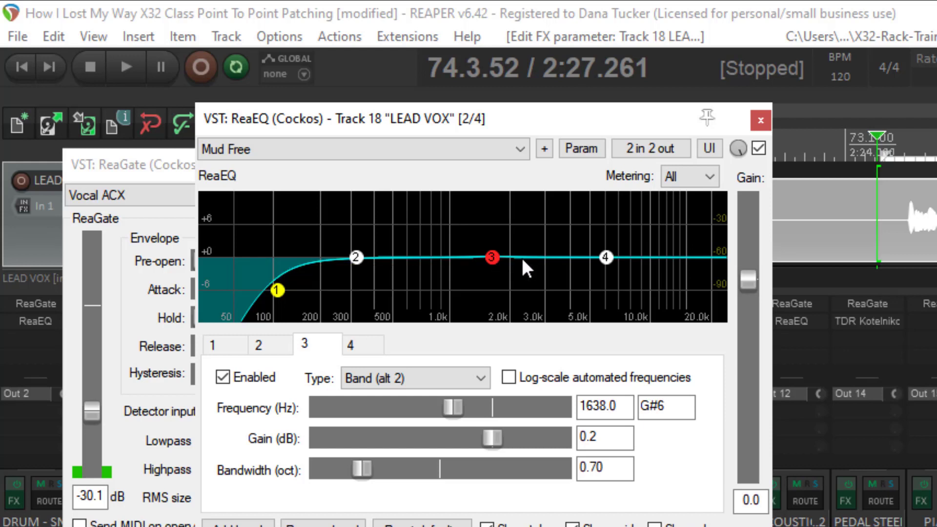
Step: Sweep a boosted band 3 during playback to about 1205 Hz at 10.4 dB, and narrow its bandwidth to 0.20 octaves
key("space")
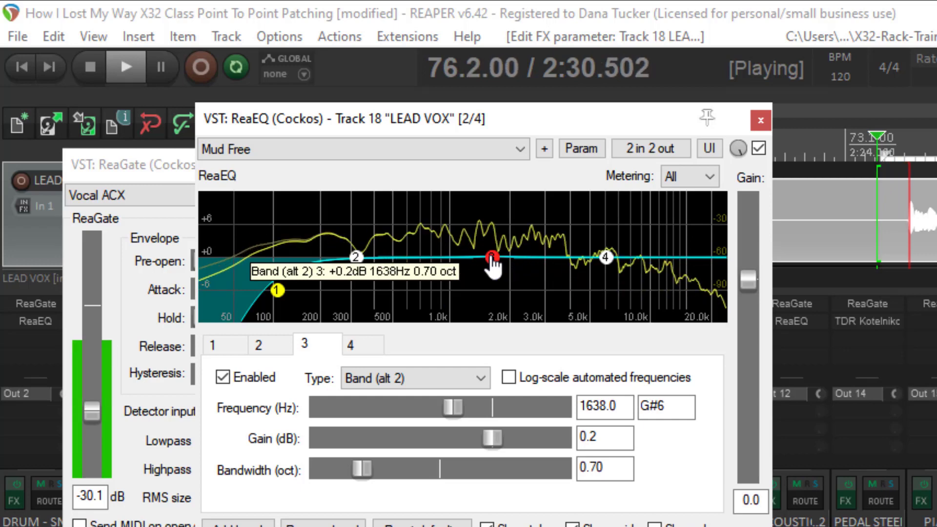
left_click_drag(492, 259, 466, 206)
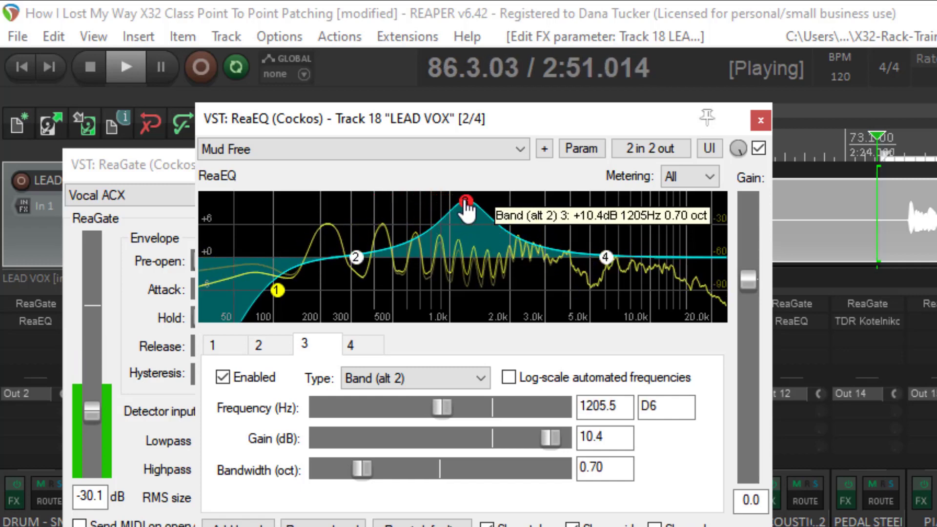
key("space")
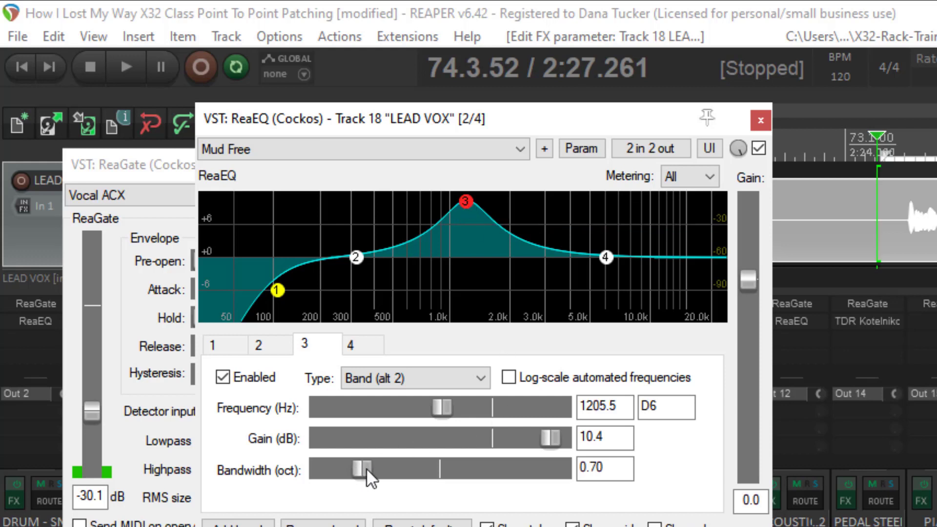
left_click_drag(357, 469, 327, 471)
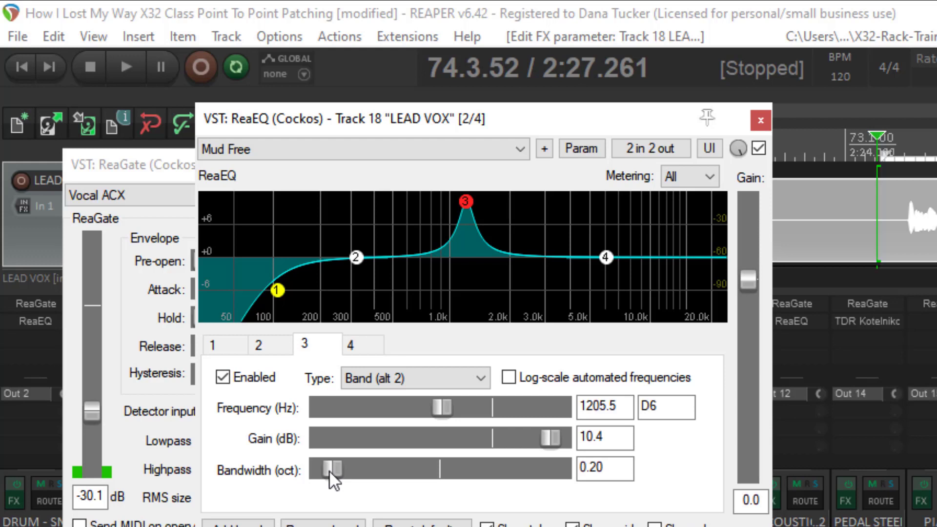
Step: During playback, turn band 3 into a cut of about -6.8 dB at 1221 Hz with a 0.38-octave bandwidth
key("space")
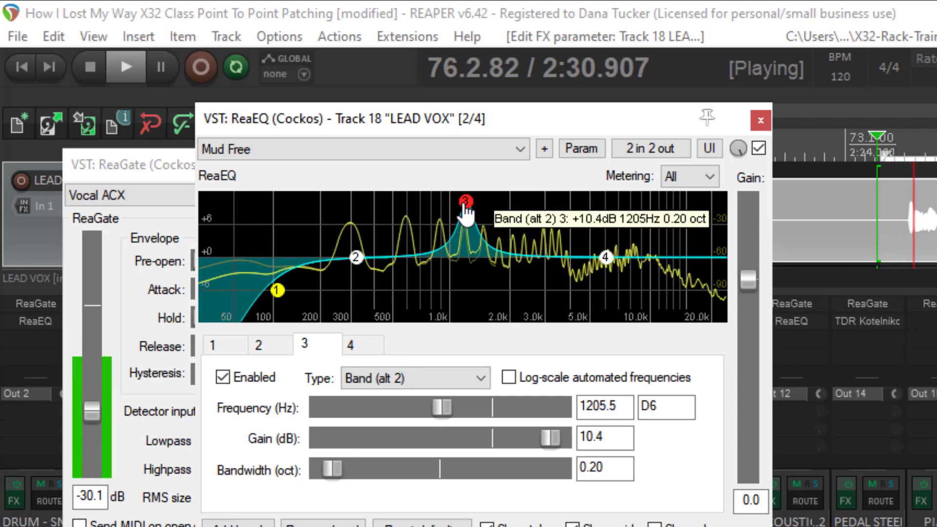
left_click_drag(463, 207, 470, 300)
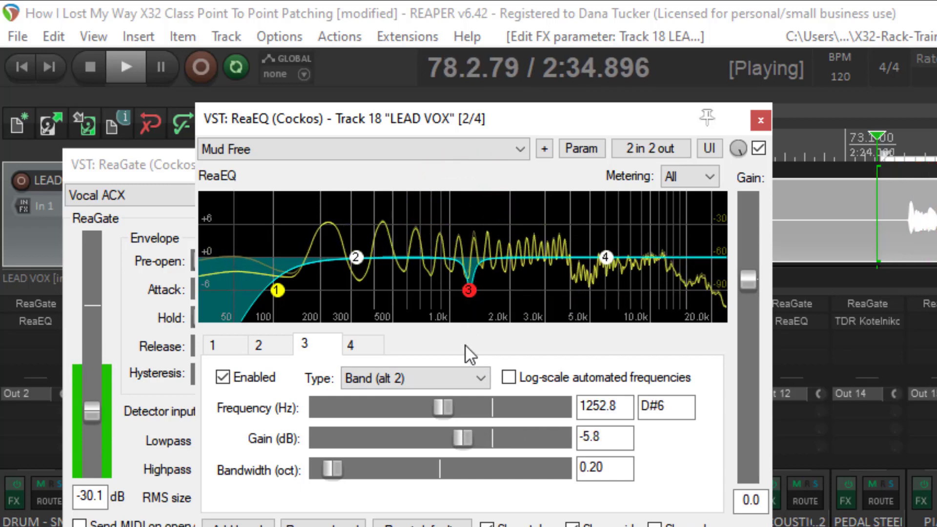
left_click_drag(332, 468, 359, 470)
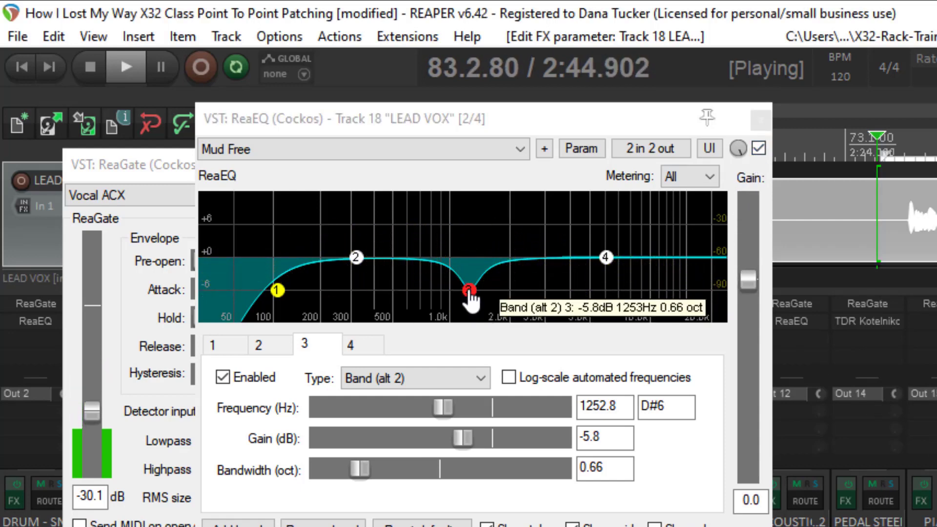
left_click(469, 292)
left_click_drag(470, 292, 467, 296)
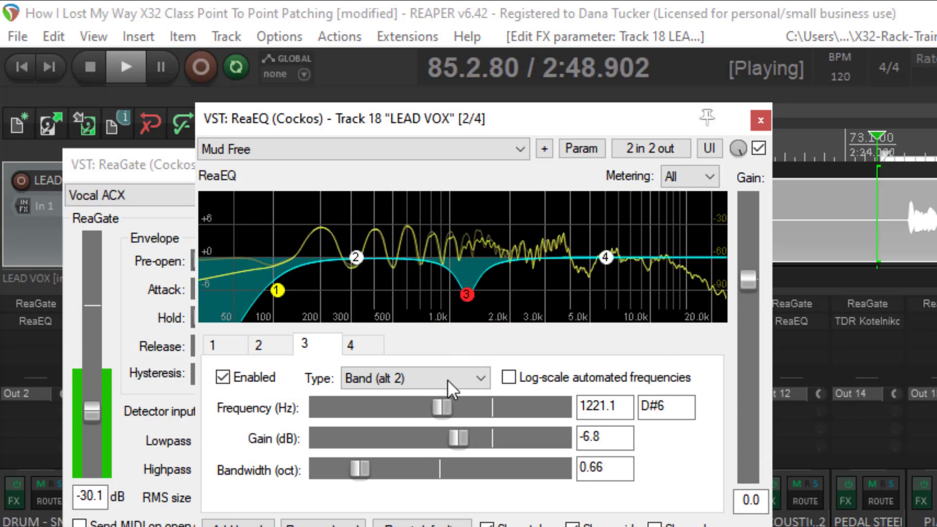
left_click_drag(362, 461, 343, 468)
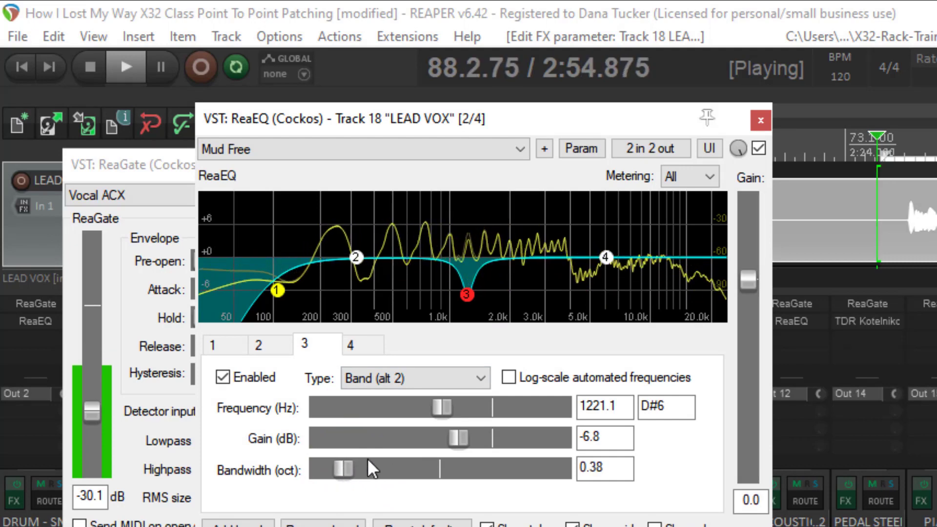
Step: Compare the vocal with ReaEQ bypassed and active during playback, widening band 3 to about 0.53 octaves
left_click(761, 146)
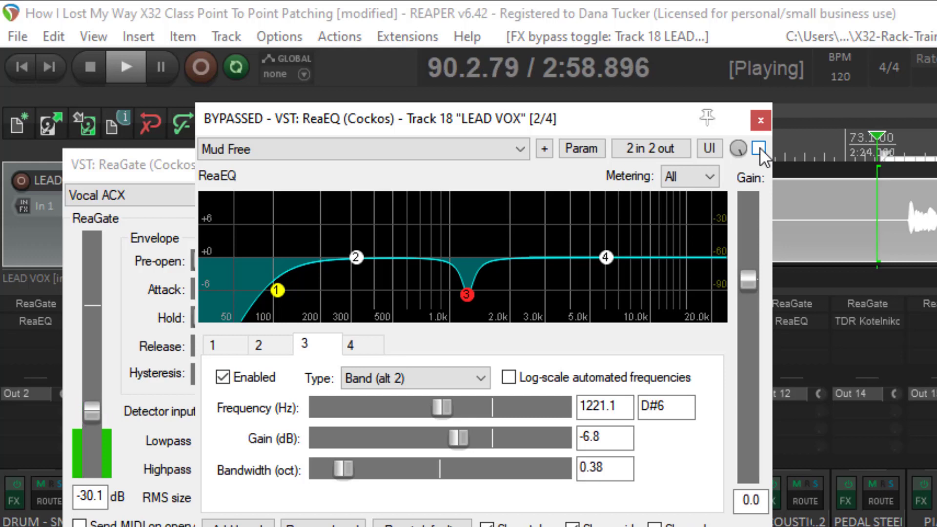
left_click(759, 148)
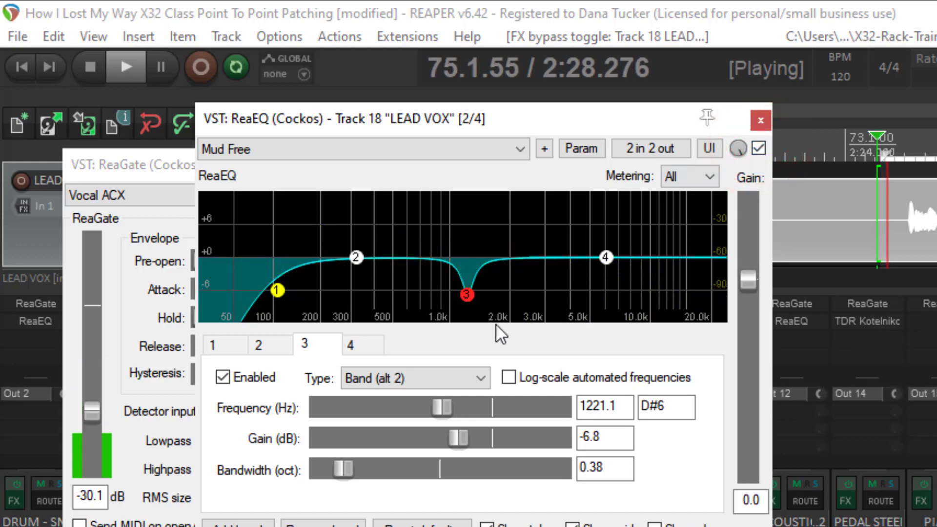
left_click_drag(348, 466, 357, 465)
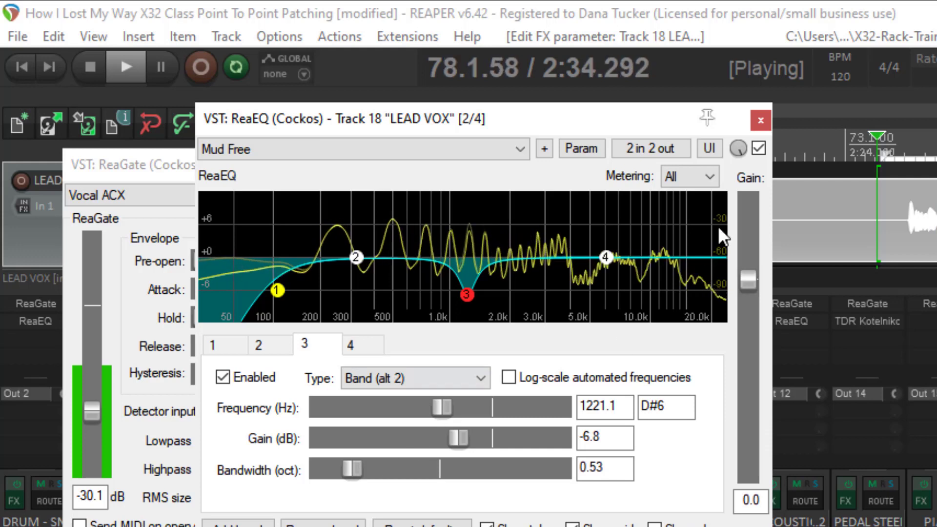
left_click(760, 148)
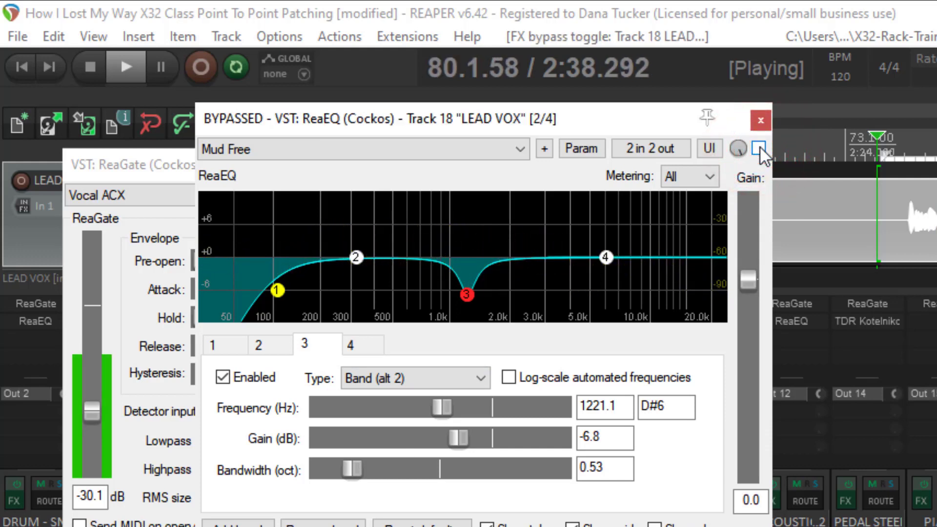
left_click(759, 148)
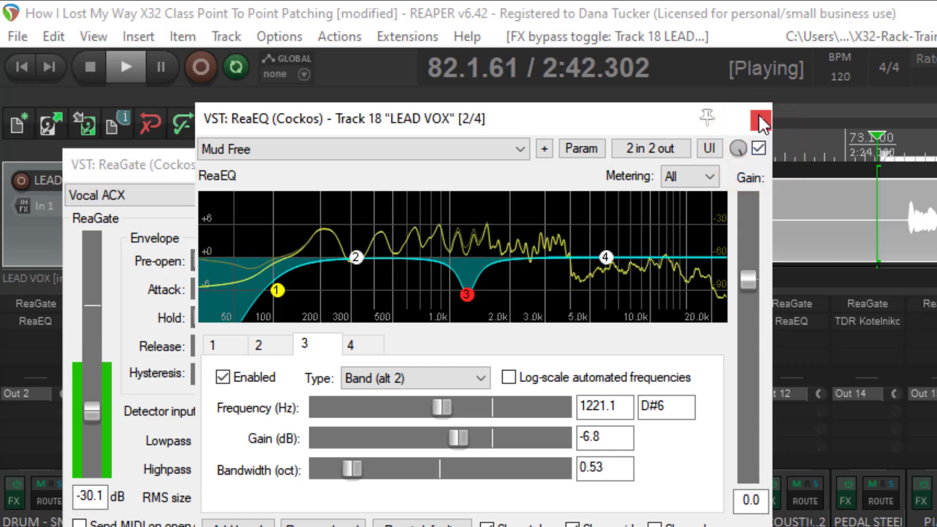
key("space")
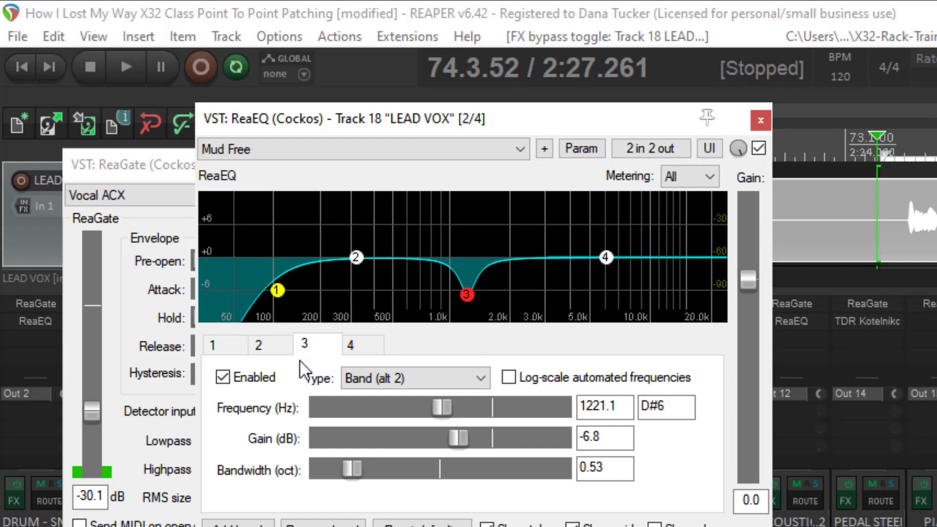
Step: Review the high-pass settings of ReaEQ band 1, and close the ReaEQ and ReaGate windows
left_click(214, 344)
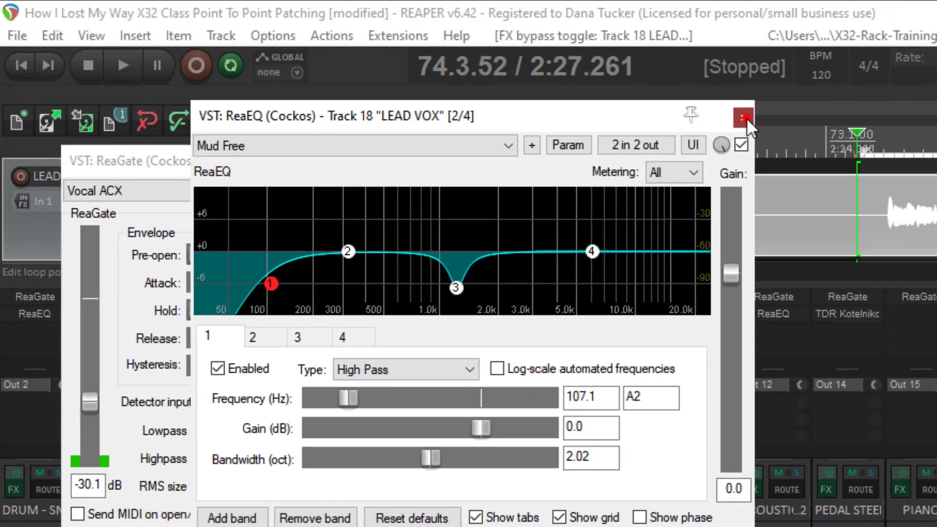
left_click(760, 121)
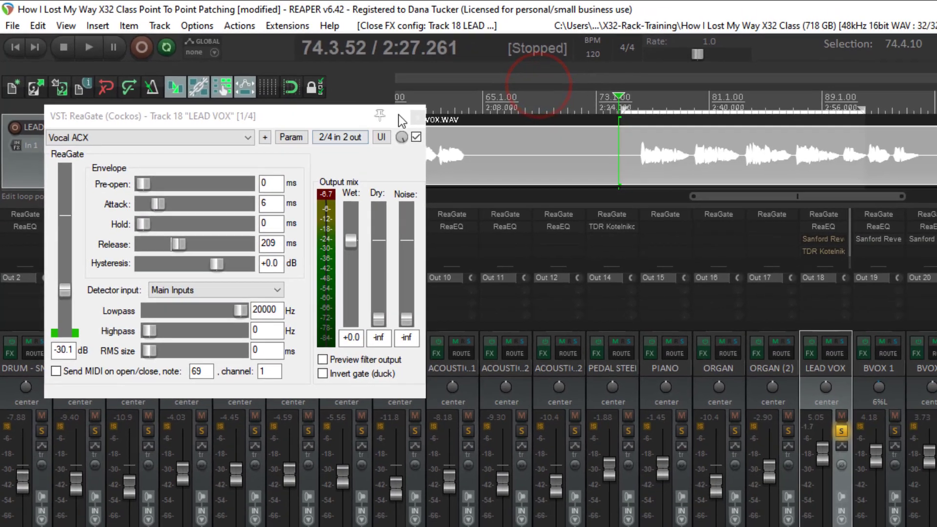
left_click(512, 143)
Step: Open Sanford Reverb on the LEAD VOX track, move its window aside, and take it out of bypass
left_click(722, 213)
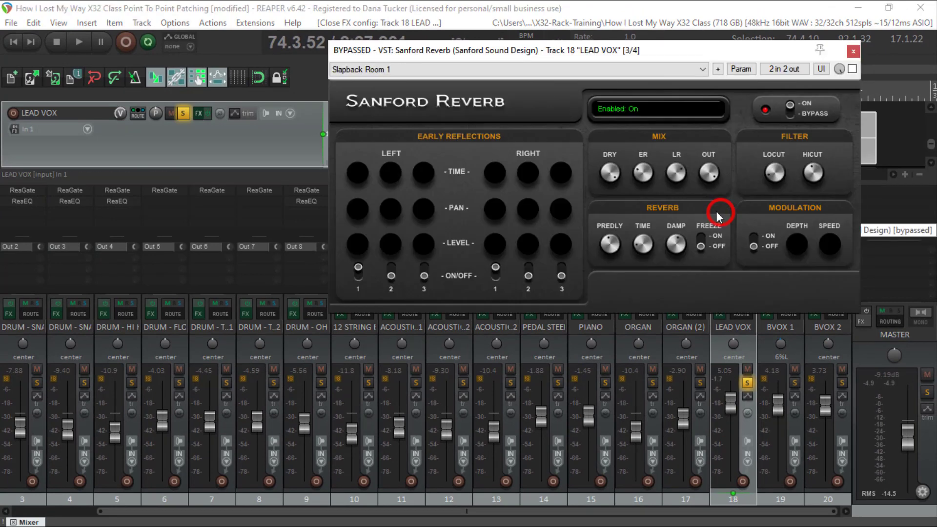
left_click_drag(746, 52, 491, 69)
left_click(597, 86)
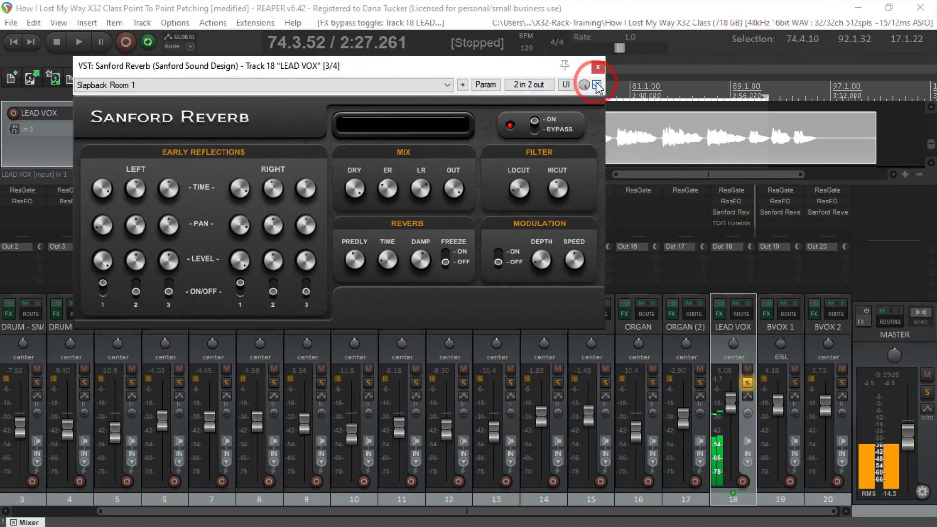
Step: Play the vocal through Sanford Reverb while adjusting the early-reflection mix level and setting the output level to 0.00 dB
key("space")
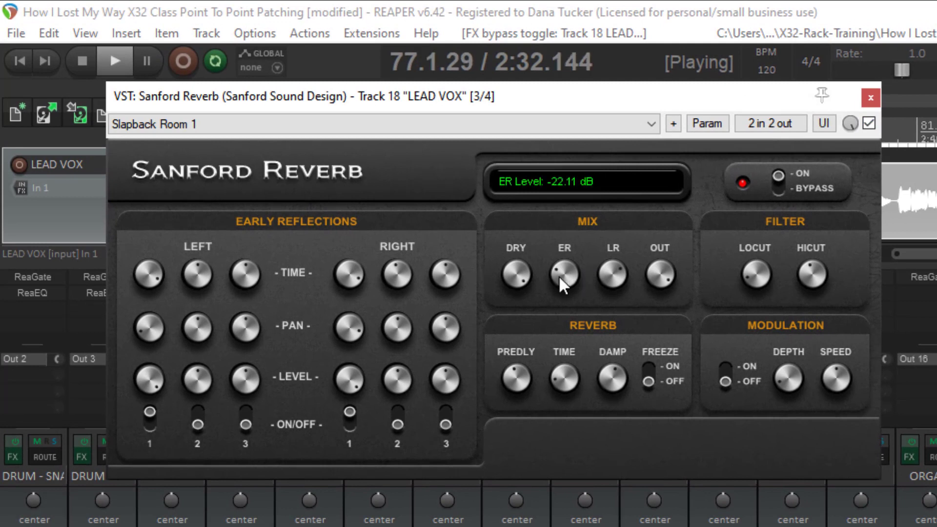
left_click_drag(559, 275, 606, 292)
mouse_move(656, 274)
left_mouse_down()
mouse_move(649, 284)
mouse_move(648, 263)
left_mouse_up()
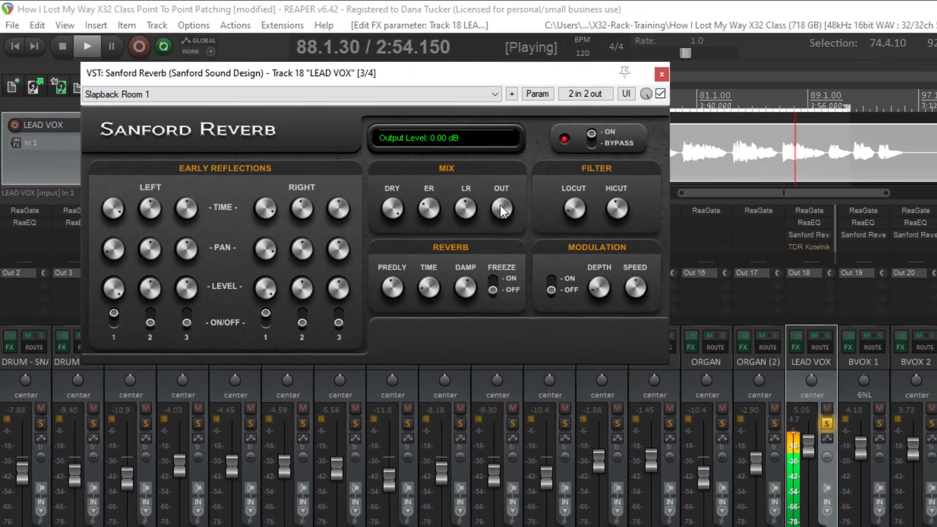
Step: Audition the reverberated vocal in the full mix by taking LEAD VOX out of solo, and solo it again
left_click_drag(500, 206, 499, 206)
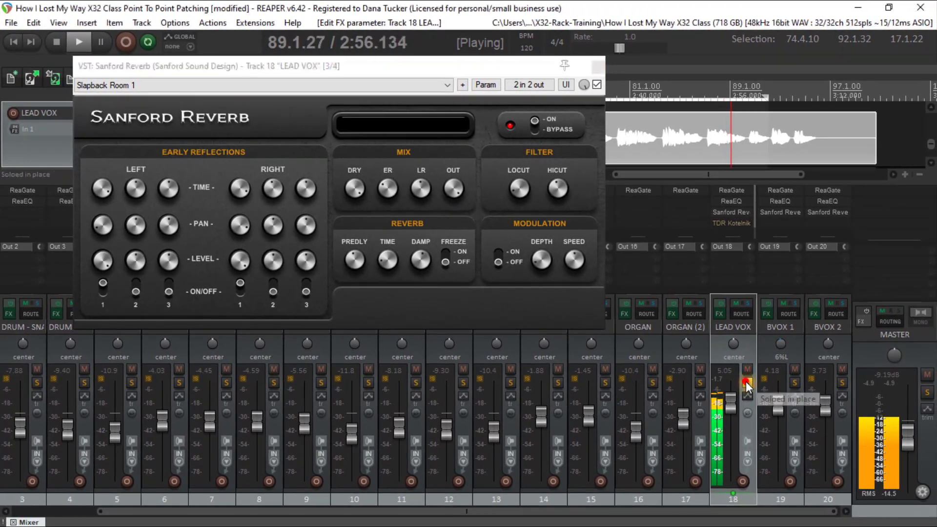
left_click(747, 384)
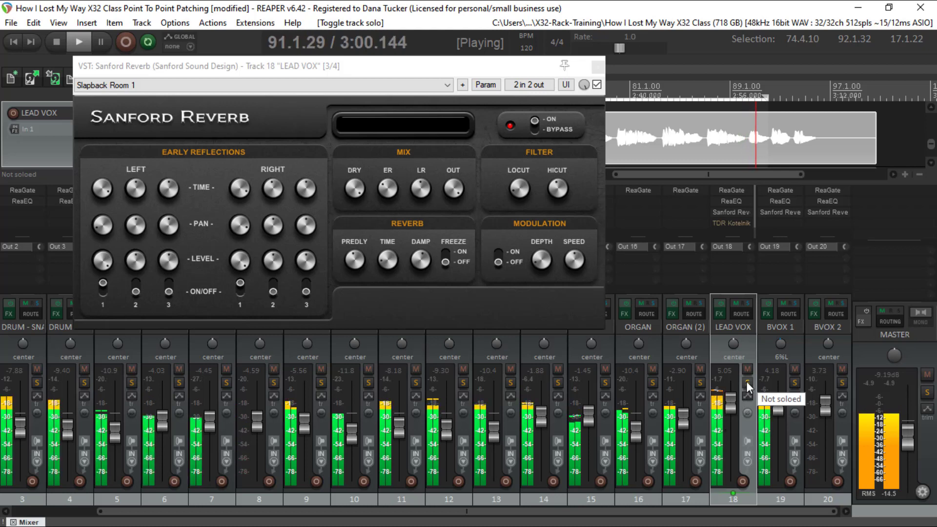
left_click(747, 385)
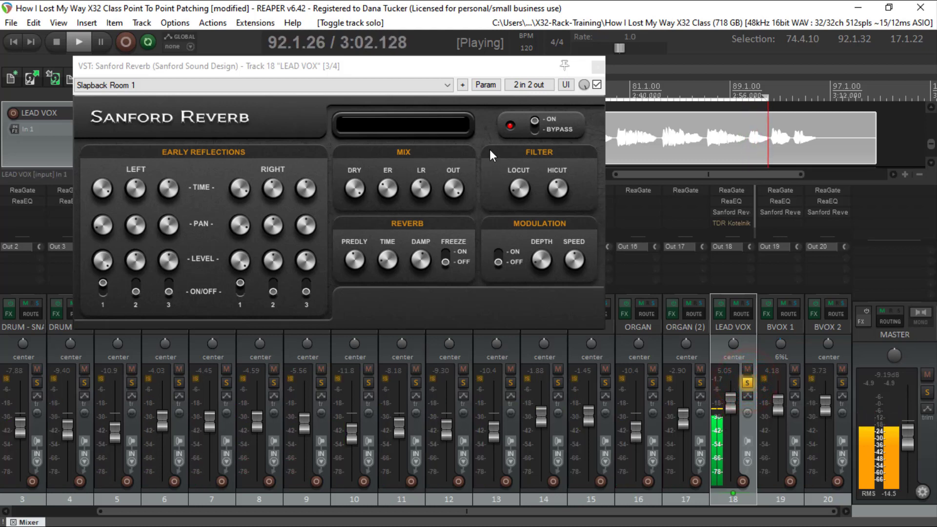
Step: Fine-tune the dry level and the early-reflection level in Sanford Reverb's mix section while the vocal plays
left_click(358, 191)
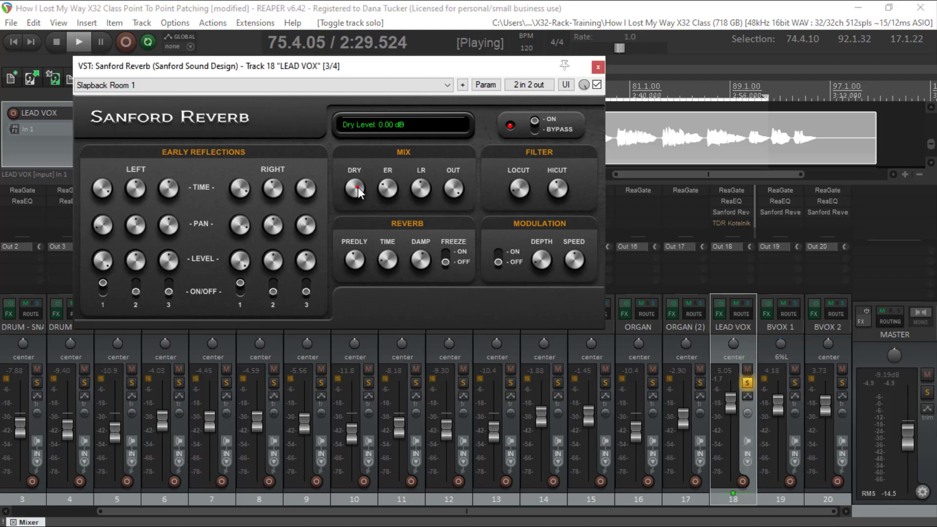
left_click_drag(356, 195, 356, 197)
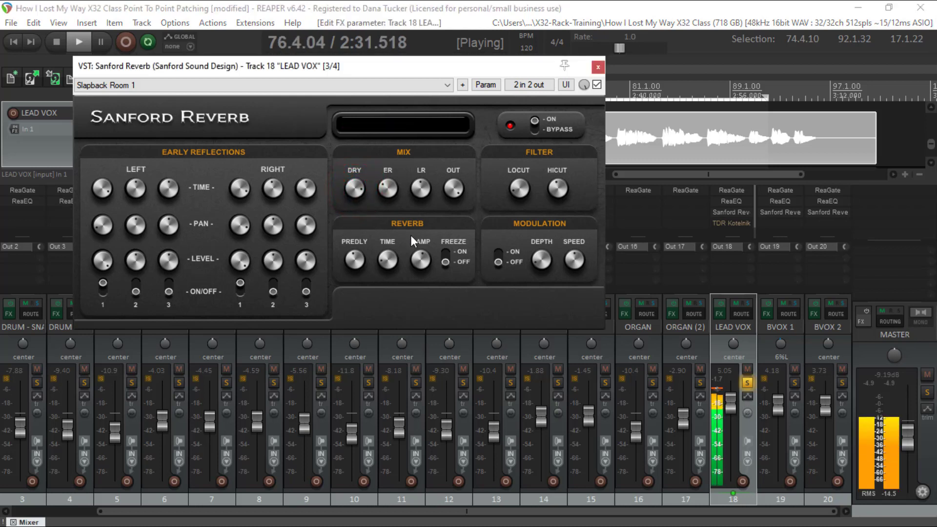
left_click(389, 187)
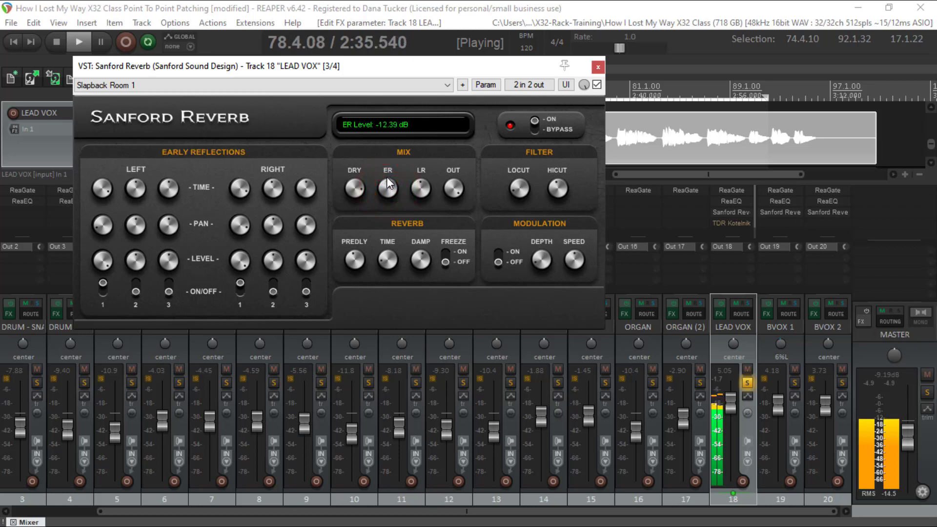
left_click_drag(388, 184, 388, 184)
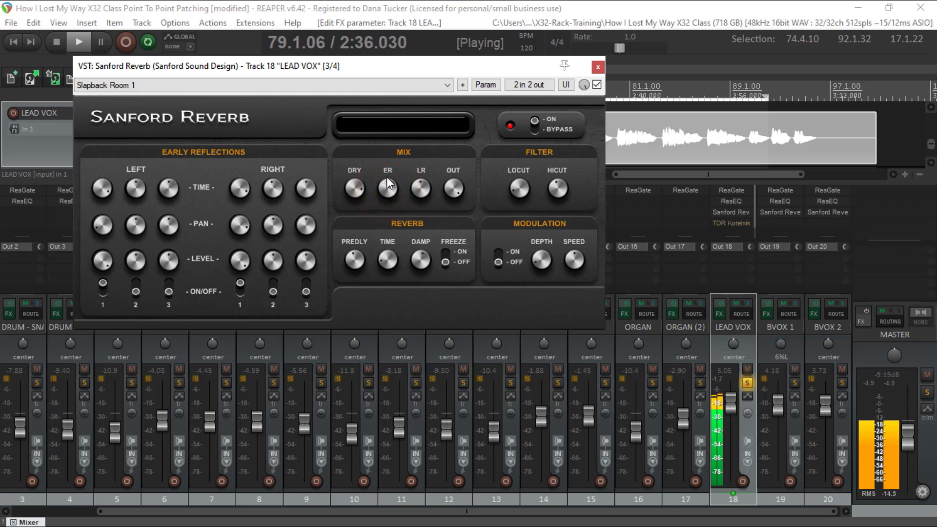
Step: Compare the vocal with Sanford Reverb bypassed and active, stop playback, and close the reverb window
left_click(535, 130)
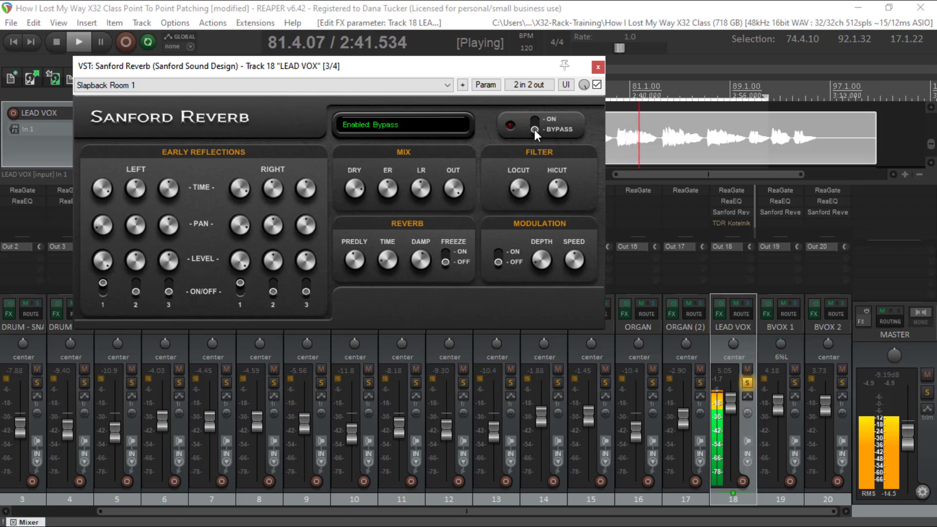
left_click(534, 130)
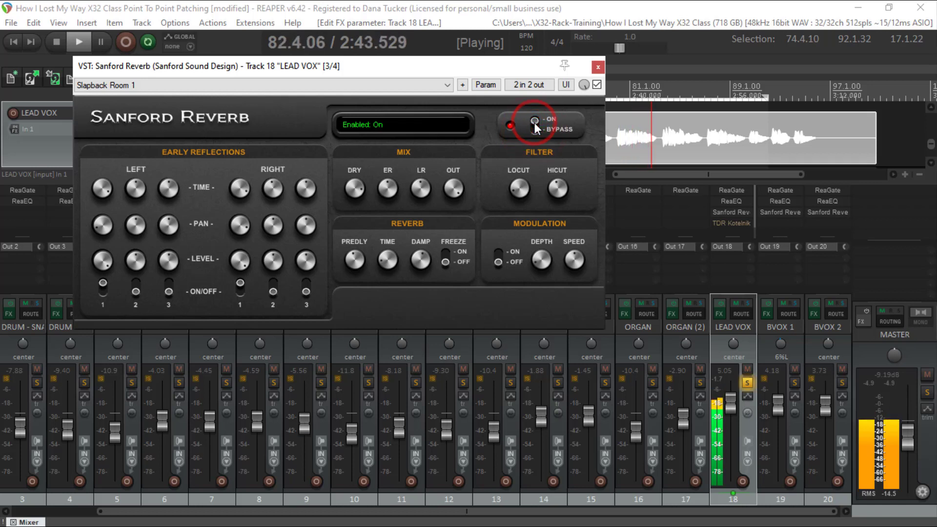
key("space")
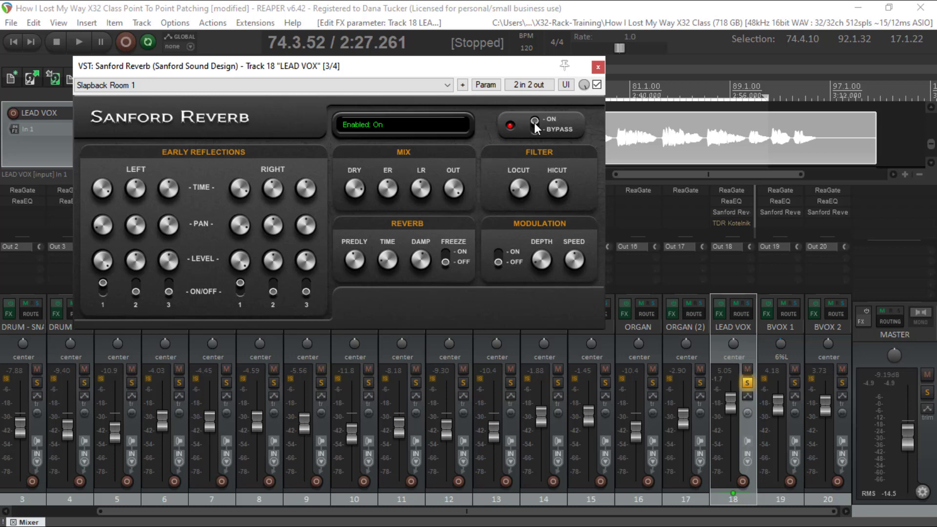
left_click(598, 69)
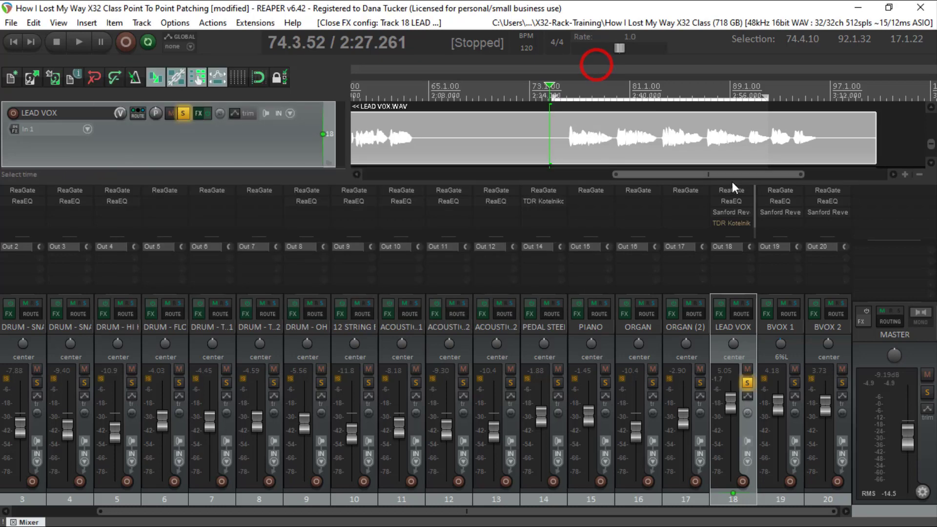
Step: Open TDR Kotelnikov on the LEAD VOX track, take it out of bypass, and start playback
left_click(732, 223)
left_click(518, 66)
key("space")
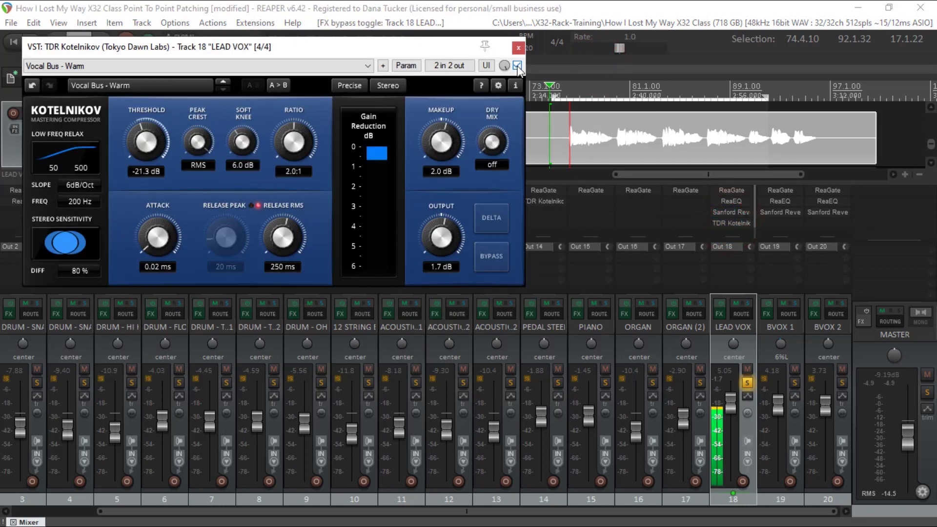
Step: Lower the compressor's threshold to -28.8 dB and compare the vocal with Kotelnikov bypassed and active
mouse_move(154, 151)
left_mouse_down()
mouse_move(153, 166)
mouse_move(147, 148)
left_mouse_up()
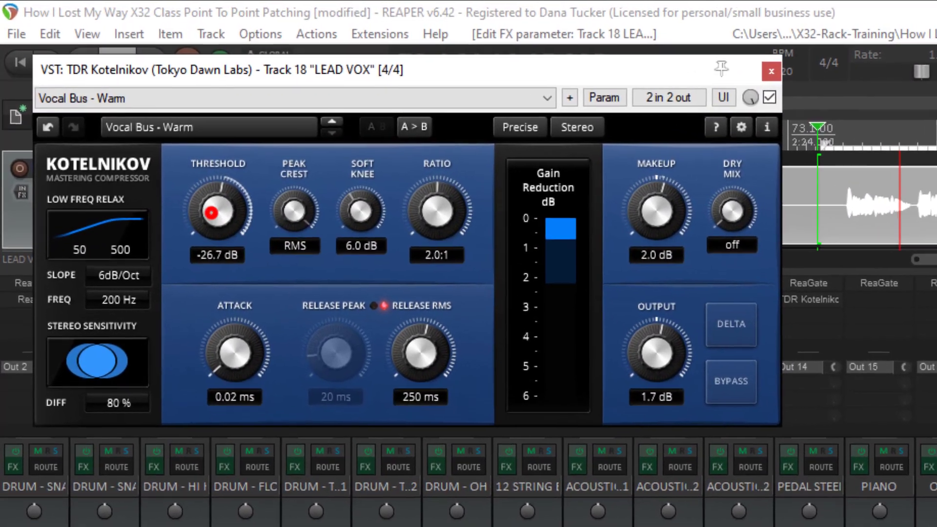
left_click_drag(211, 213, 211, 220)
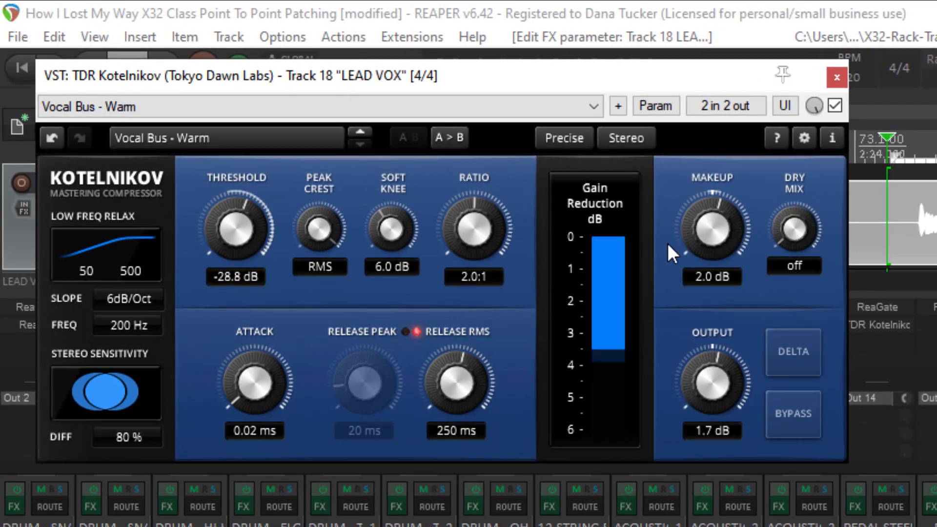
left_click(836, 105)
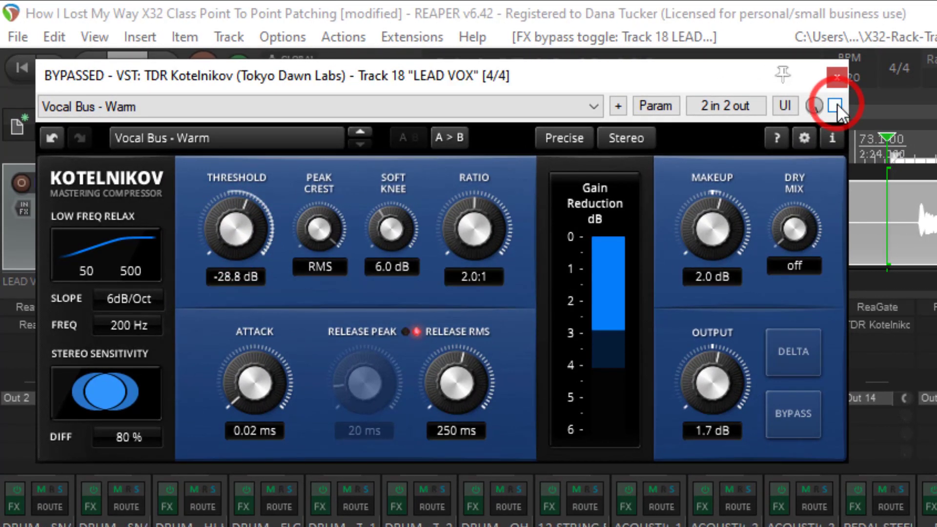
left_click(837, 104)
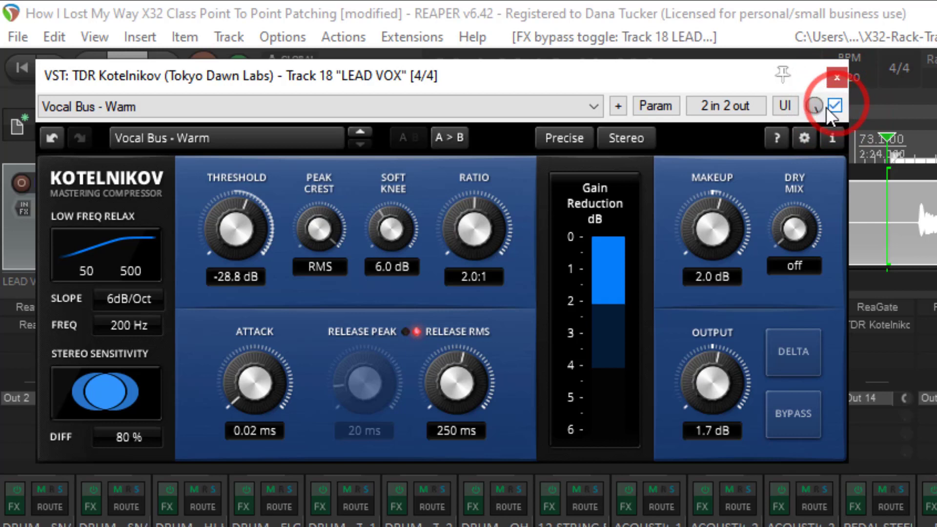
Step: Set Kotelnikov's threshold to -24.4 dB, soft knee to 7.8 dB, and peak crest to 14.5 dB
left_click_drag(250, 226, 244, 185)
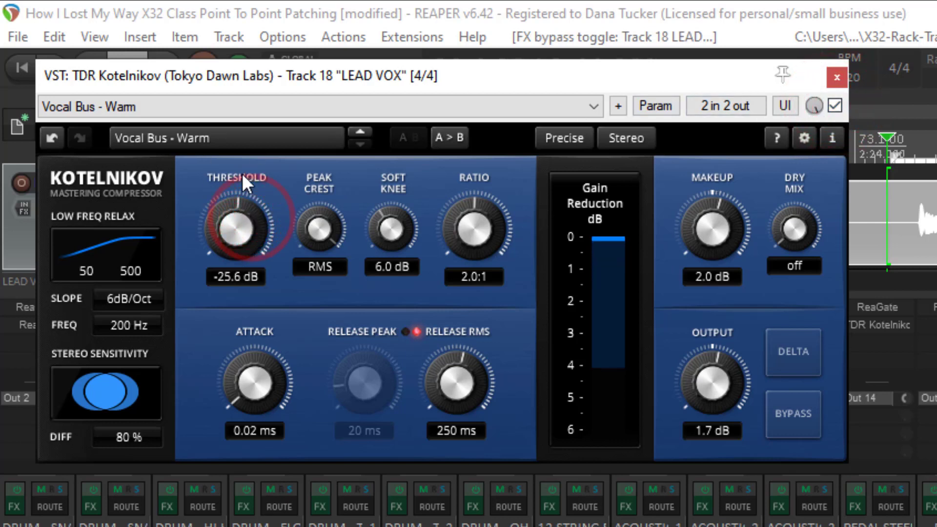
mouse_move(236, 224)
left_mouse_down()
mouse_move(236, 205)
mouse_move(230, 218)
left_mouse_up()
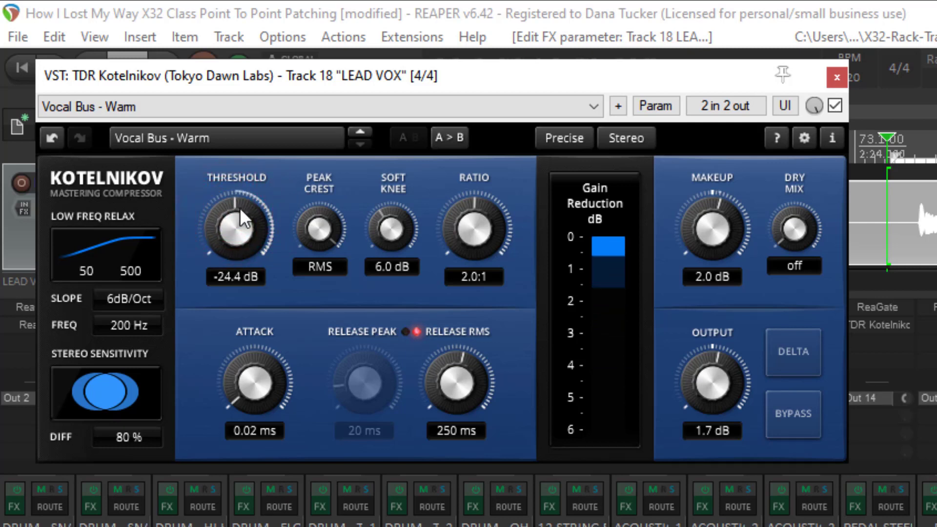
left_click(232, 227)
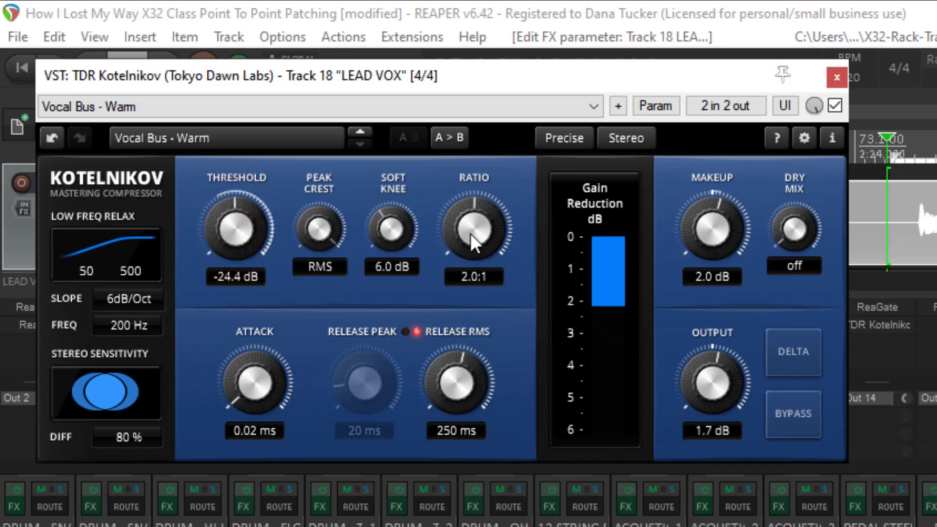
left_click_drag(392, 231, 393, 216)
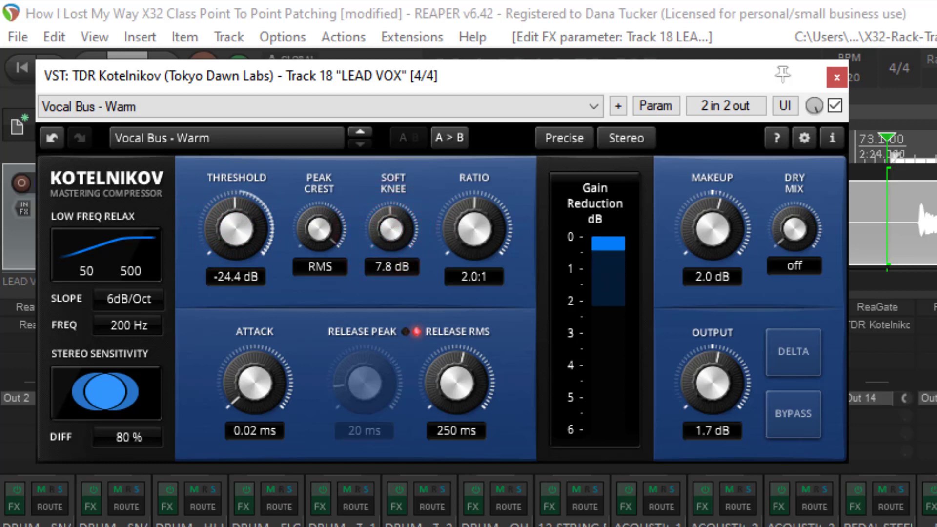
left_click_drag(317, 218, 320, 242)
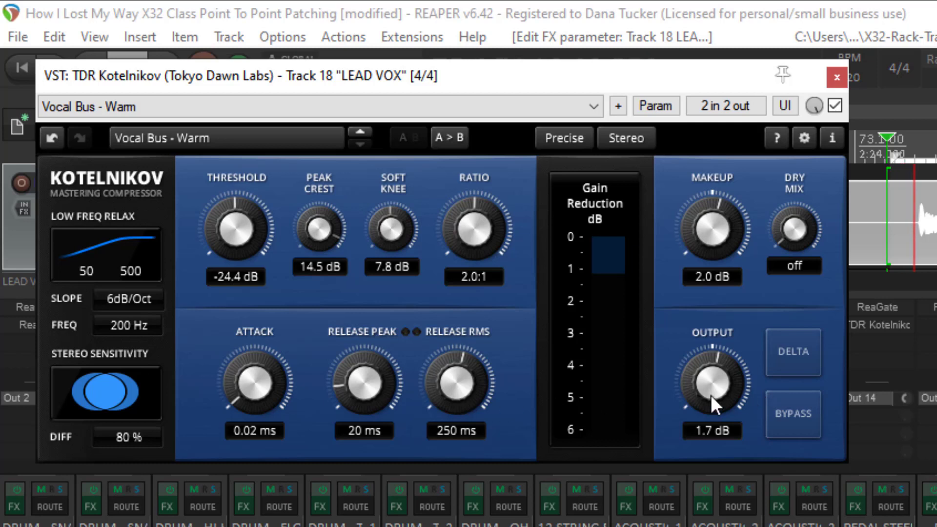
Step: Take LEAD VOX out of solo and balance it in the full mix, adjusting its track volume and raising Kotelnikov's output to 3.8 dB
mouse_move(714, 388)
left_mouse_down()
mouse_move(714, 367)
mouse_move(714, 384)
left_mouse_up()
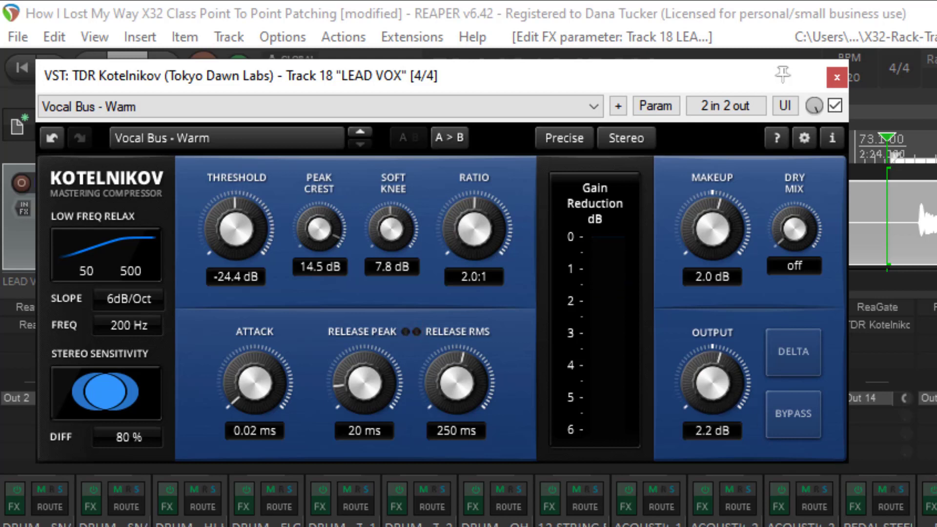
left_click(935, 489)
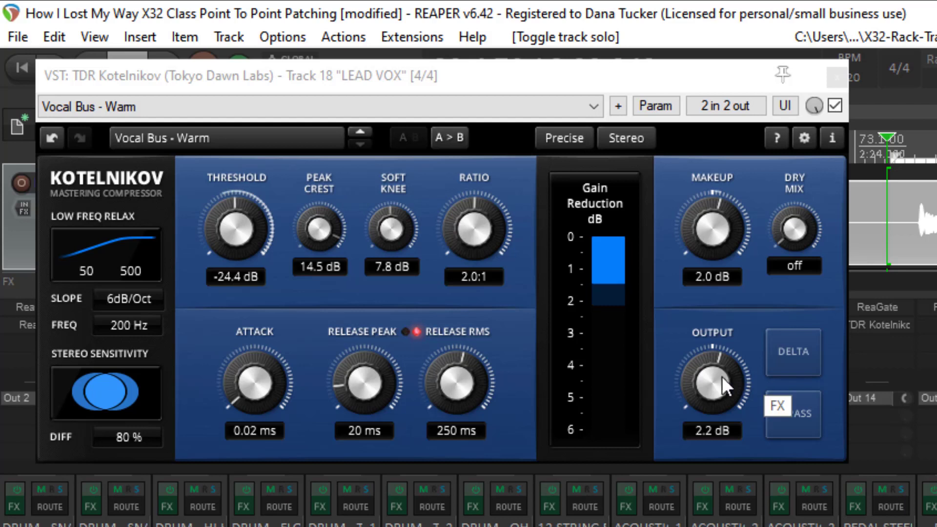
left_click_drag(713, 384, 712, 375)
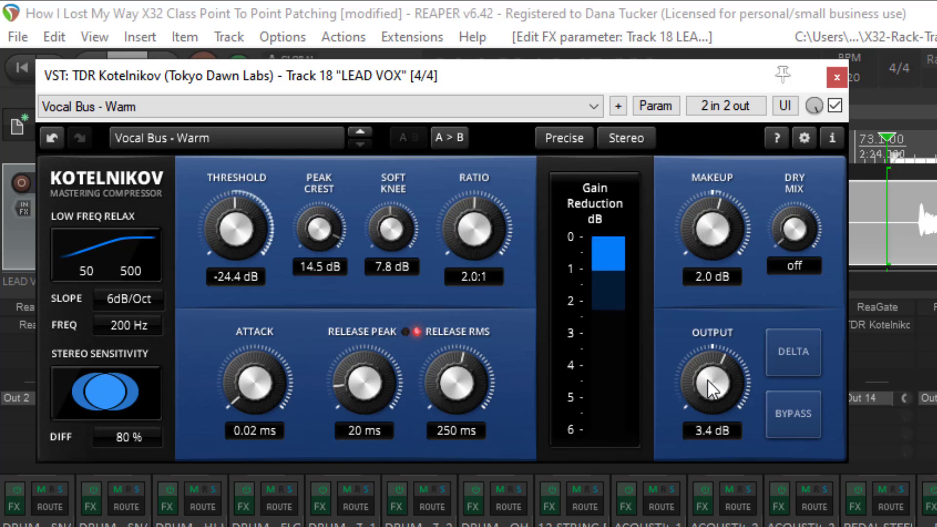
left_click_drag(707, 380, 708, 383)
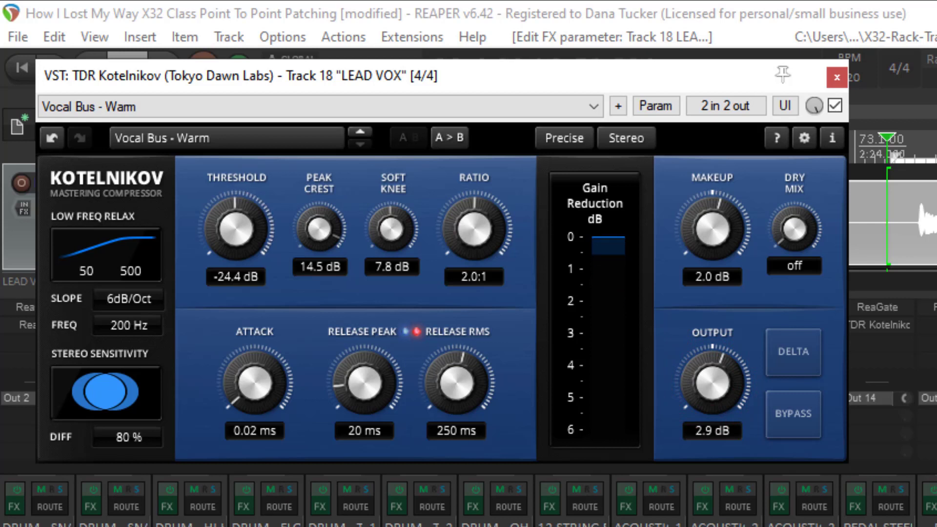
left_click(927, 523)
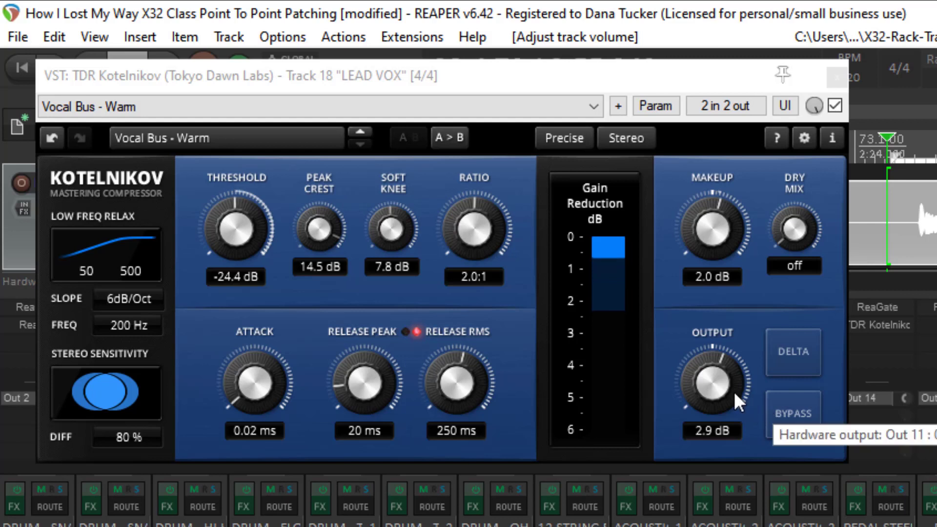
left_click_drag(722, 382, 722, 372)
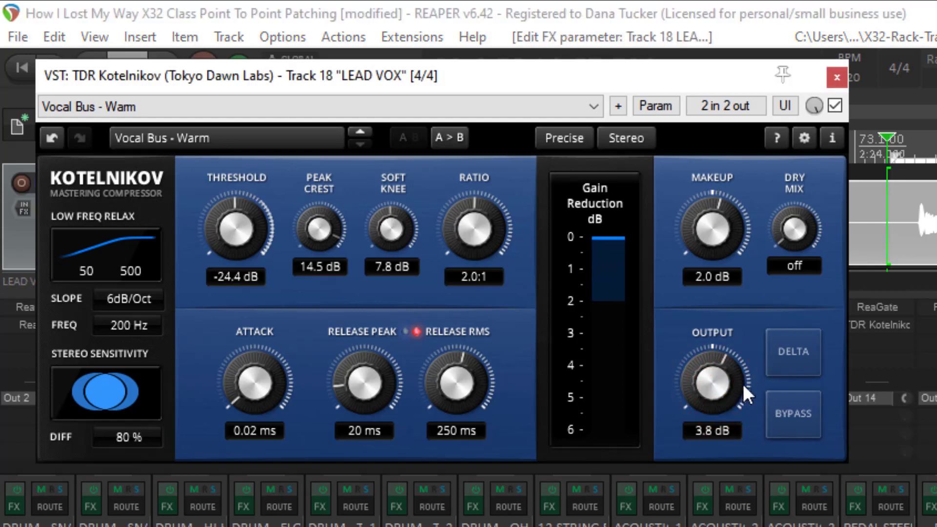
Step: Compare the vocal in the mix with Kotelnikov's own bypass switched on and off twice
left_click(787, 415)
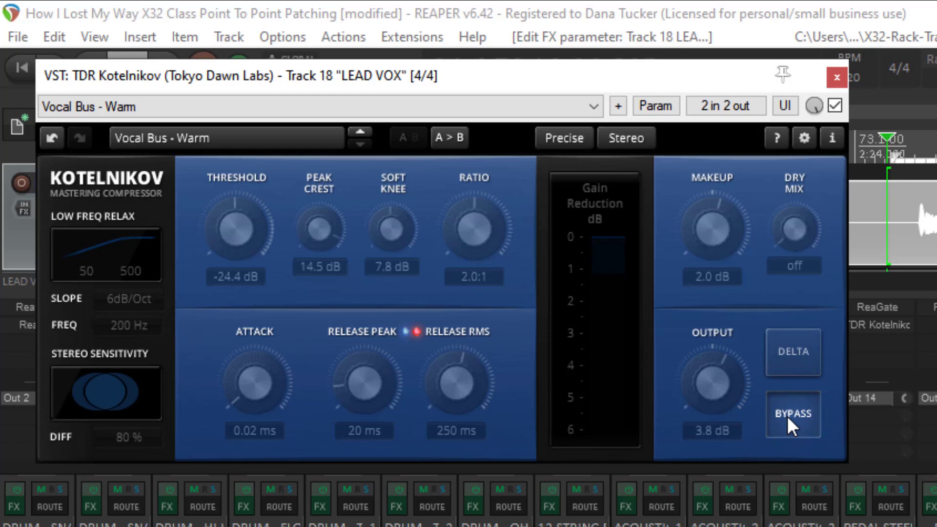
left_click(787, 416)
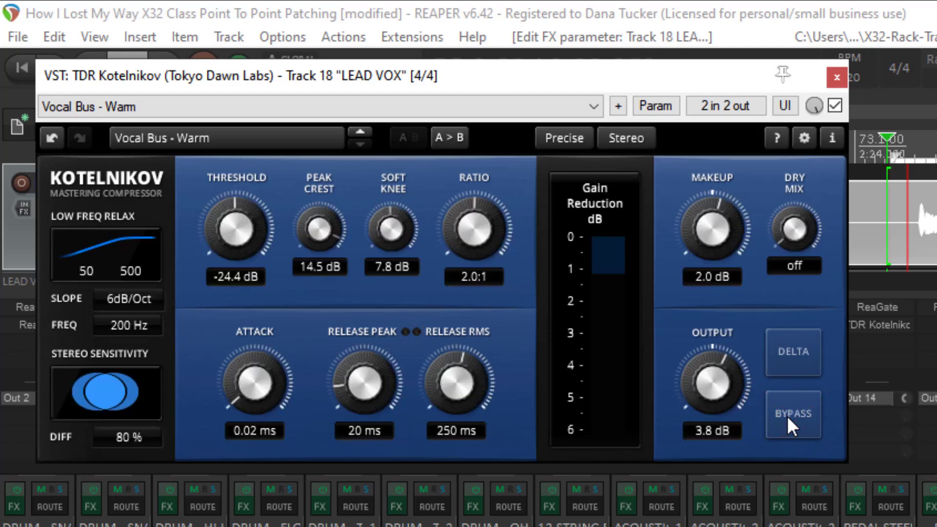
left_click(787, 416)
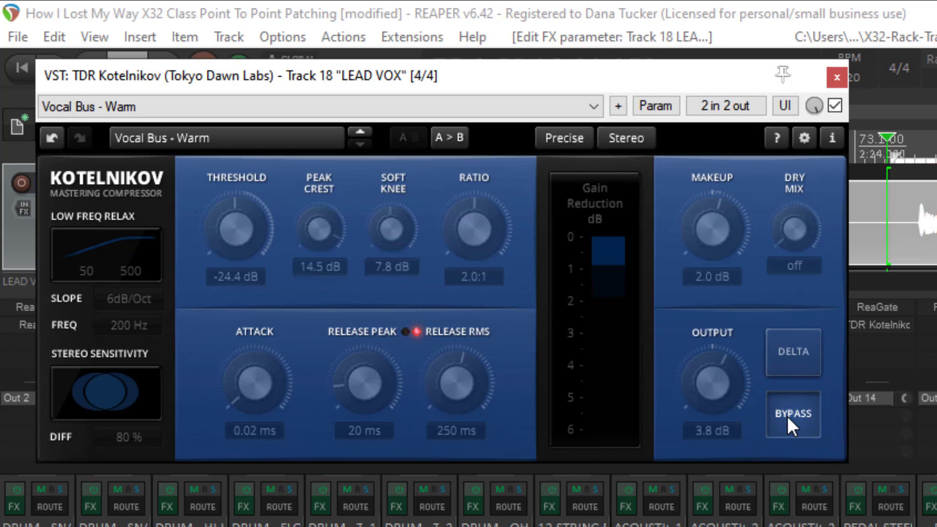
left_click(787, 416)
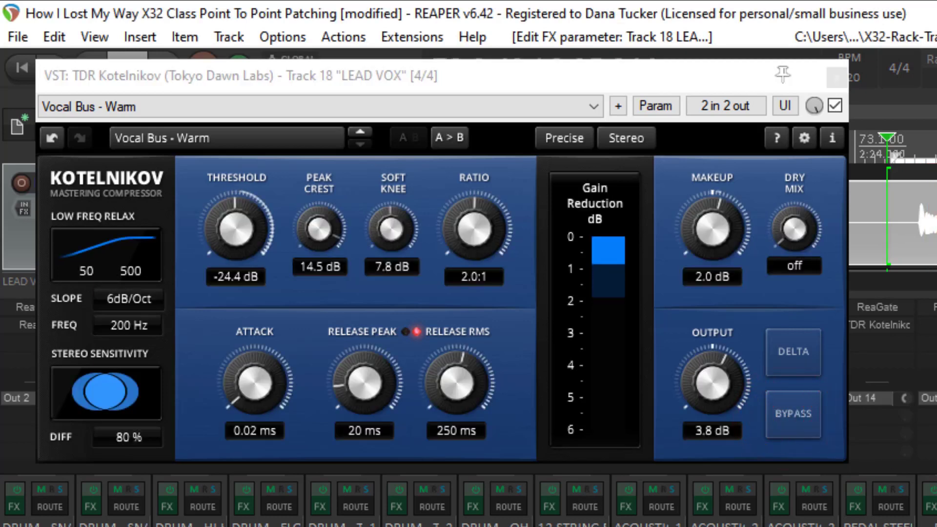
Step: Reduce Kotelnikov's output to 2.1 dB and set the LEAD VOX track volume to 4.02 dB
left_click_drag(712, 383, 713, 397)
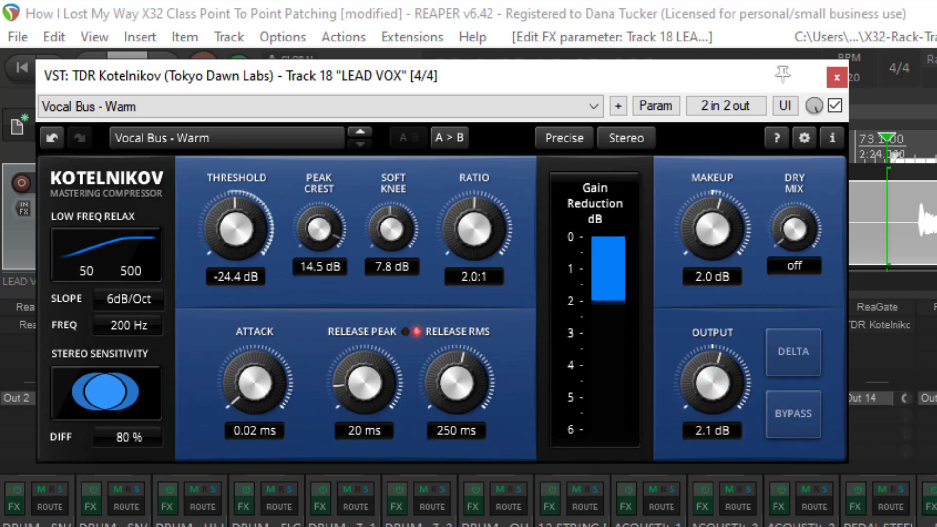
left_click_drag(933, 526, 932, 523)
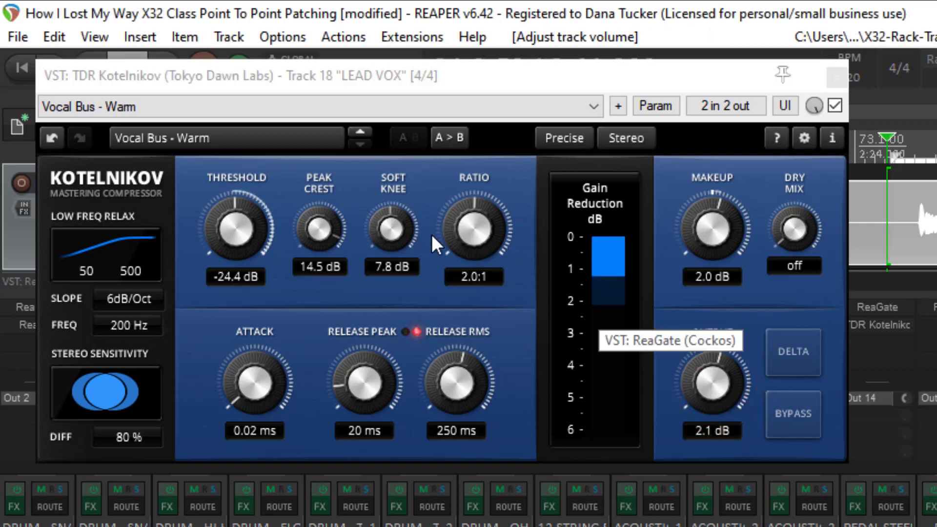
Step: Lower Kotelnikov's threshold to -25.5 dB, solo LEAD VOX again, and close the compressor window
left_click_drag(243, 224, 242, 229)
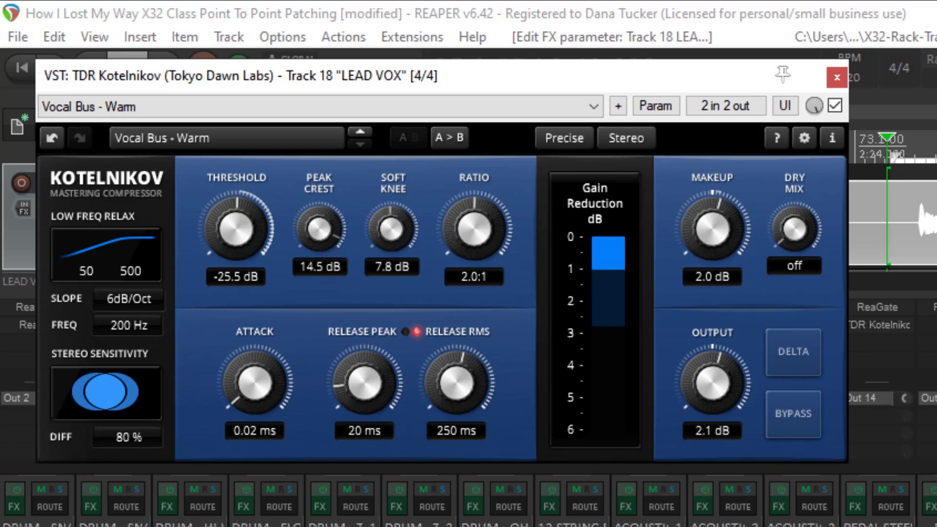
left_click(936, 489)
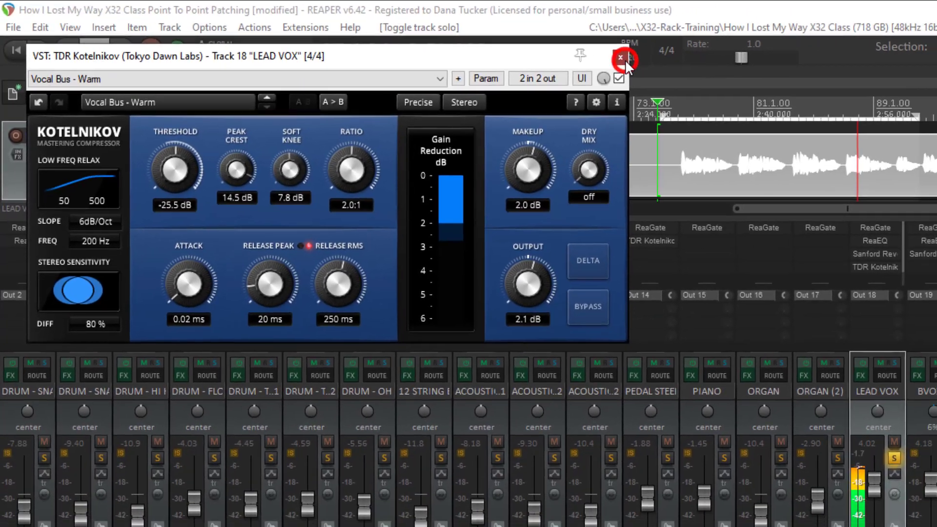
left_click(803, 73)
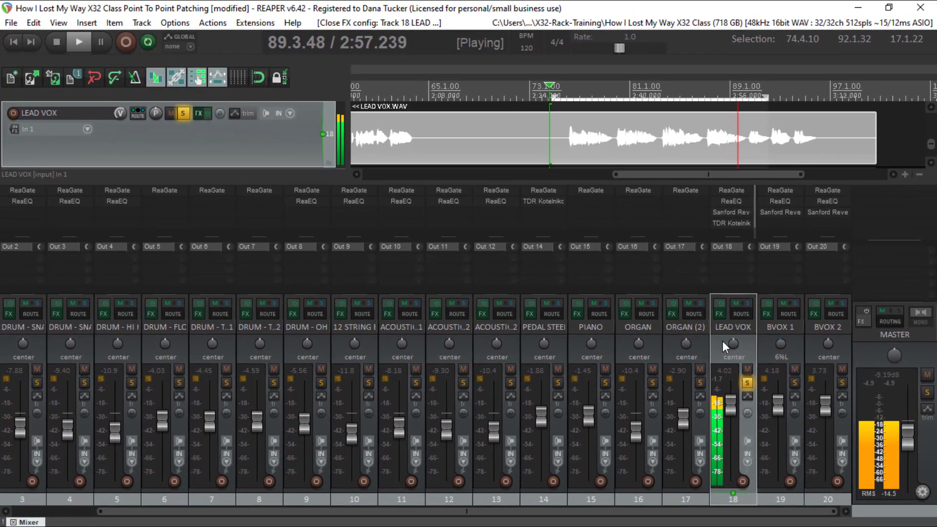
Step: Stop playback, bypass the whole LEAD VOX effects chain, and listen to the unprocessed vocal
key("space")
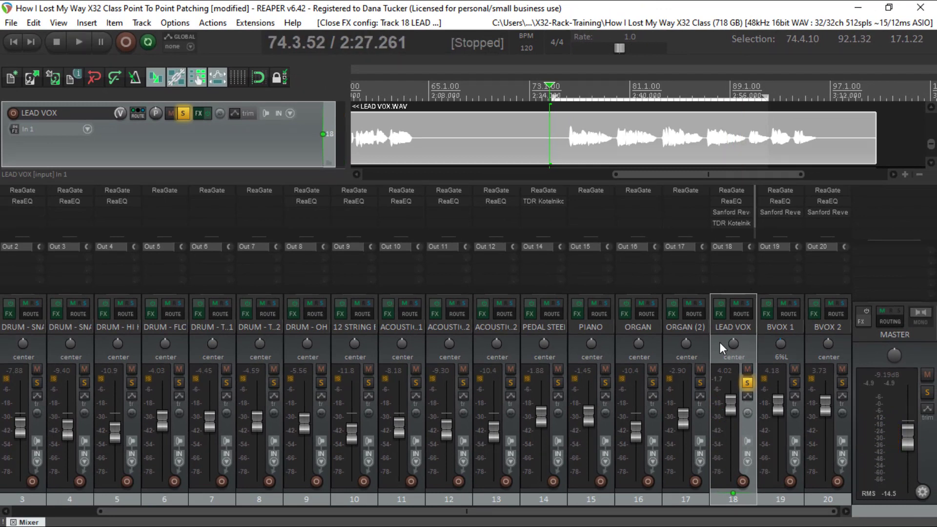
left_click(719, 306)
key("space")
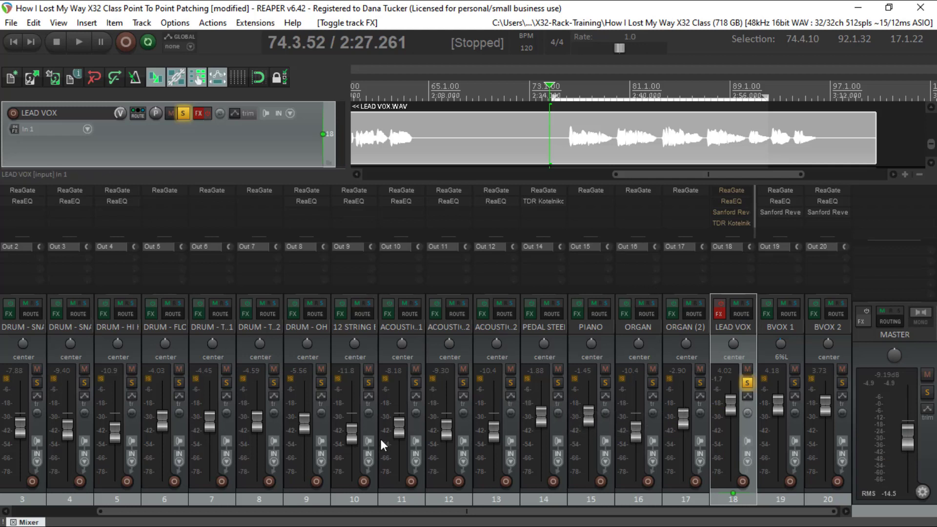
Step: Switch to X32 EDIT, select channel 18, and toggle its insert position to pre and back
key("alt+Tab")
left_click(599, 263)
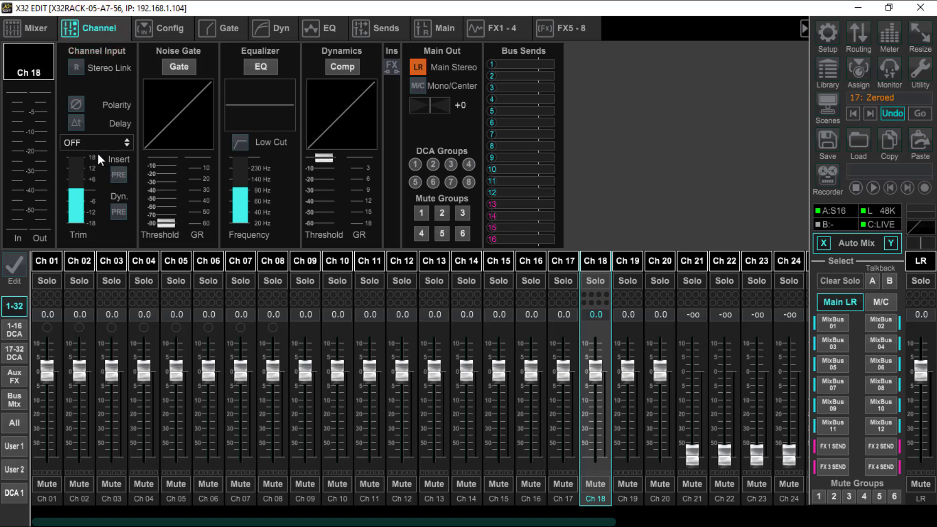
left_click(116, 174)
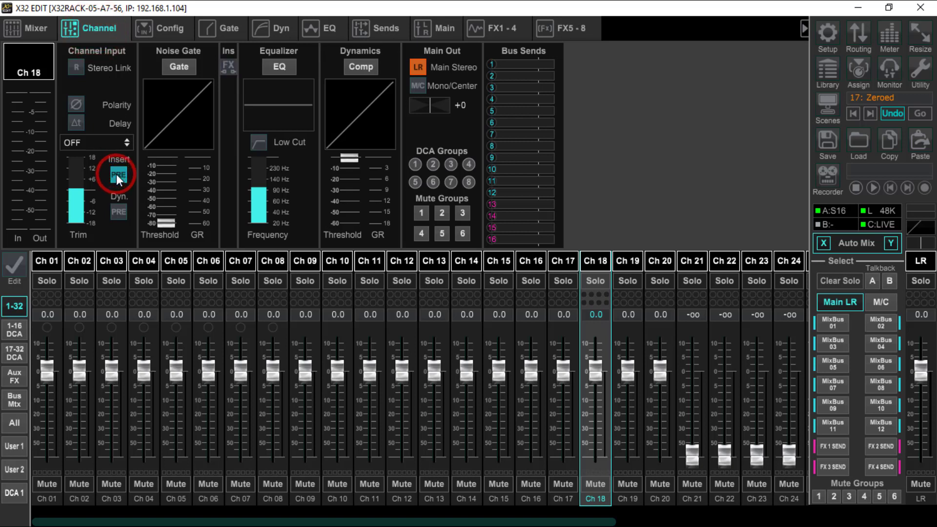
left_click(116, 173)
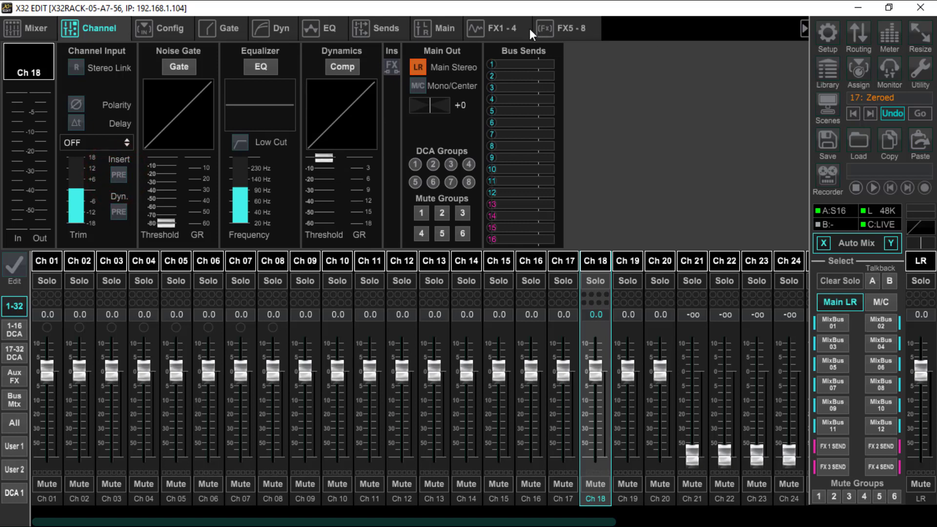
Step: Replace the FX 1 effect with the Stereo Combinator, then view and close its control window
left_click(514, 28)
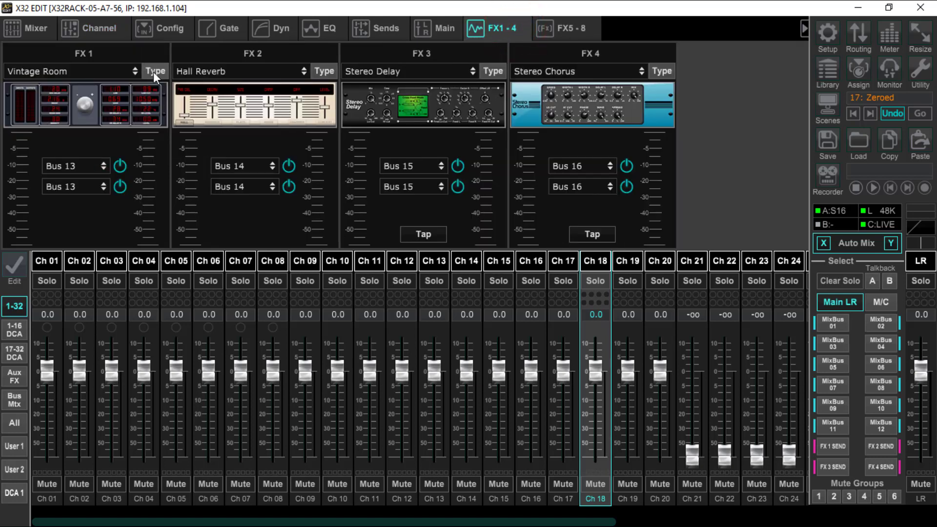
left_click(153, 72)
scroll(315, 297, "down", 10)
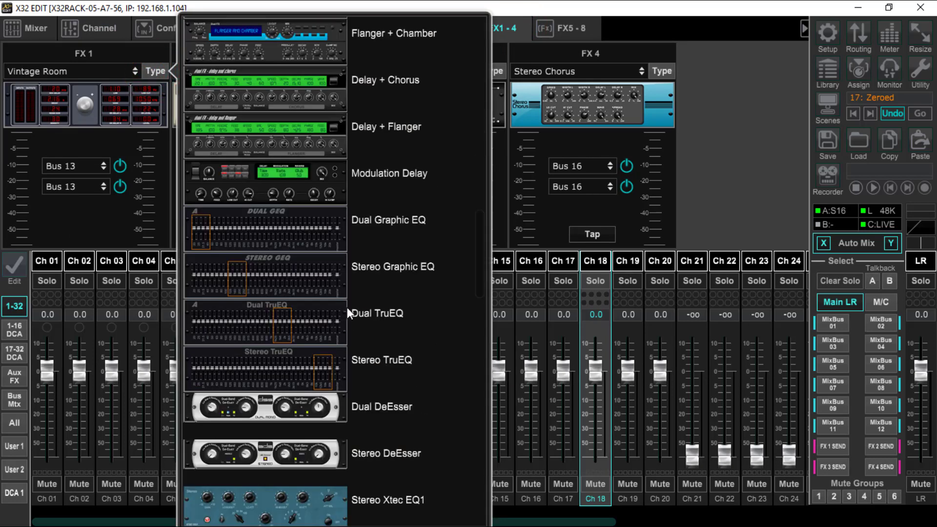
scroll(385, 316, "down", 7)
scroll(384, 317, "down", 3)
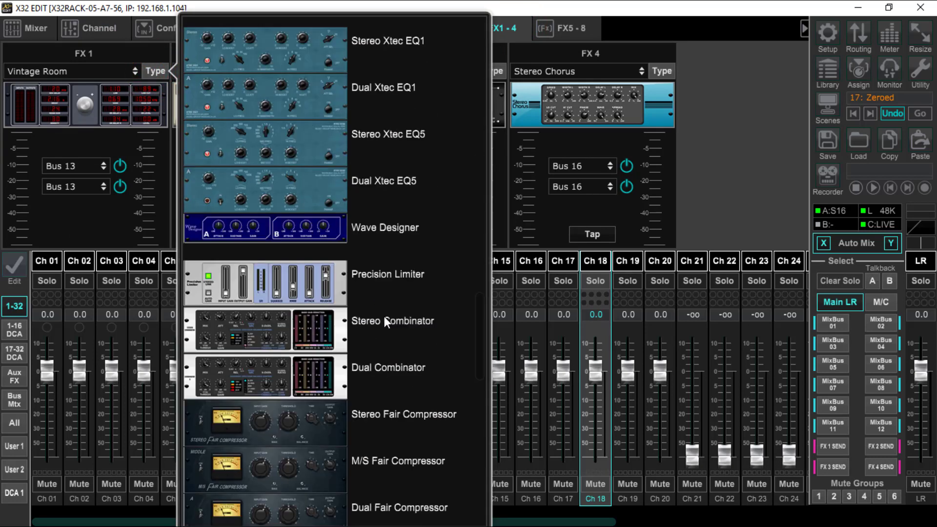
scroll(388, 315, "down", 3)
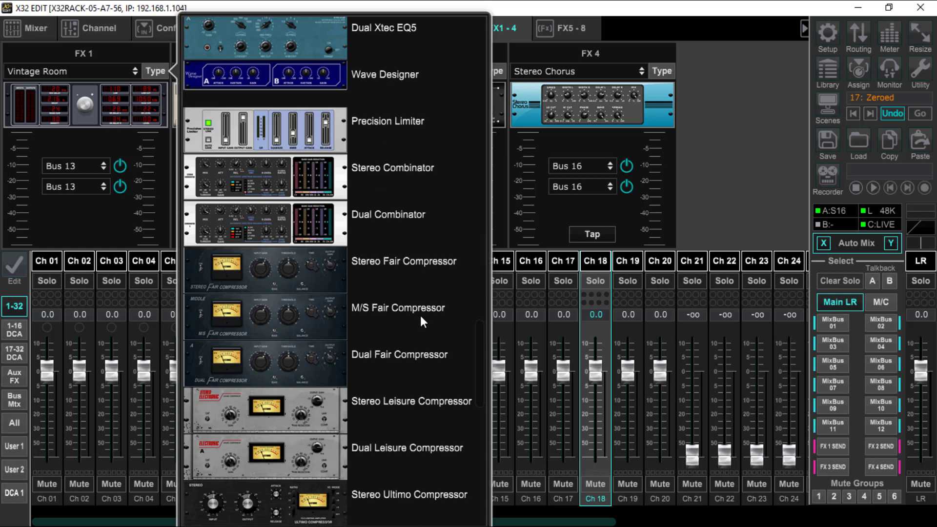
scroll(420, 316, "down", 4)
scroll(421, 315, "up", 4)
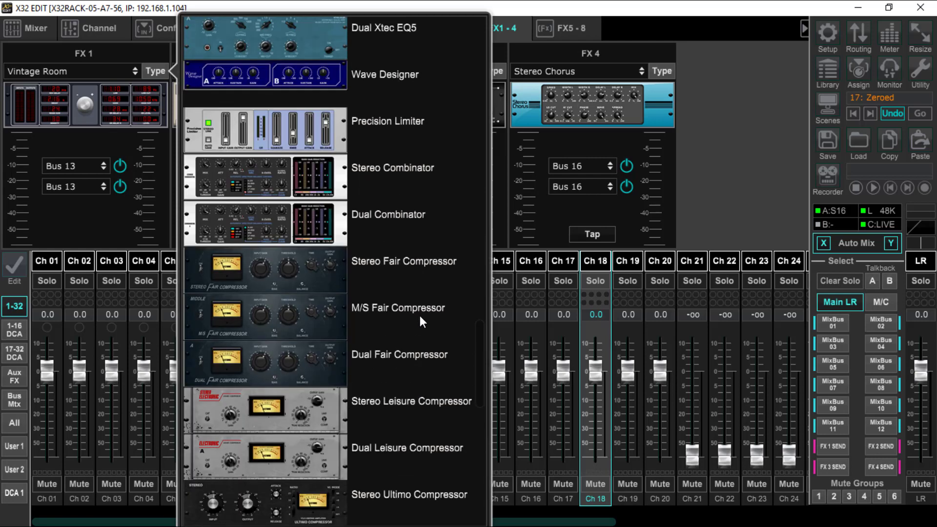
left_click(312, 178)
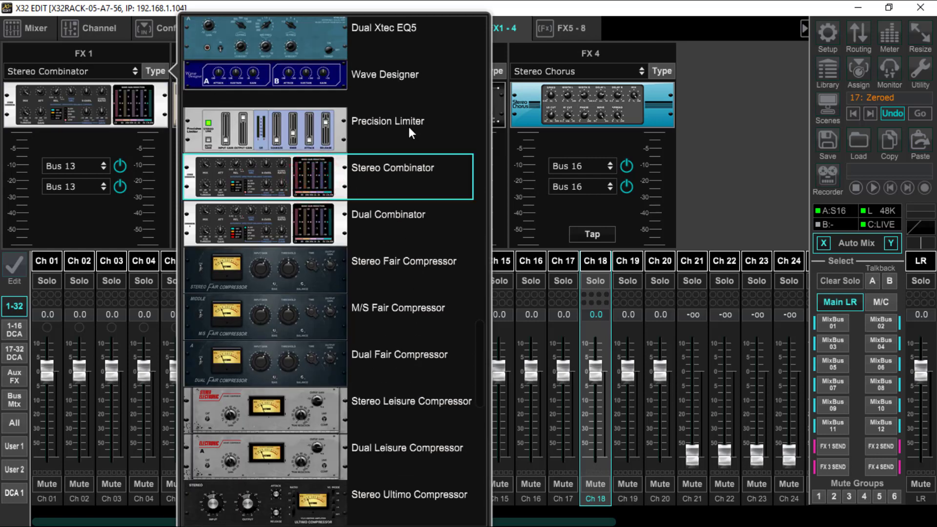
left_click(99, 97)
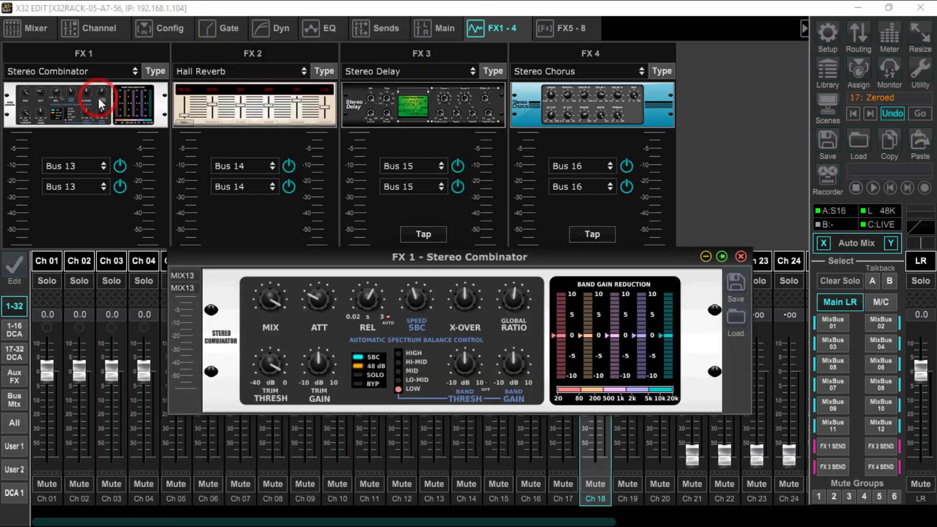
left_click(741, 257)
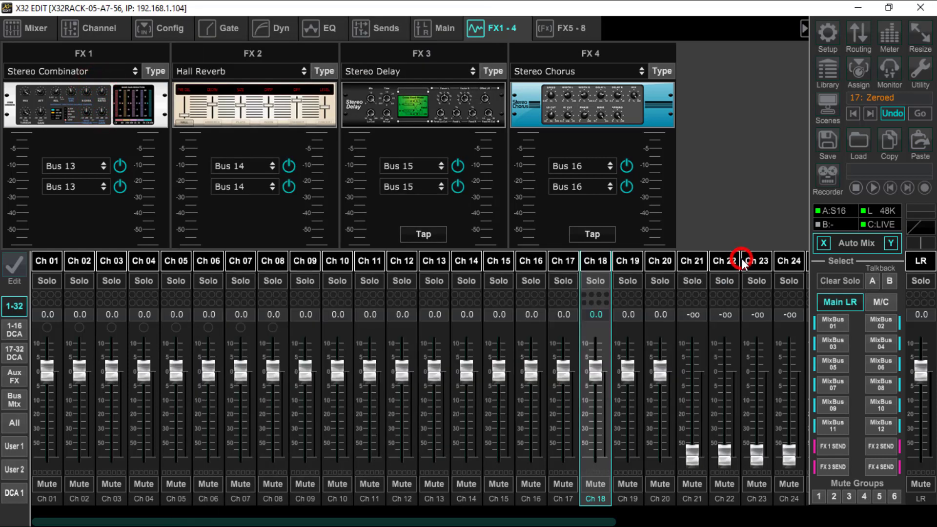
Step: Change the first input source of FX 1 to Insert
left_click(104, 165)
left_click(70, 185)
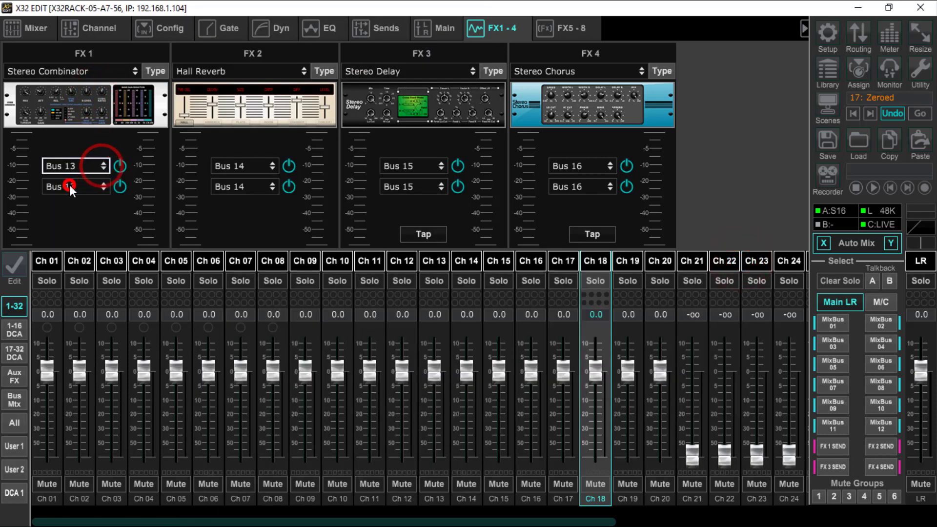
left_click(120, 186)
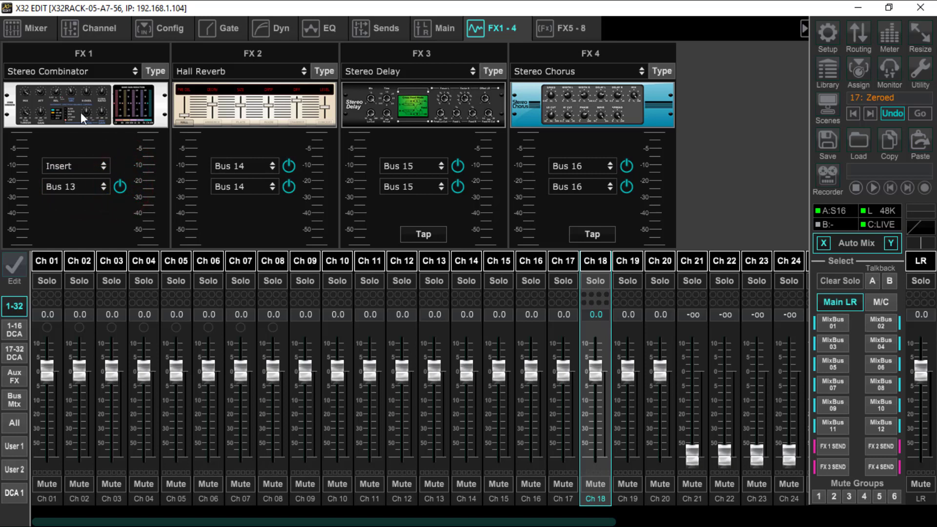
Step: Assign Fx1L:CMB as channel 18's insert, then set the insert back to OFF
left_click(96, 30)
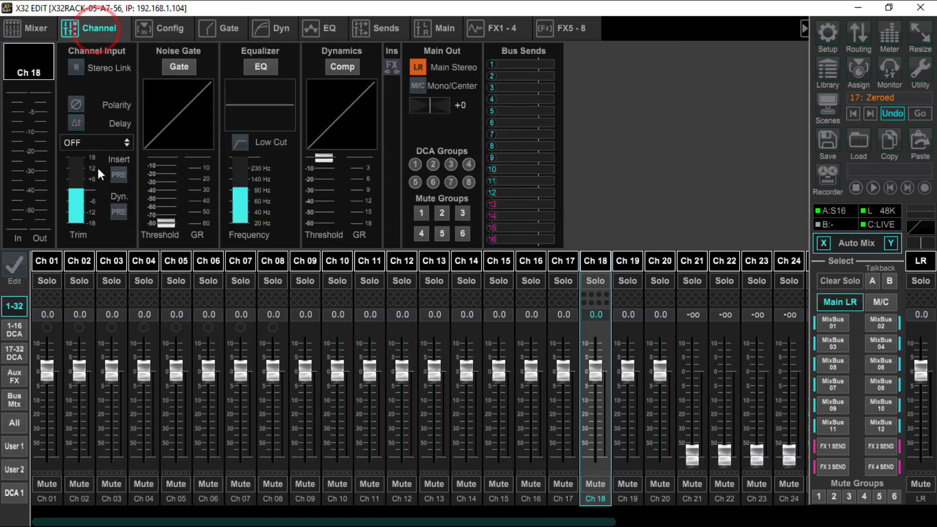
left_click(92, 145)
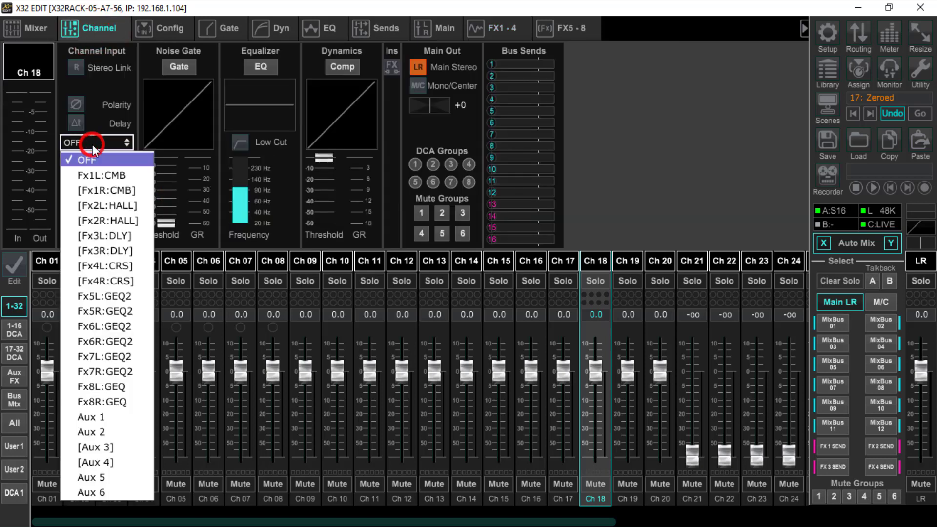
left_click(96, 176)
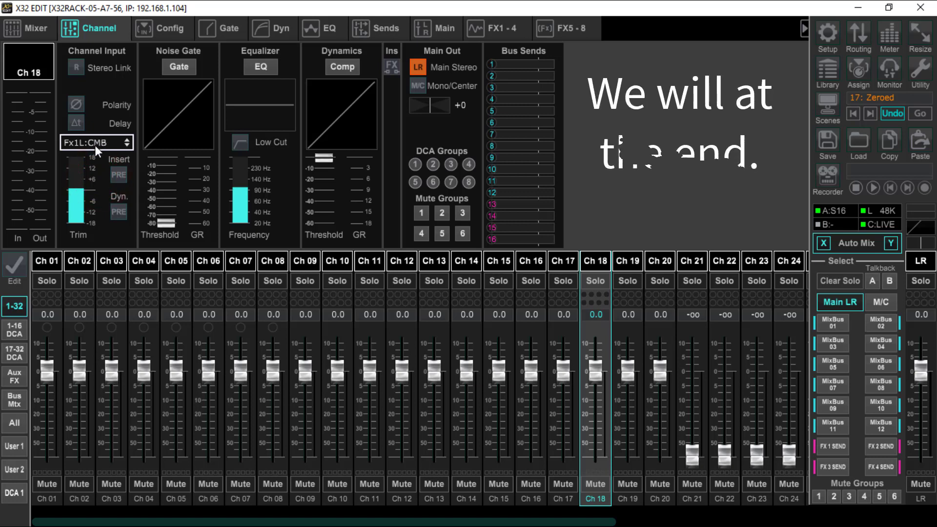
left_click(94, 145)
left_click(93, 156)
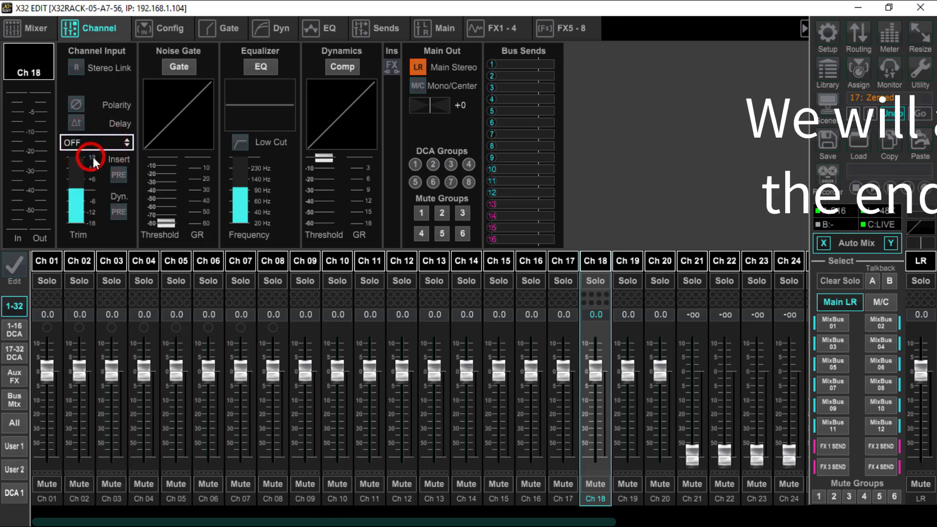
left_click(585, 149)
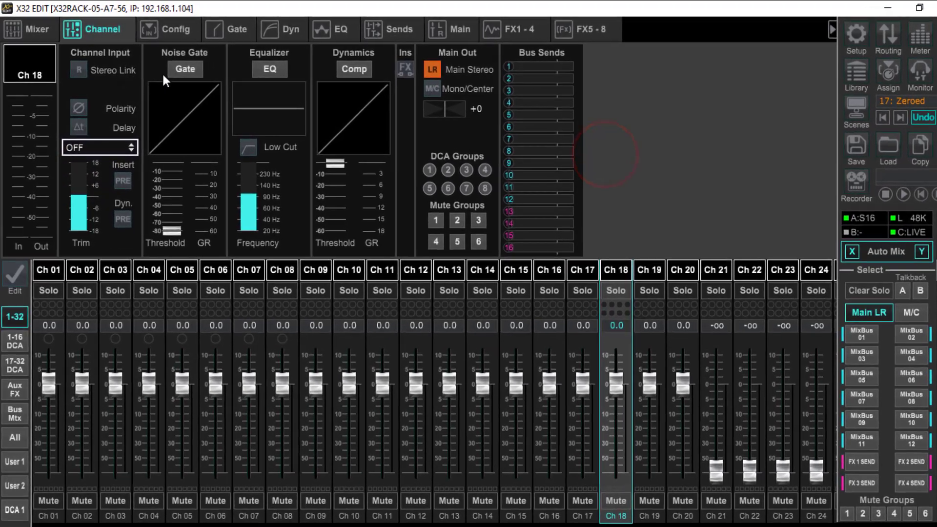
Step: Enable channel 18's noise gate and set its threshold to about -40 dB
left_click(187, 71)
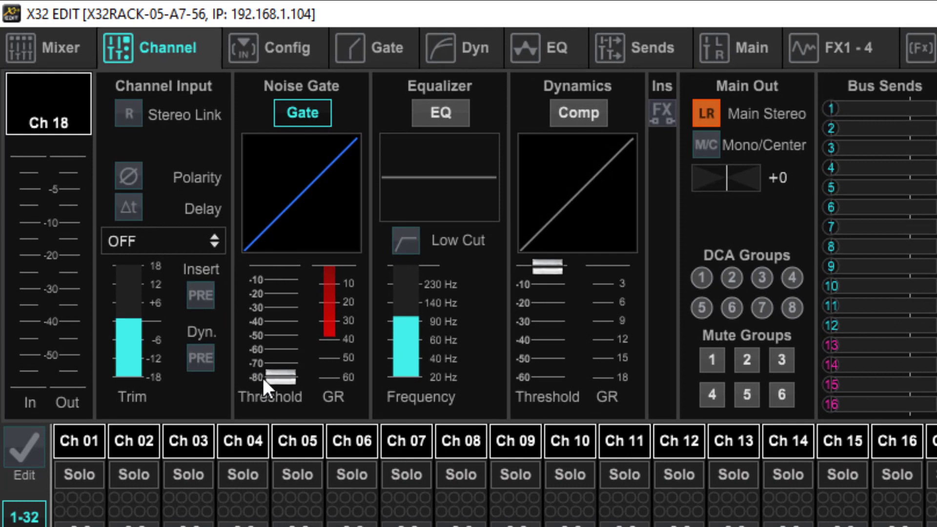
left_click_drag(272, 376, 318, 195)
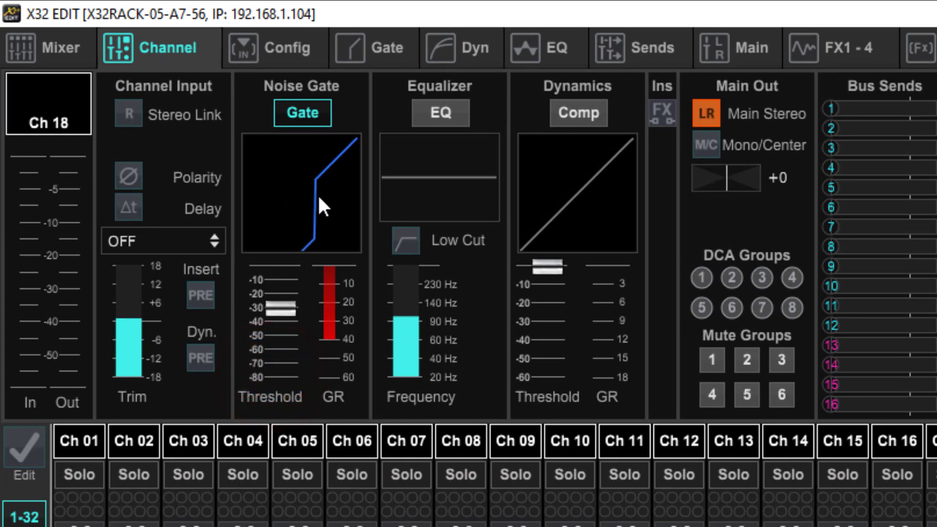
mouse_move(276, 310)
left_mouse_down()
mouse_move(280, 338)
mouse_move(276, 326)
left_mouse_up()
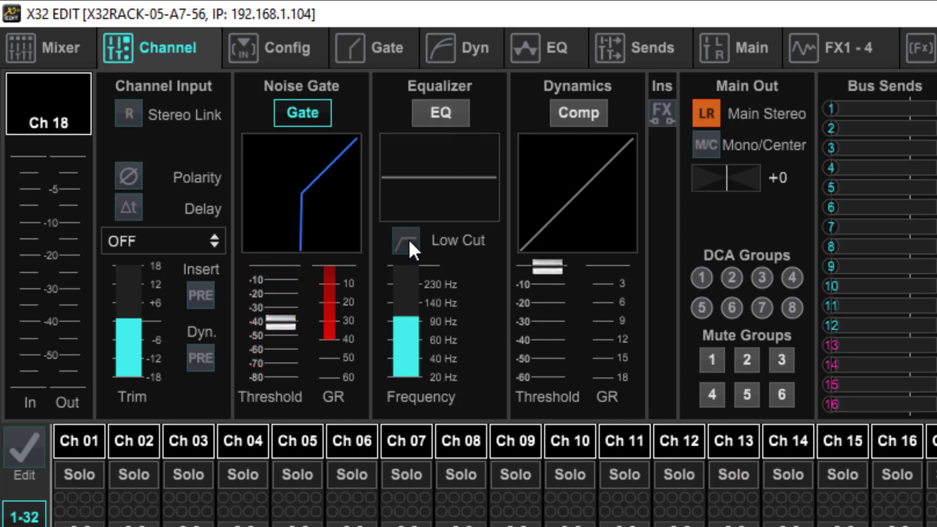
Step: Toggle channel 18's insert and dynamics positions to pre and back to compare the processing order
left_click(200, 293)
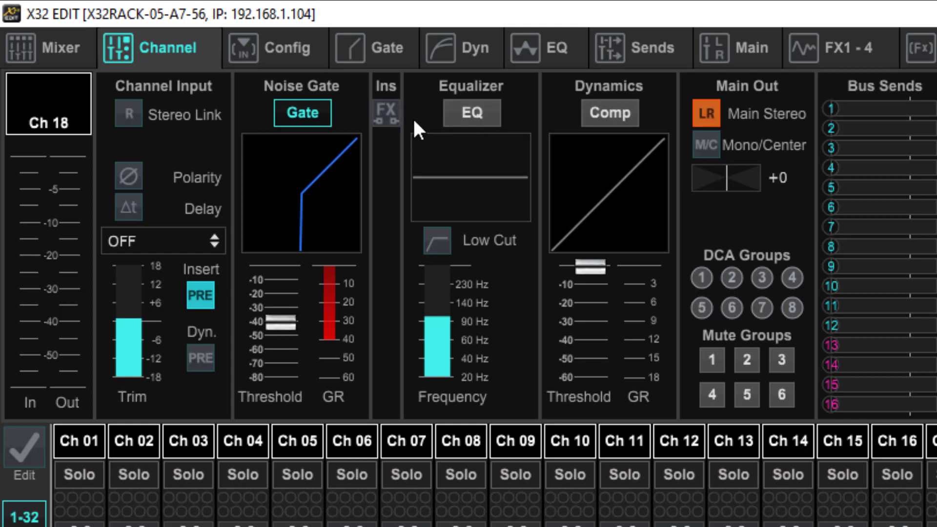
left_click(208, 292)
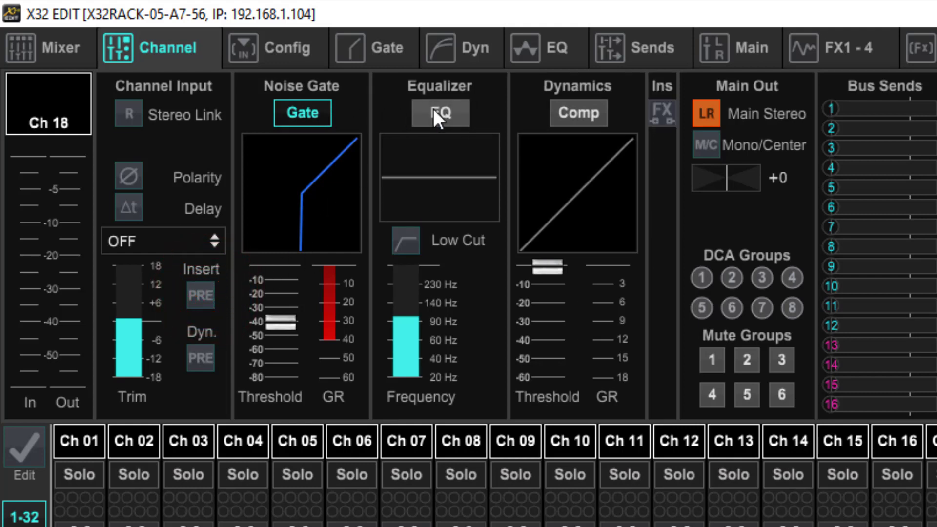
left_click(203, 352)
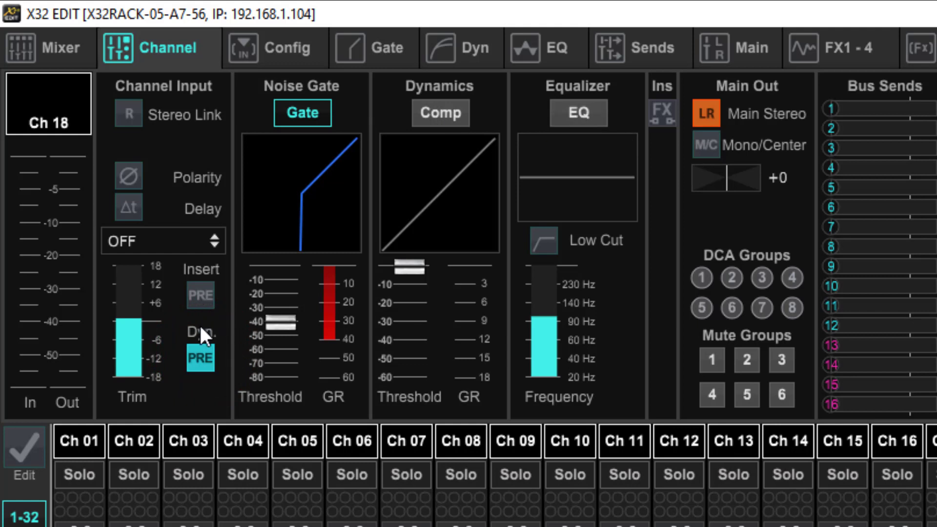
left_click(203, 352)
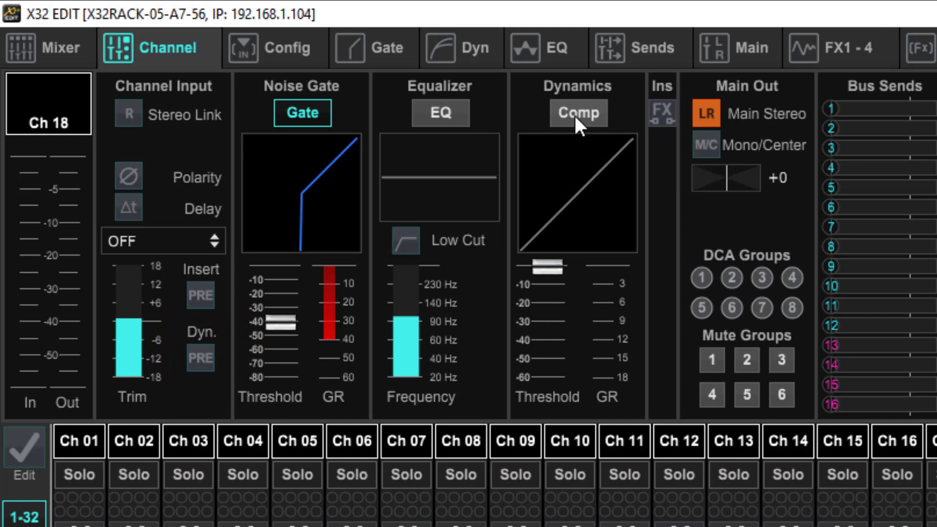
Step: Enable channel 18's equalizer and raise its input trim slightly
left_click(450, 115)
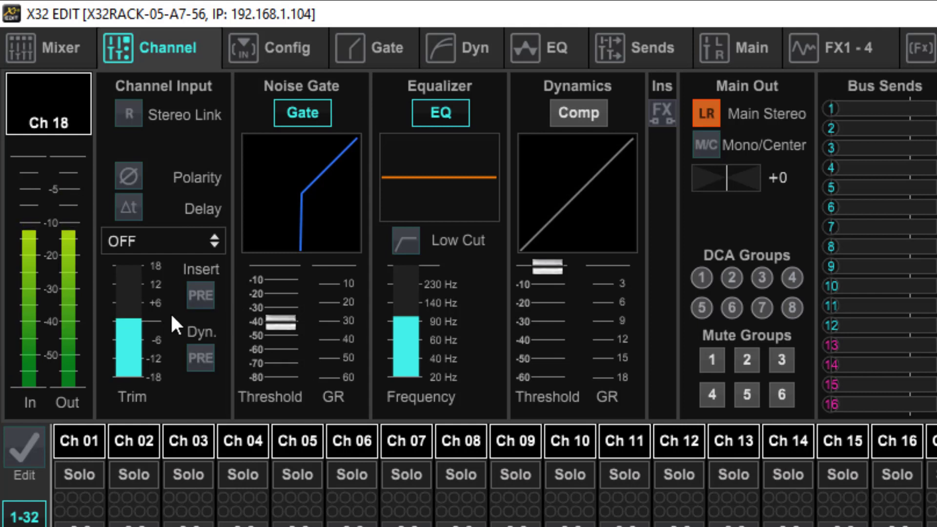
left_click(122, 325)
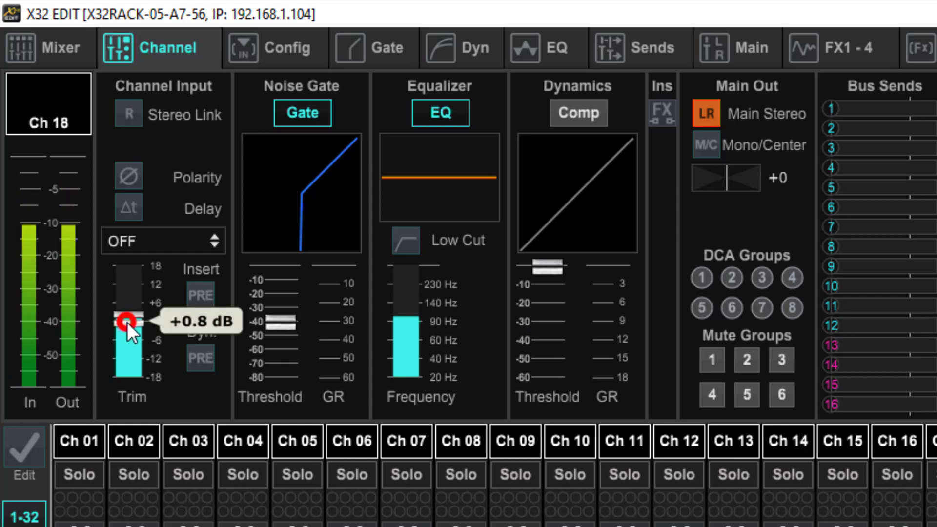
mouse_move(127, 323)
left_mouse_down()
mouse_move(122, 382)
mouse_move(133, 312)
left_mouse_up()
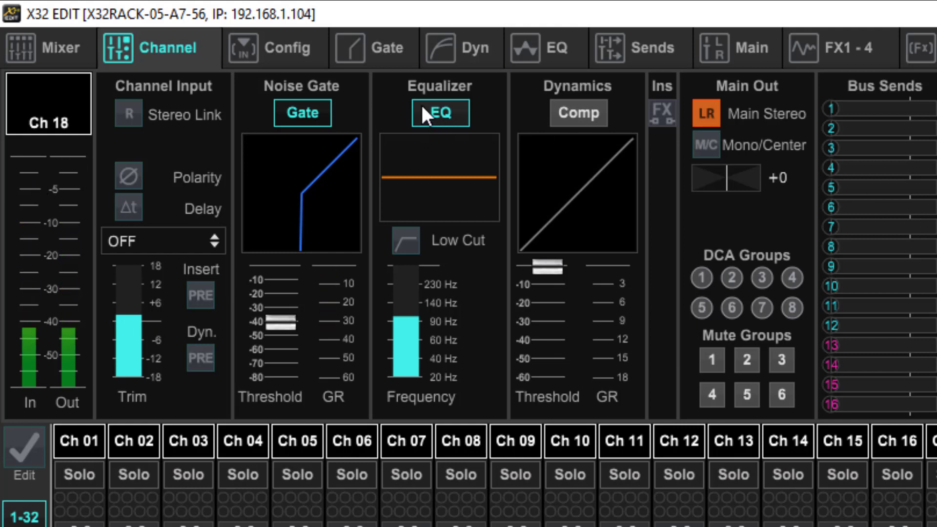
Step: Enable the 101 Hz low cut in channel 18's detailed equalizer, then select the LoMid and HiMid bands in turn
left_click(549, 44)
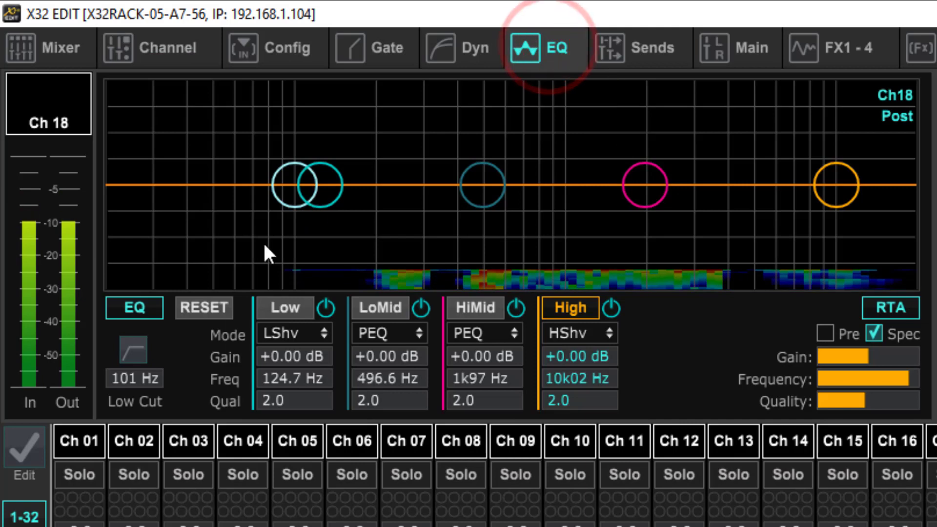
left_click(134, 348)
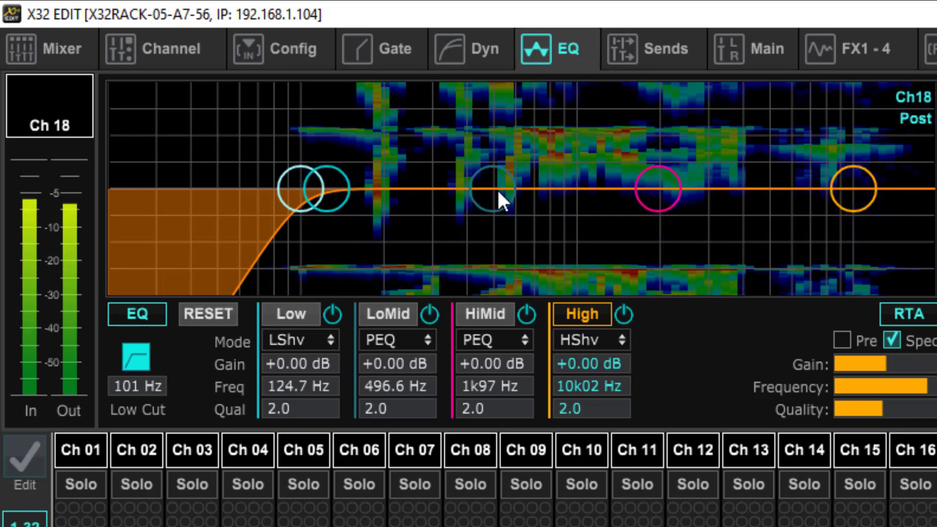
left_click(495, 189)
left_click(668, 193)
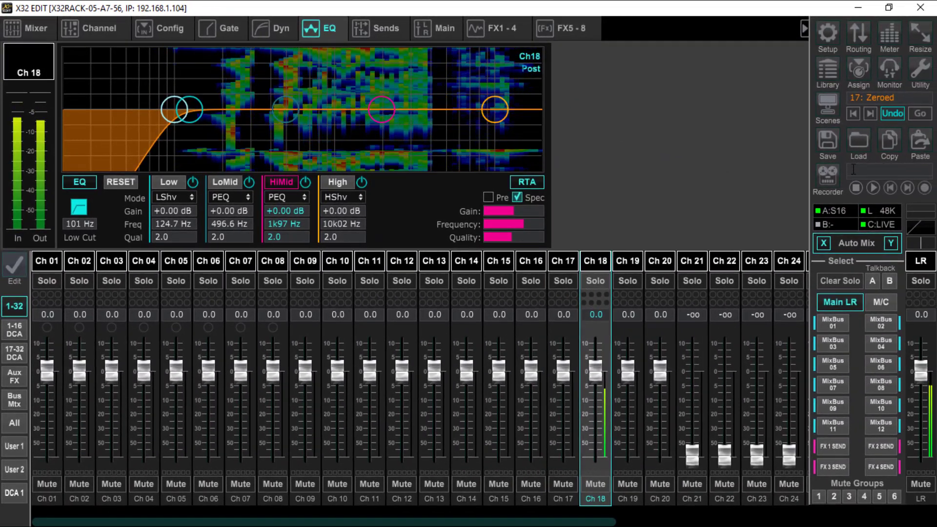
Step: Load a channel preset file from the Desktop onto channel 18, including its gate, compressor and EQ settings
left_click(857, 145)
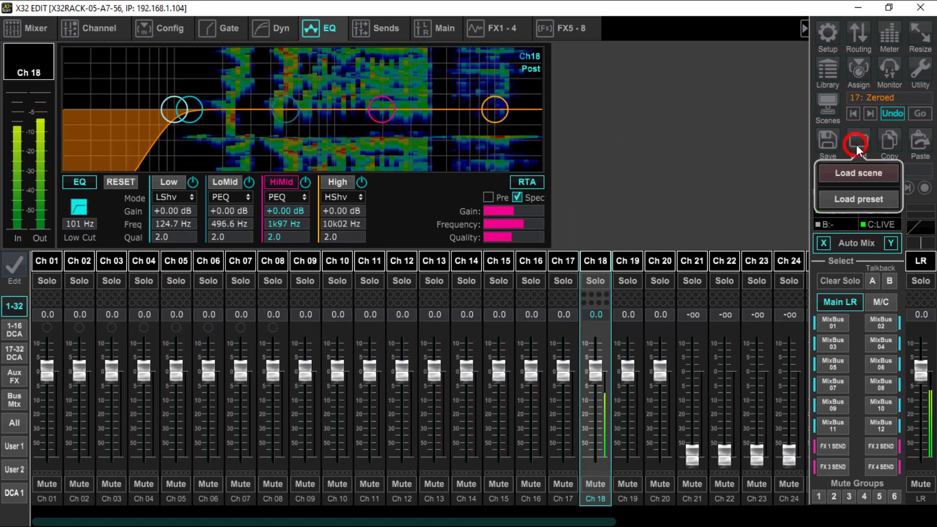
left_click(849, 197)
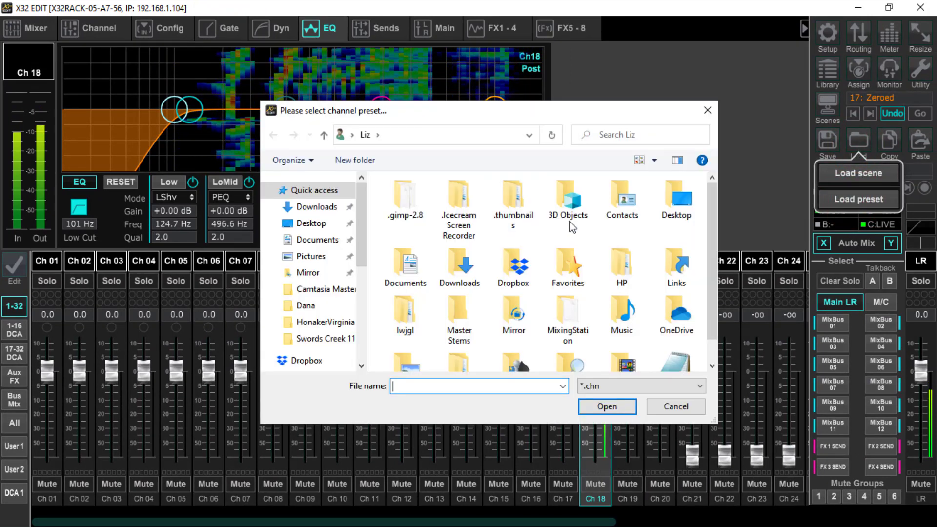
double_click(679, 205)
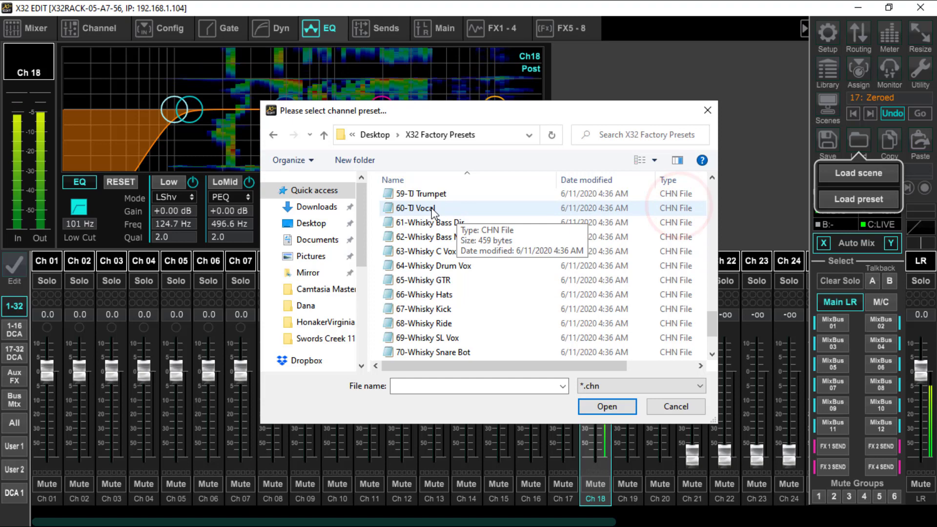
double_click(432, 209)
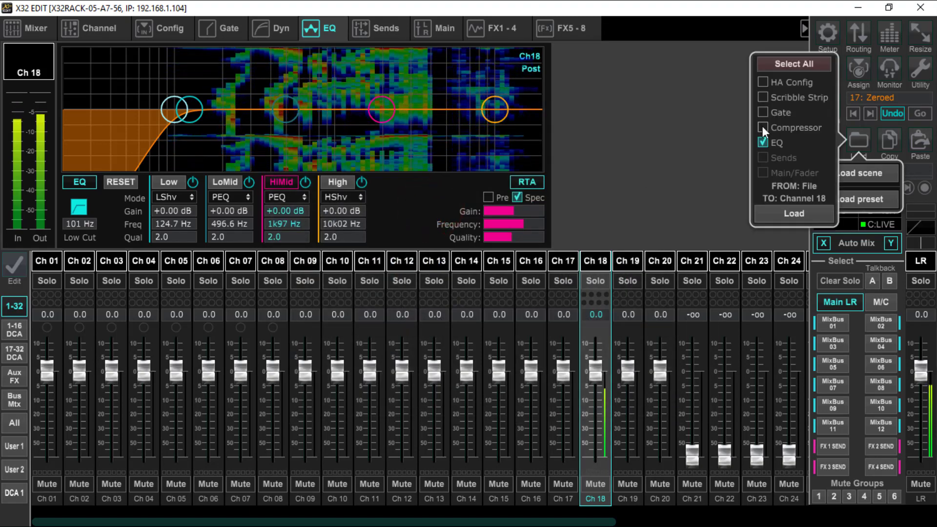
left_click(762, 128)
left_click(762, 112)
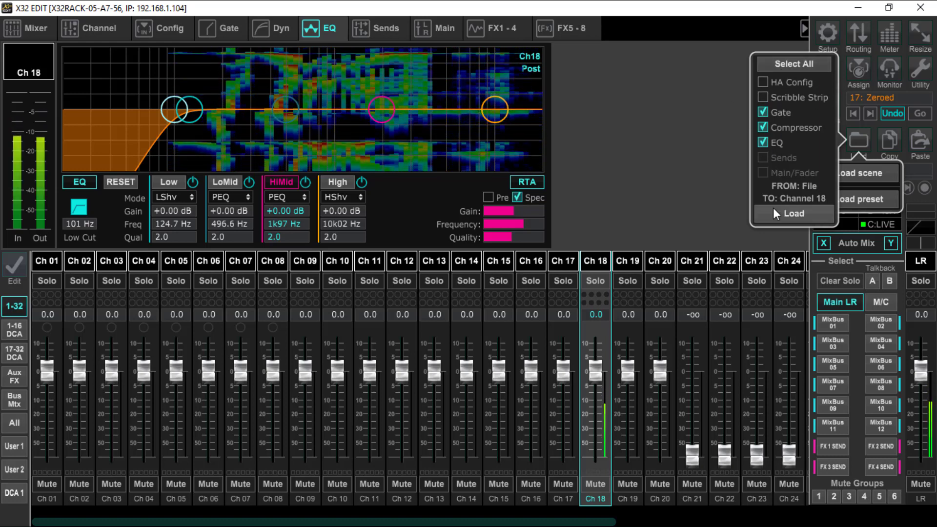
left_click(786, 212)
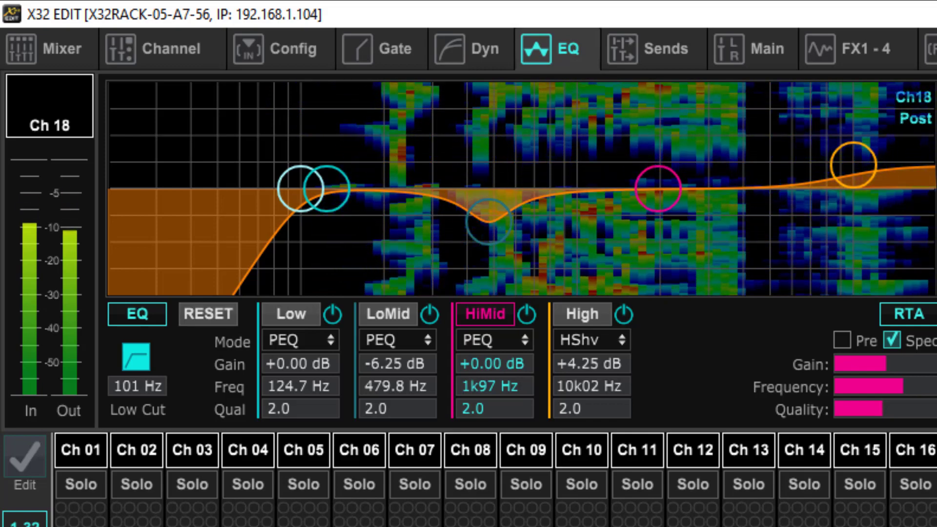
Step: Bypass and re-engage channel 18's equalizer to compare the vocal with and without the preset curve
left_click(142, 312)
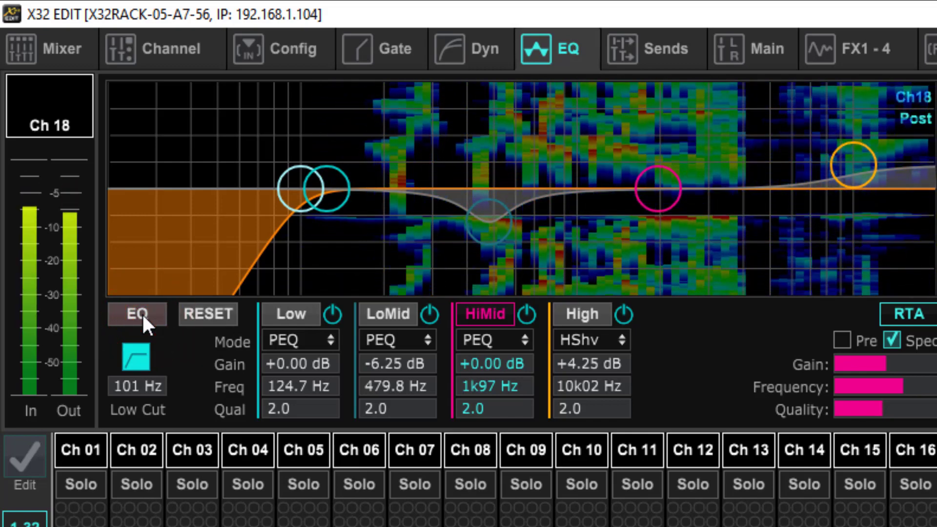
left_click(143, 316)
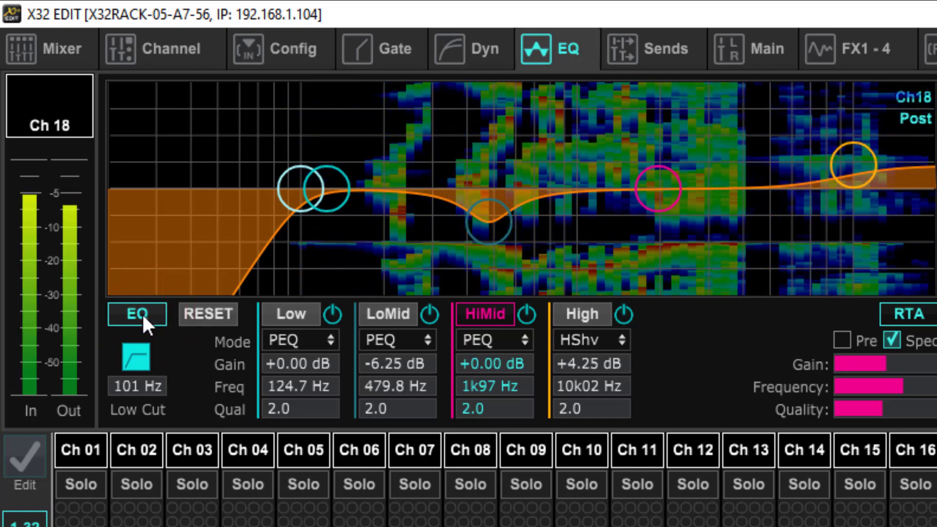
left_click(143, 316)
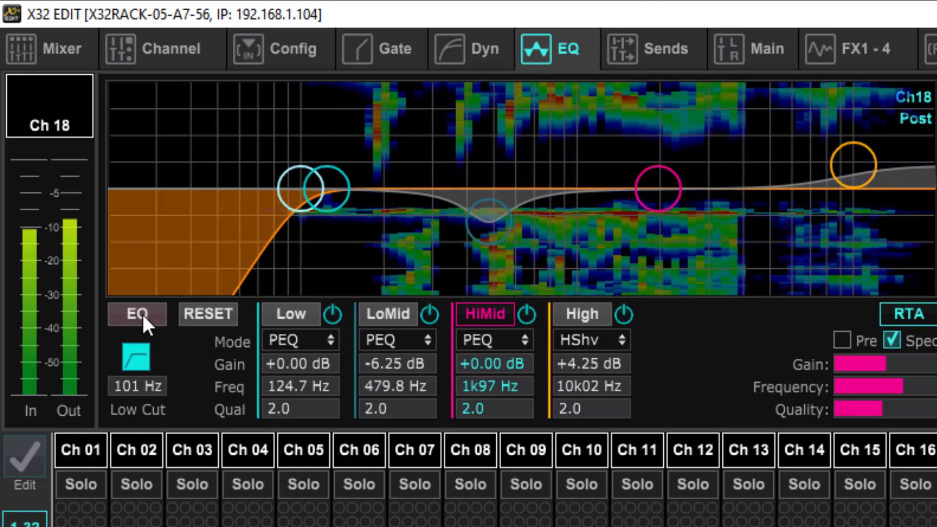
Step: Turn off the spectrograph display, then reset all of channel 18's EQ bands and re-enable the equalizer
left_click(891, 337)
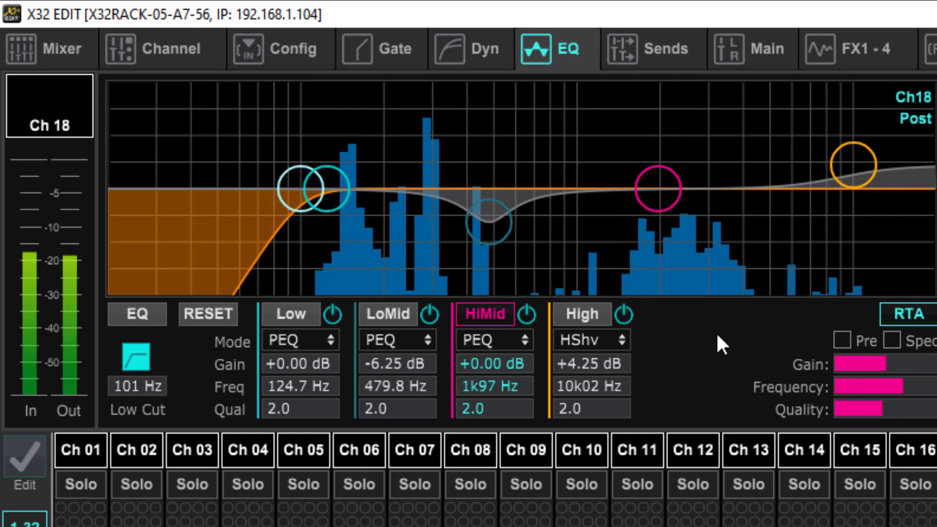
left_click(202, 315)
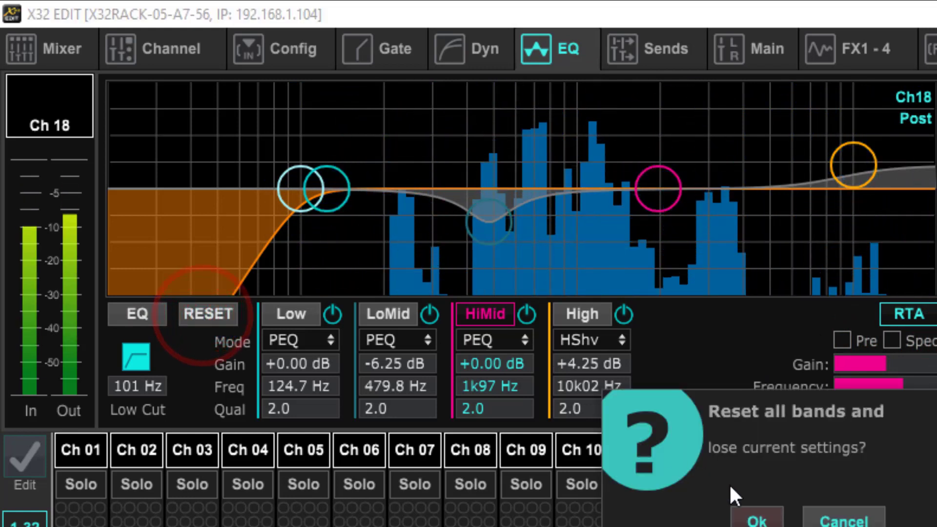
left_click(757, 519)
left_click(134, 314)
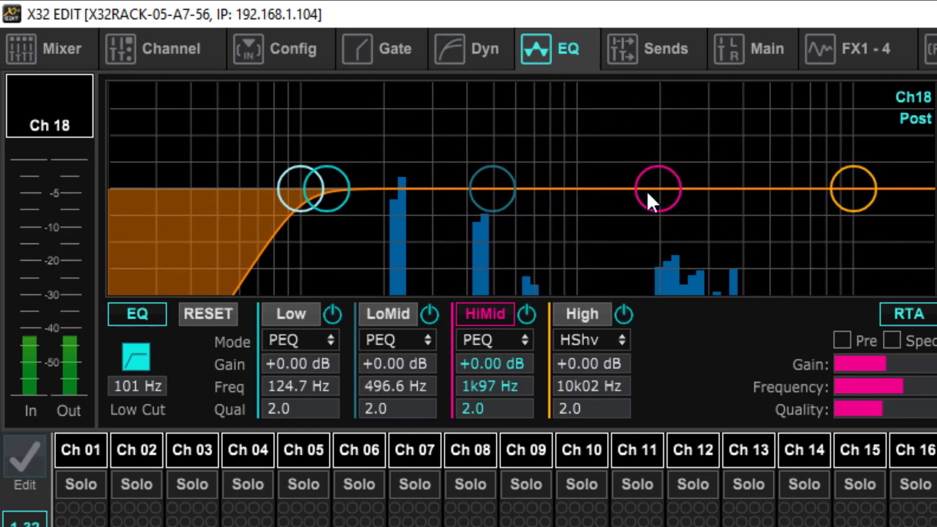
Step: Boost channel 18's HiMid band by 15 dB at 1k21 Hz and set its quality to 2.2
left_click_drag(648, 194, 594, 94)
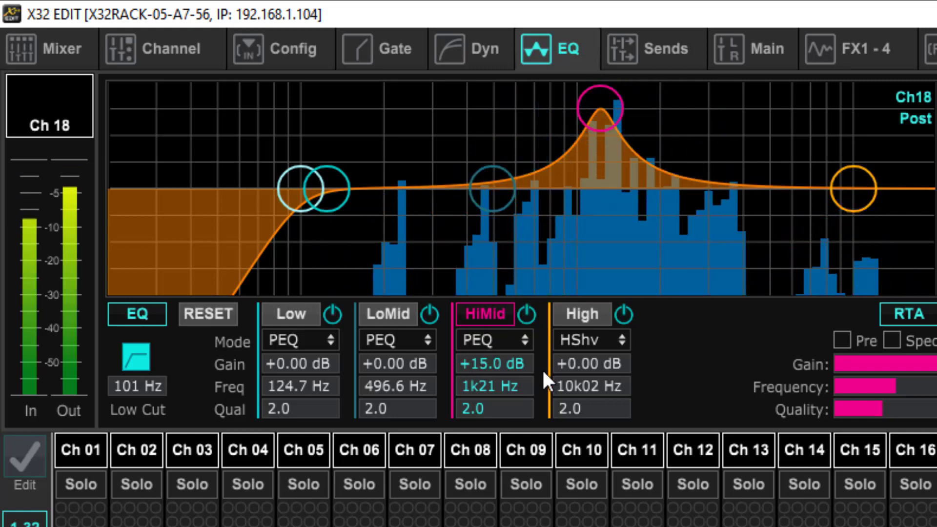
left_click(466, 409)
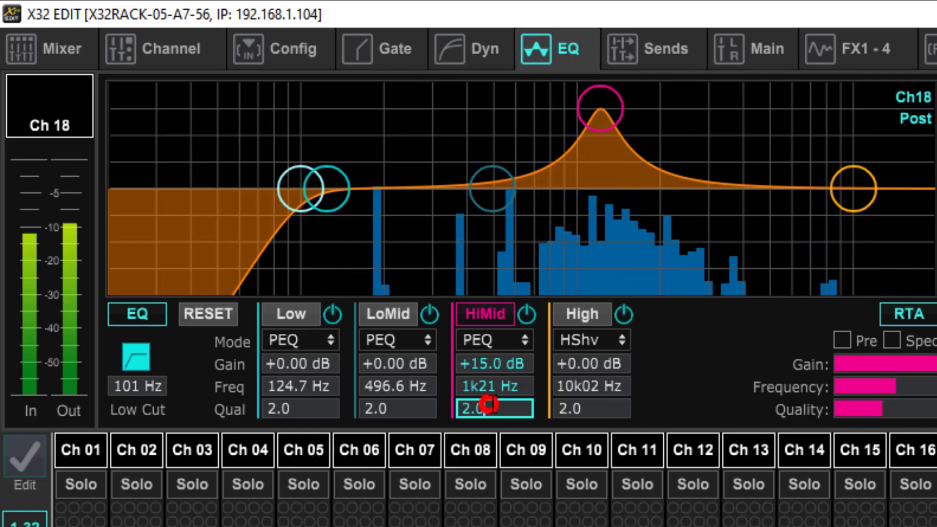
mouse_move(883, 414)
left_mouse_down()
mouse_move(820, 415)
mouse_move(924, 414)
mouse_move(883, 411)
left_mouse_up()
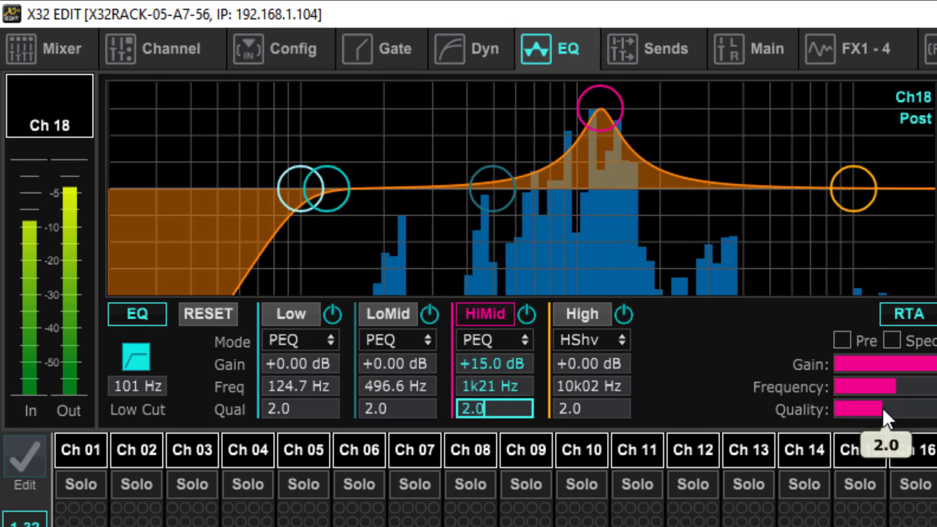
mouse_move(881, 408)
left_mouse_down()
mouse_move(852, 410)
mouse_move(889, 409)
mouse_move(876, 409)
left_mouse_up()
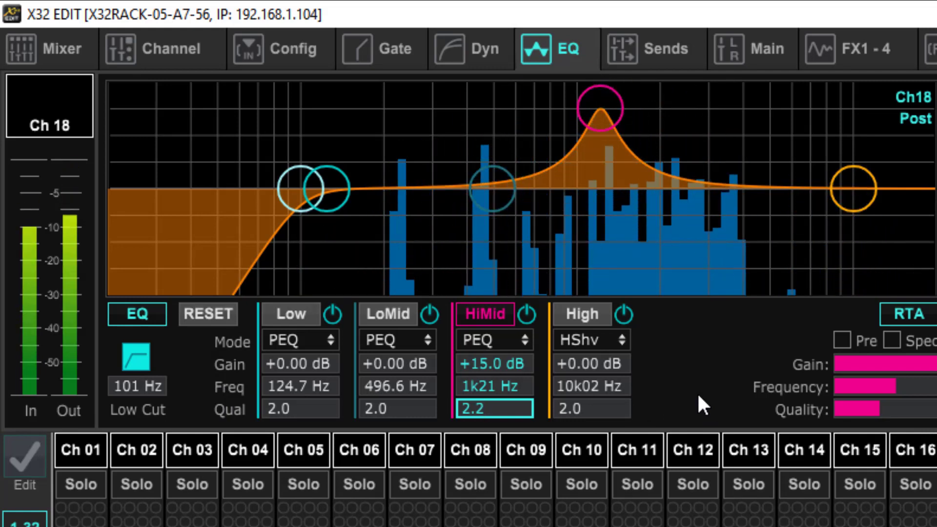
Step: Set the HiMid band's gain to -8 dB and its quality to 2.4
left_click_drag(599, 122, 599, 242)
mouse_move(876, 411)
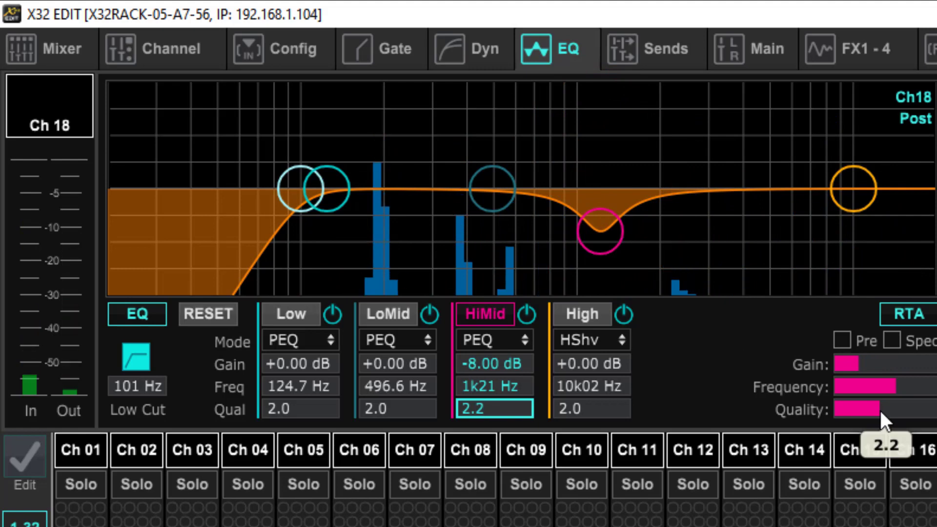
mouse_move(880, 410)
left_mouse_down()
mouse_move(835, 408)
mouse_move(918, 404)
mouse_move(857, 406)
mouse_move(872, 403)
left_mouse_up()
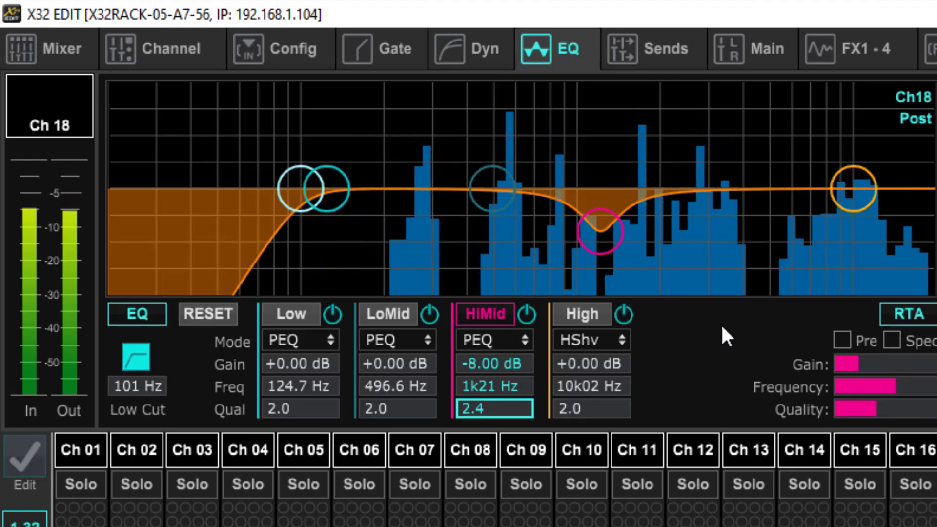
Step: Move channel 18's high shelf to 6k85 Hz and set its gain to -1.5 dB
left_click(844, 188)
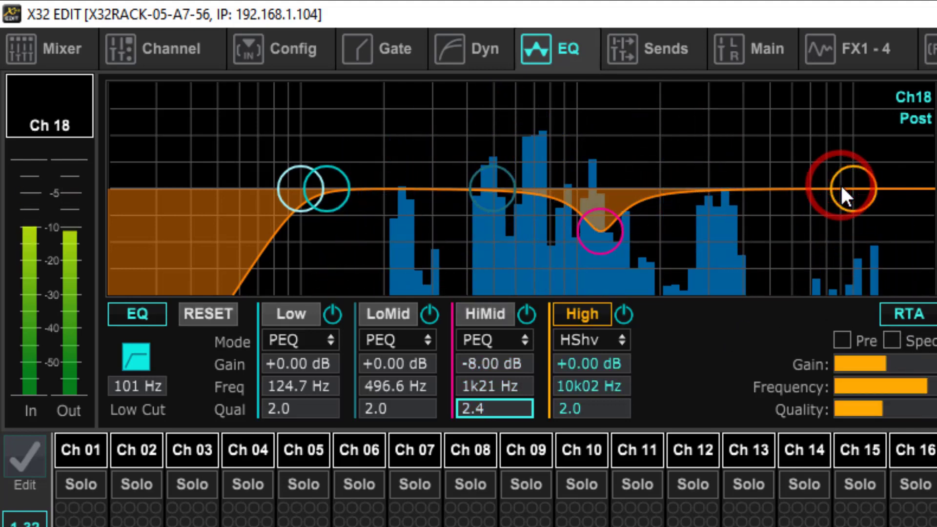
left_click_drag(843, 188, 794, 201)
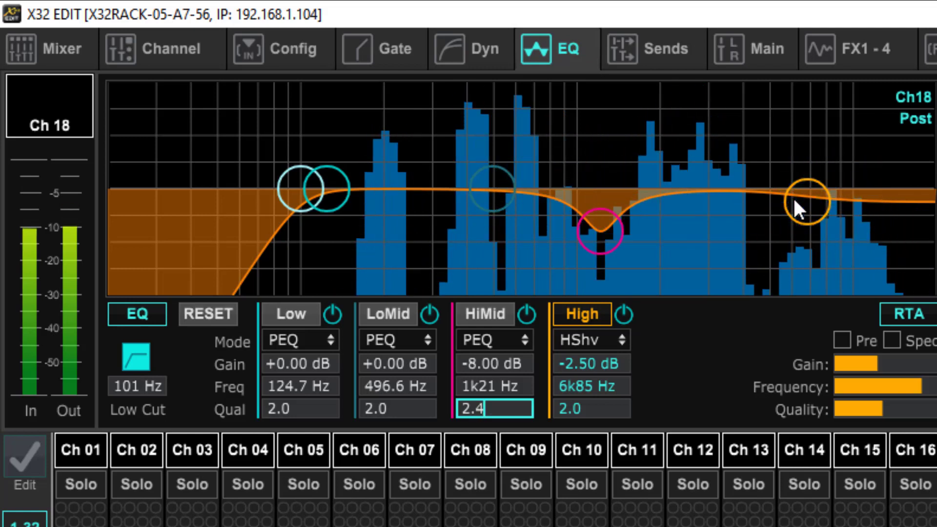
left_click_drag(793, 198, 795, 192)
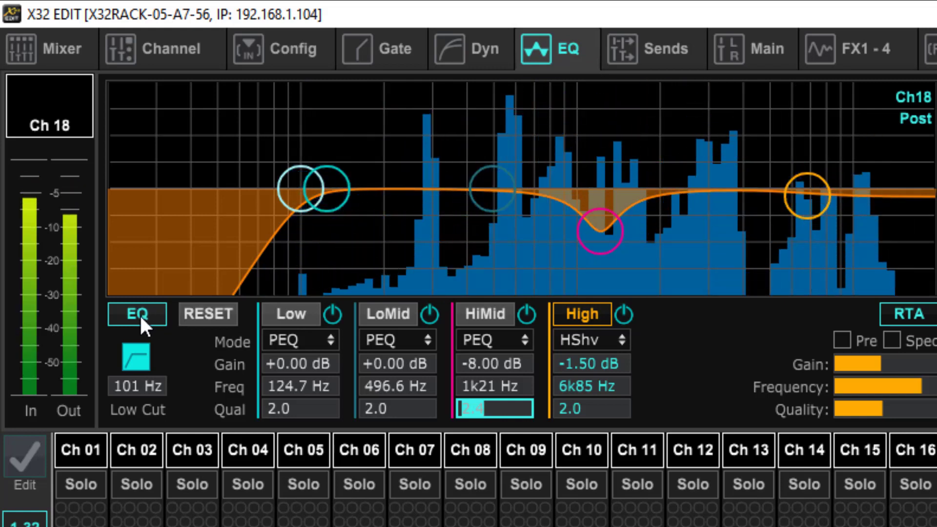
Step: Switch channel 18's equalizer and low cut off and back on to compare the vocal within the full mix
left_click(140, 315)
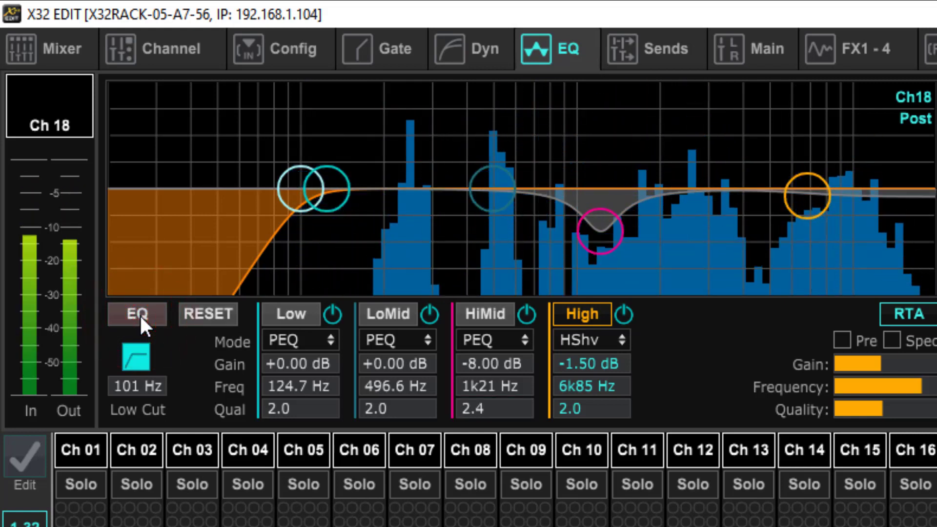
left_click(140, 314)
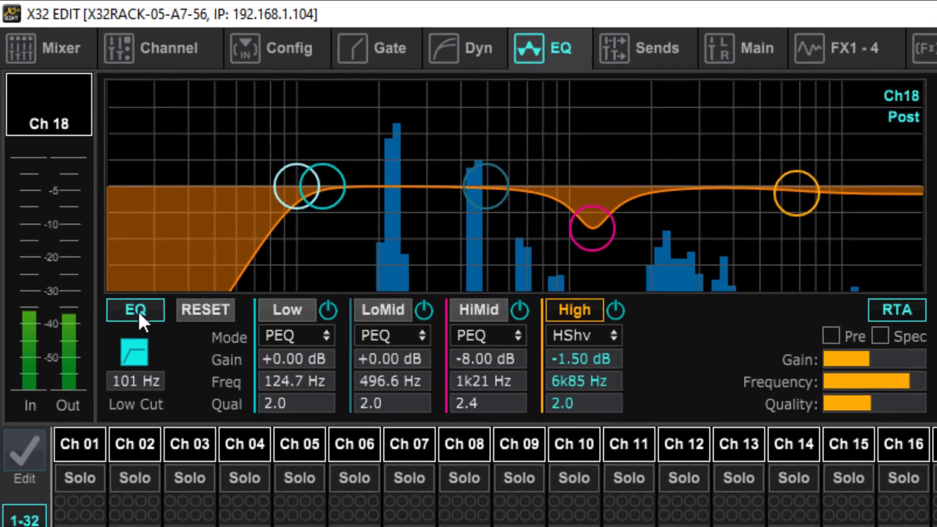
left_click(138, 309)
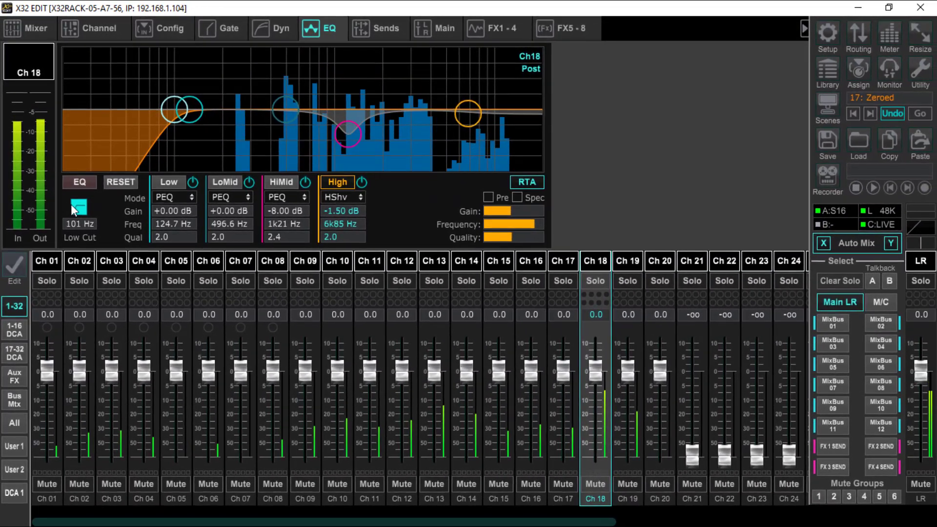
left_click(95, 251)
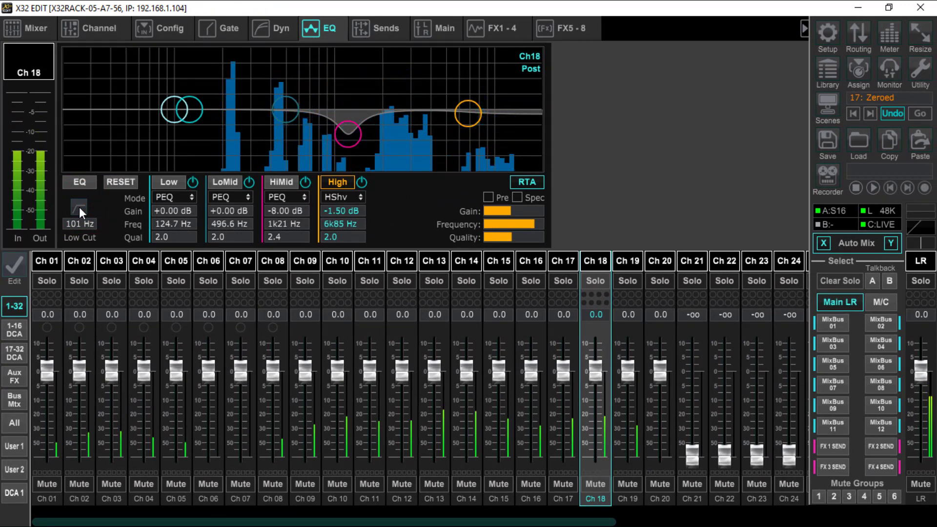
left_click(78, 182)
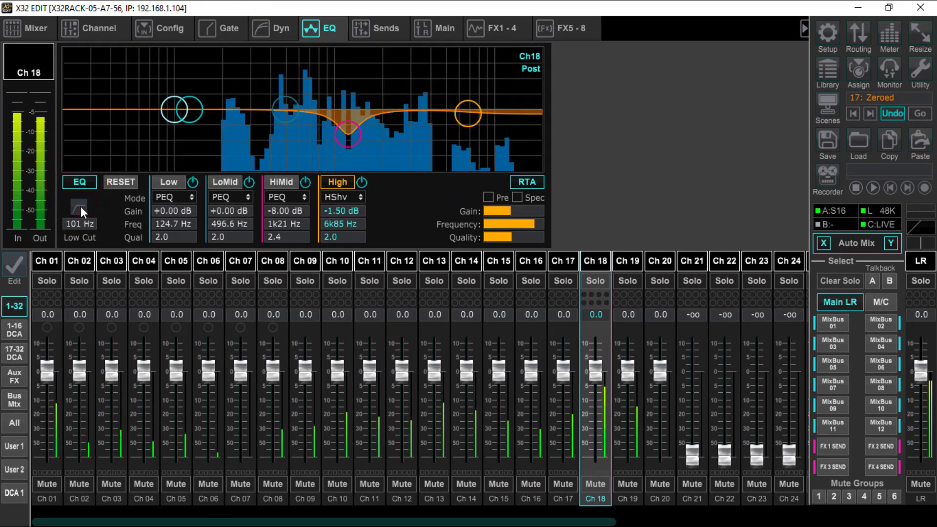
left_click(80, 206)
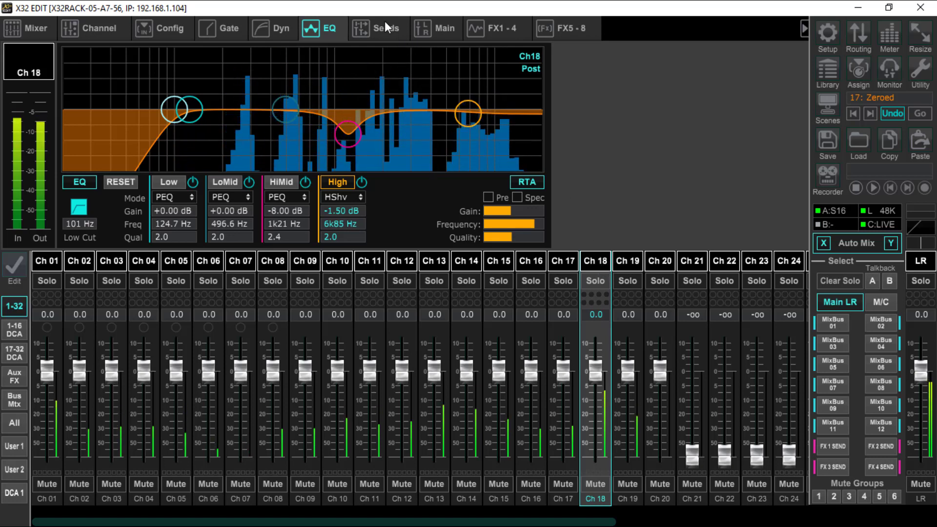
Step: Check the bus feeding the FX 2 Hall Reverb, then set channel 18's send to bus 14 to -13.5 dB
left_click(500, 29)
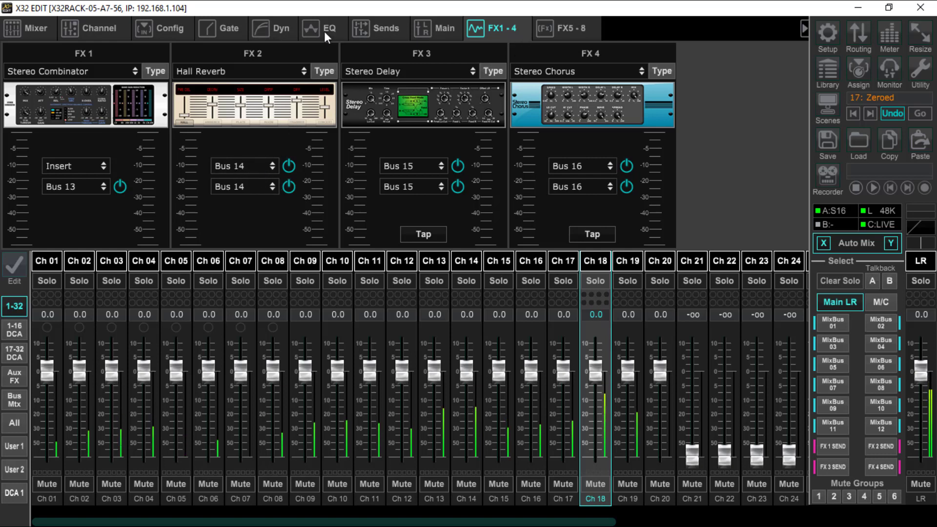
left_click(388, 28)
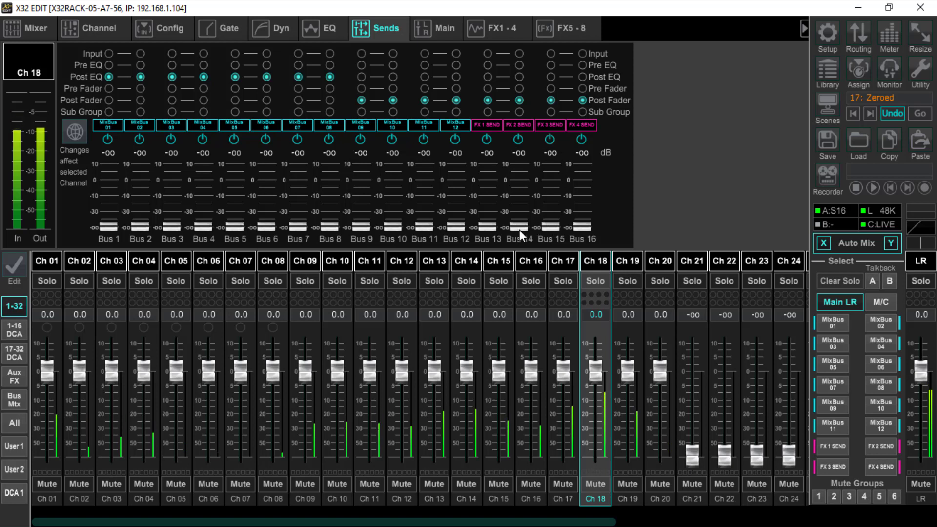
left_click_drag(518, 227, 534, 142)
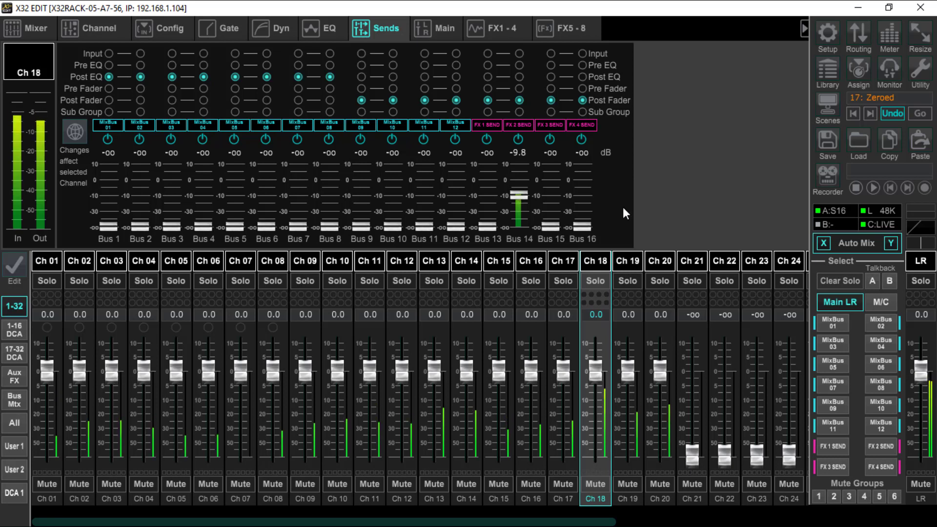
mouse_move(524, 196)
left_mouse_down()
mouse_move(523, 209)
mouse_move(541, 125)
mouse_move(535, 198)
left_mouse_up()
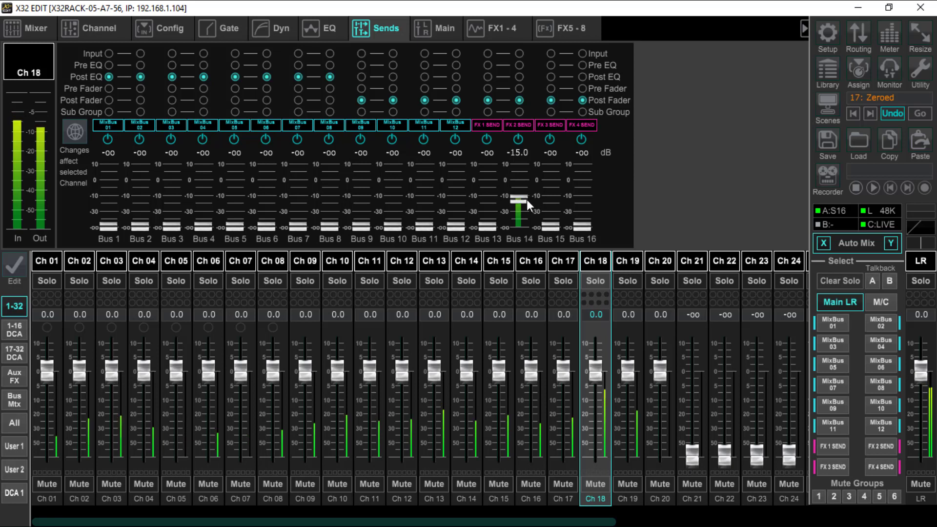
left_click_drag(526, 199, 526, 198)
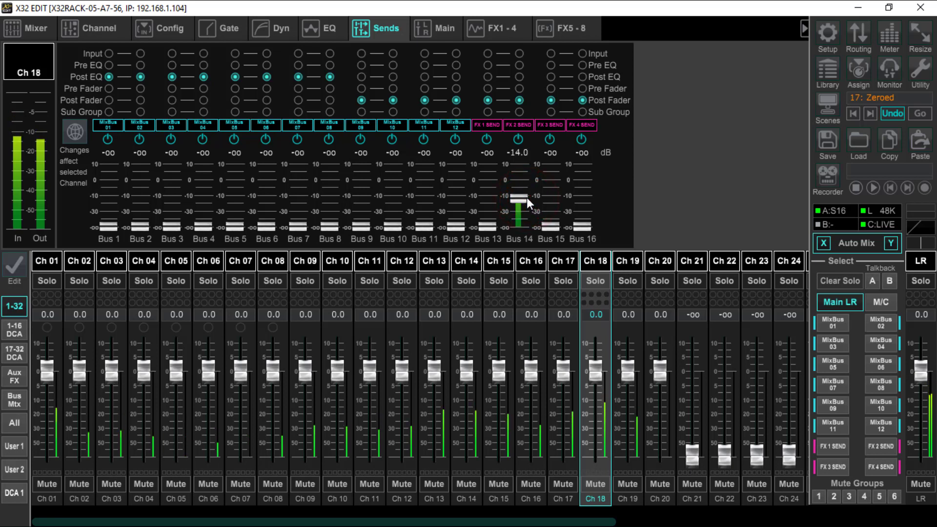
scroll(526, 197, "up", 1)
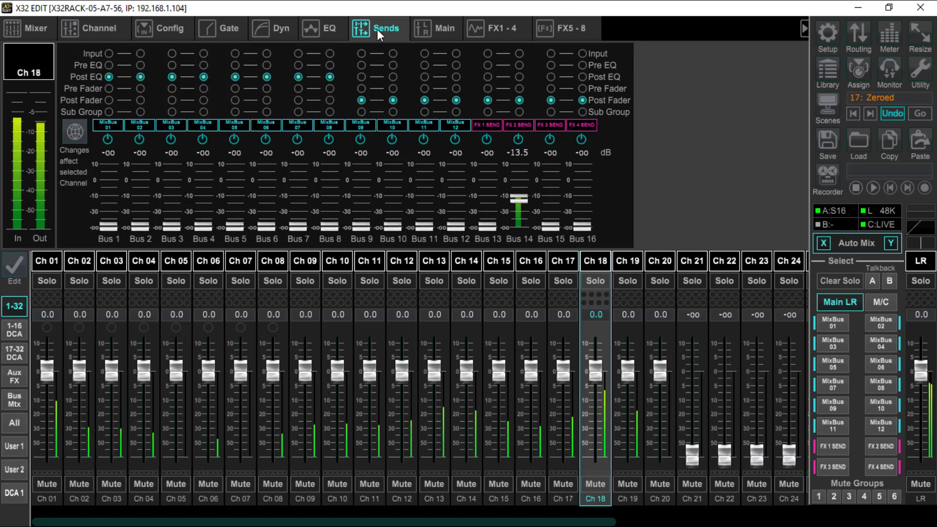
Step: Check channel 18's dynamics settings, then lower its bus 14 reverb send to -oo
left_click(283, 27)
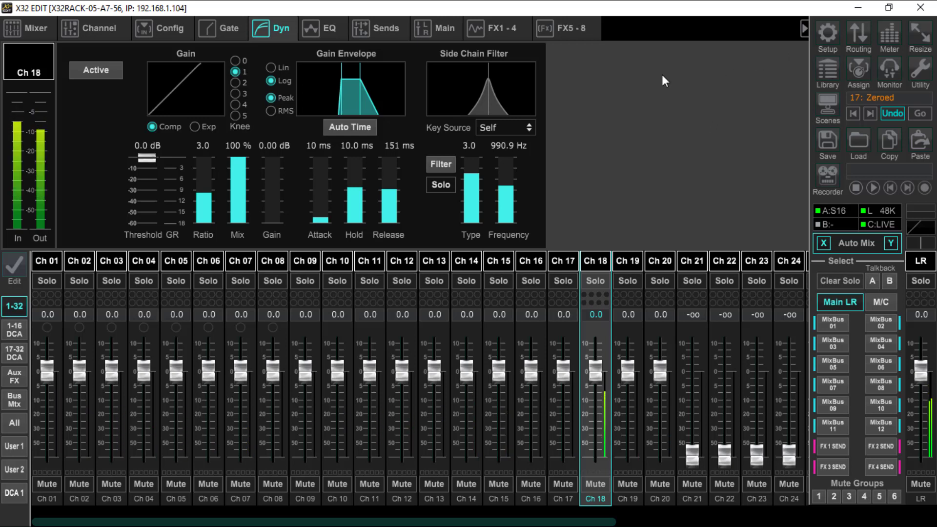
left_click(389, 28)
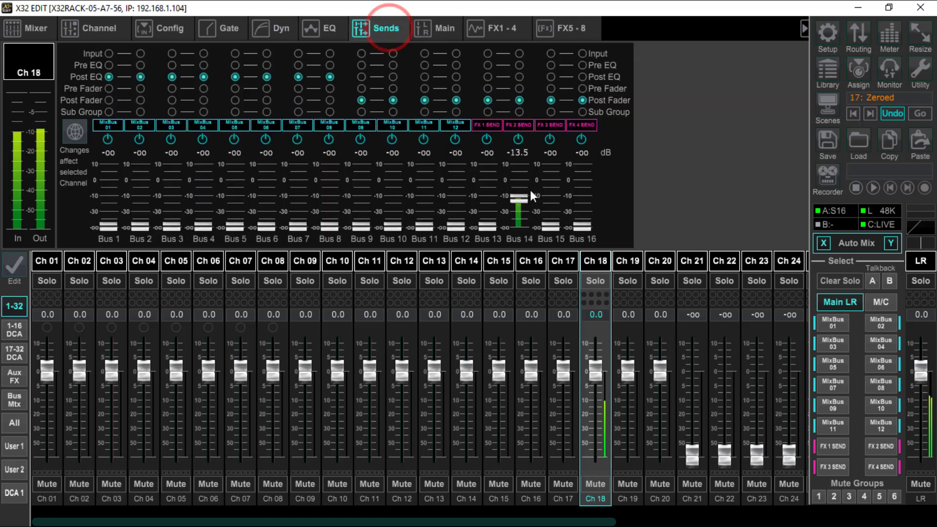
left_click_drag(518, 235, 520, 292)
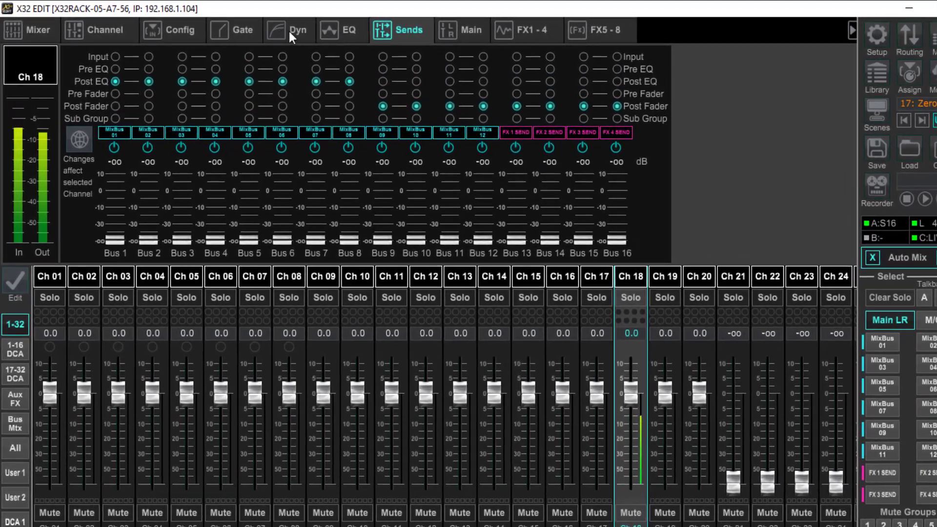
Step: Activate channel 18's compressor with knee 3, threshold at -21.5 dB, ratio at 3.0 and makeup gain at 5.50 dB
left_click(277, 28)
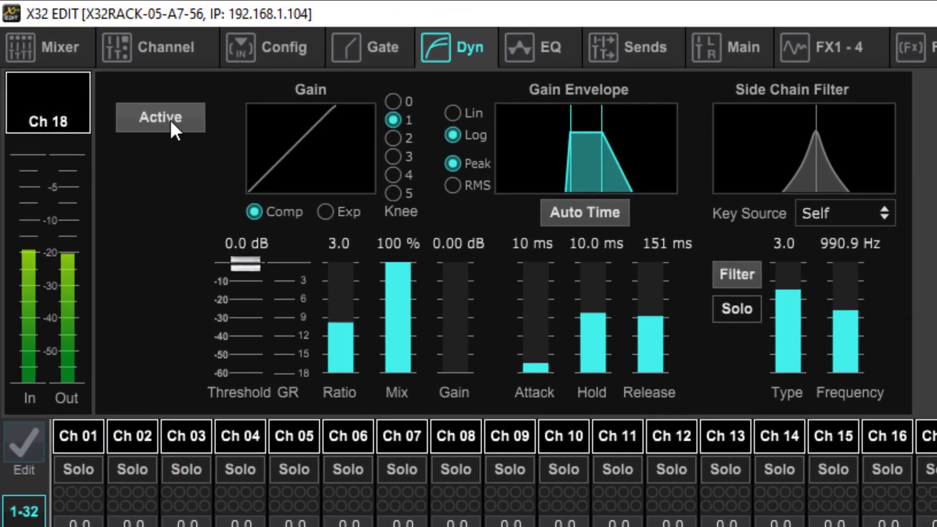
left_click(171, 121)
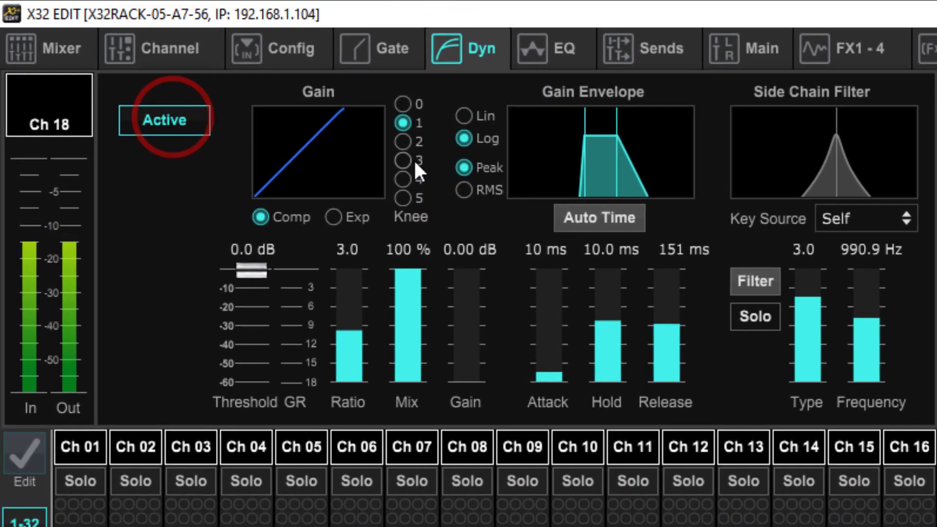
left_click(393, 157)
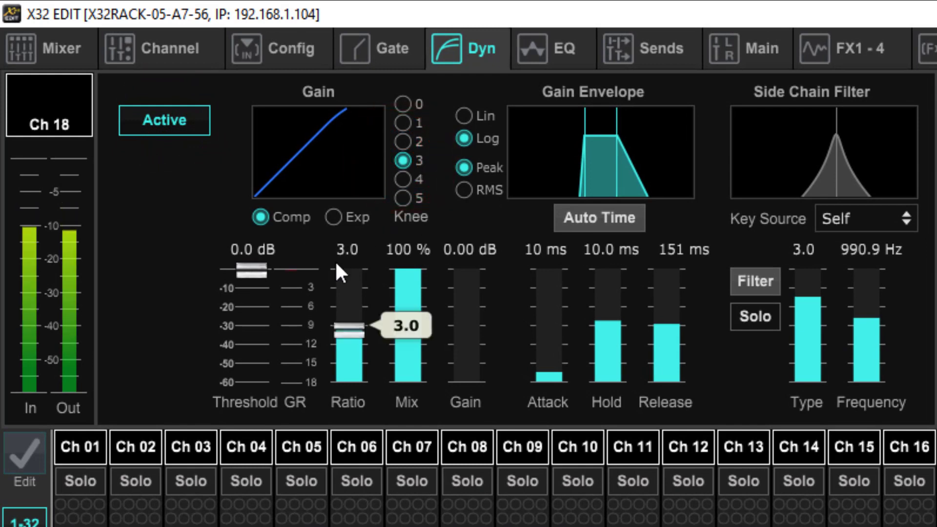
left_click(255, 270)
left_click_drag(255, 268, 265, 373)
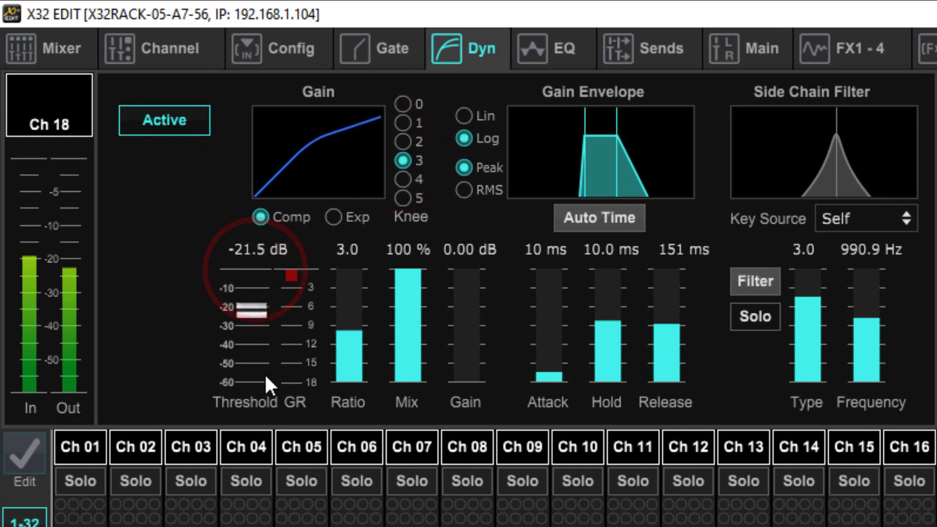
left_click(353, 329)
mouse_move(354, 338)
left_mouse_down()
mouse_move(361, 308)
mouse_move(357, 329)
left_mouse_up()
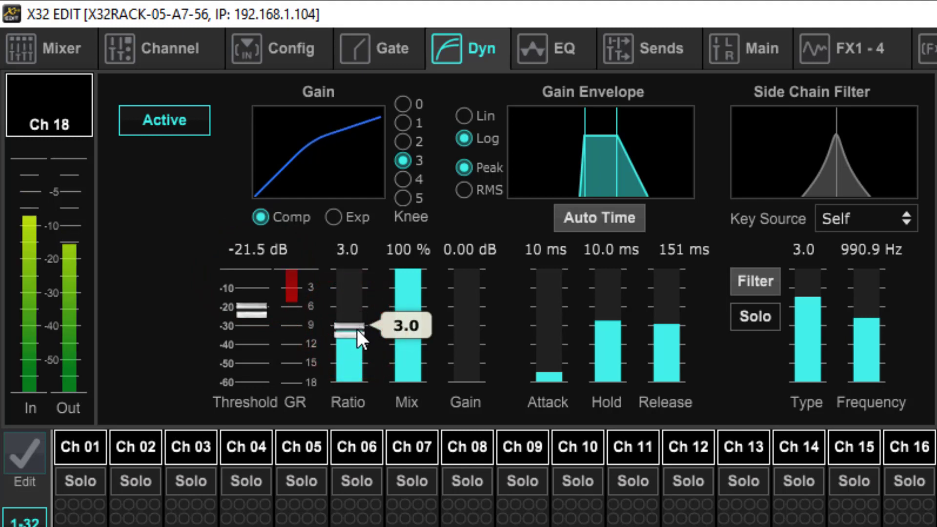
left_click_drag(476, 379, 473, 315)
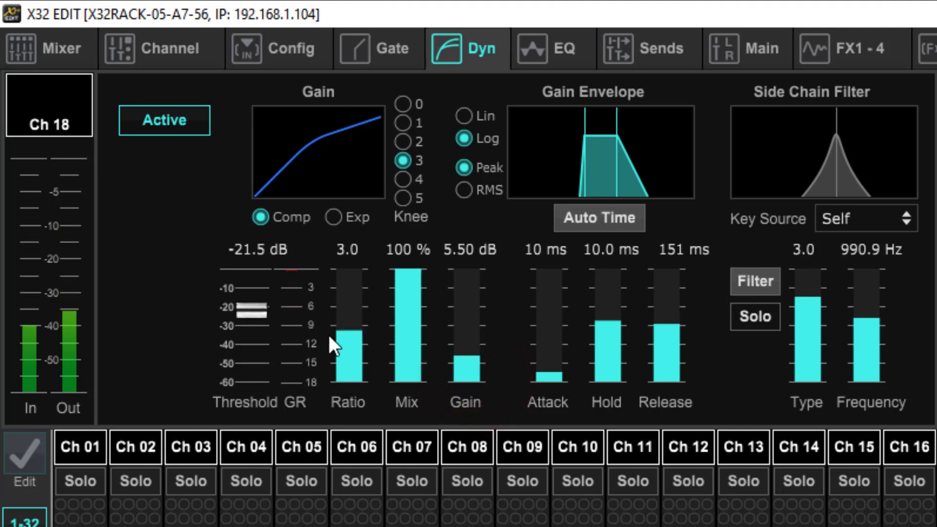
Step: Raise the compressor's threshold to -14.5 dB and reduce its makeup gain to 4.50 dB
mouse_move(261, 312)
left_mouse_down()
mouse_move(259, 335)
mouse_move(265, 297)
left_mouse_up()
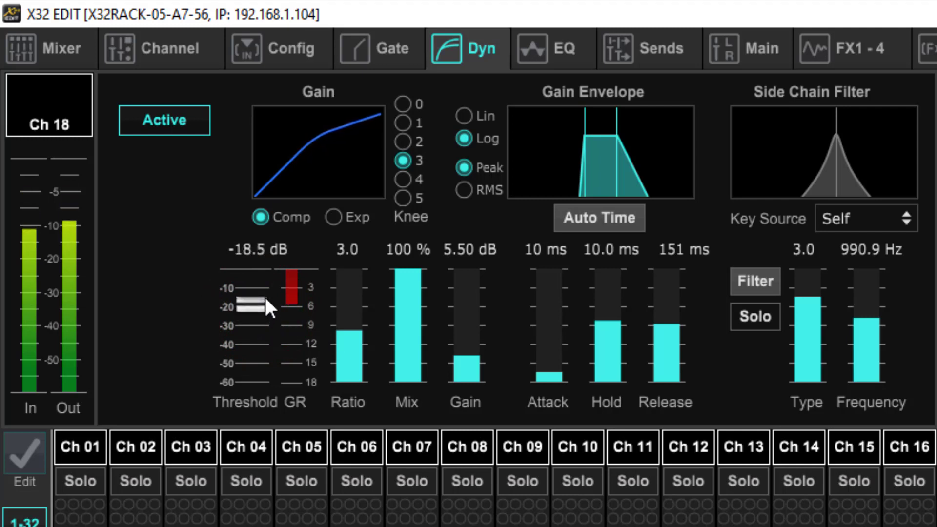
left_click_drag(265, 295, 268, 276)
mouse_move(349, 311)
left_click_drag(465, 356, 466, 371)
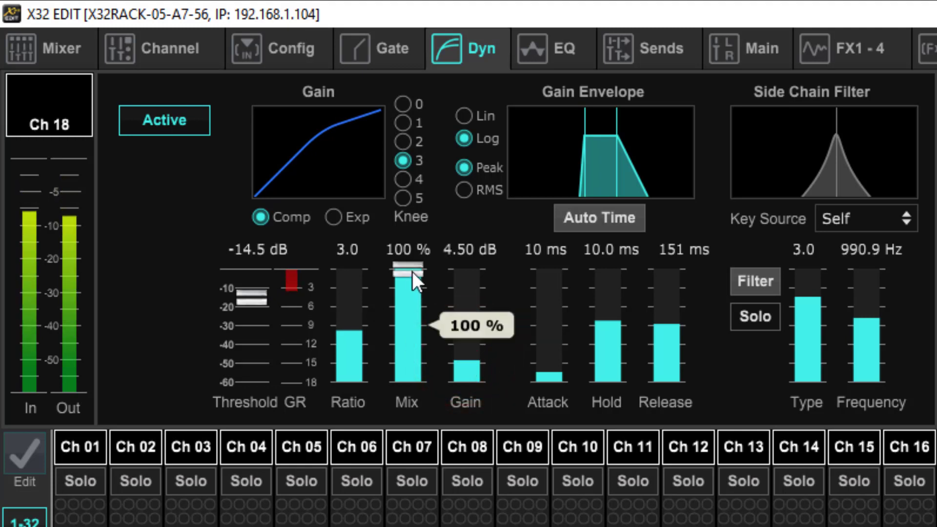
Step: Set the compressor's envelope to 7 ms attack, 39.9 ms hold and 83 ms release
mouse_move(562, 322)
mouse_move(547, 365)
left_mouse_down()
mouse_move(552, 342)
mouse_move(550, 387)
mouse_move(555, 377)
left_mouse_up()
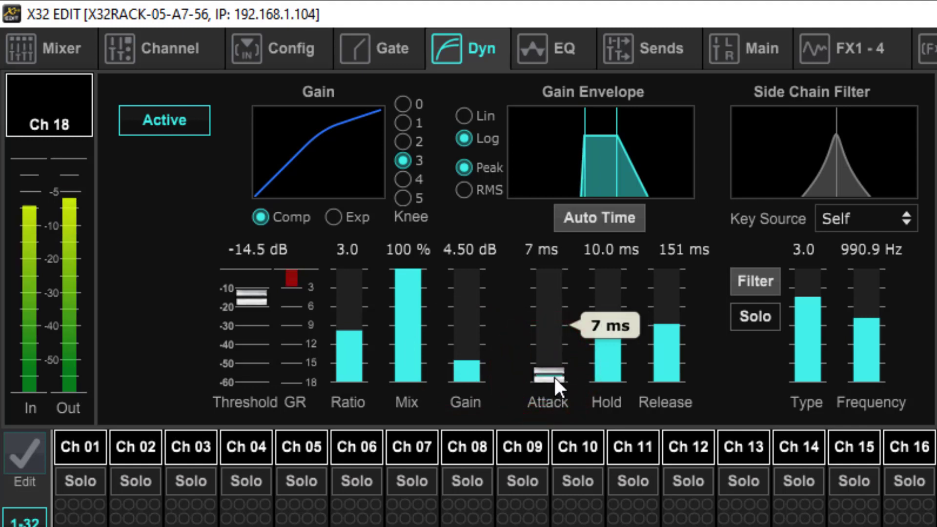
left_click(658, 330)
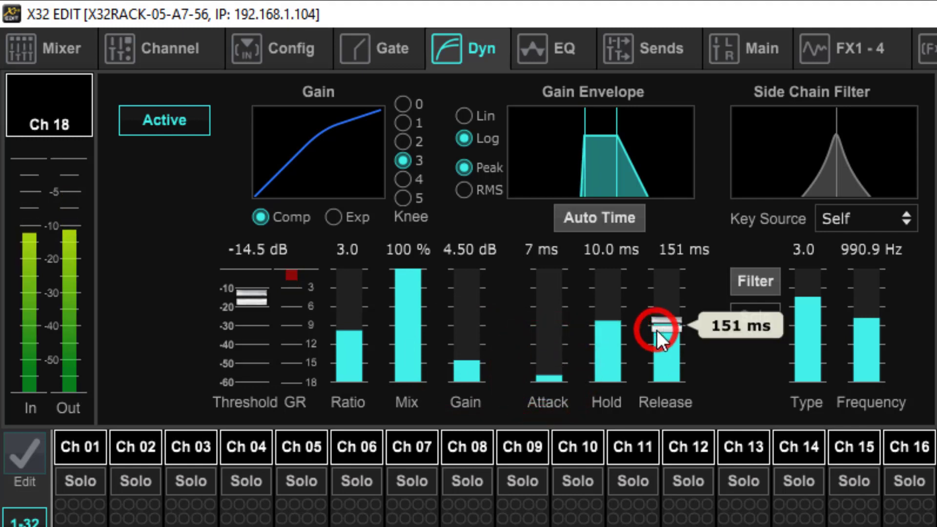
left_click_drag(657, 330, 660, 356)
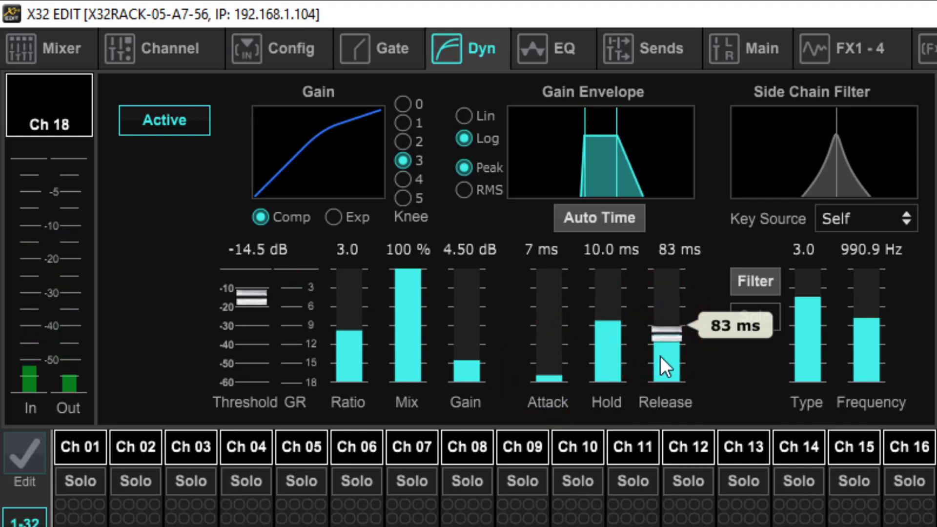
mouse_move(616, 333)
left_click_drag(611, 324, 613, 292)
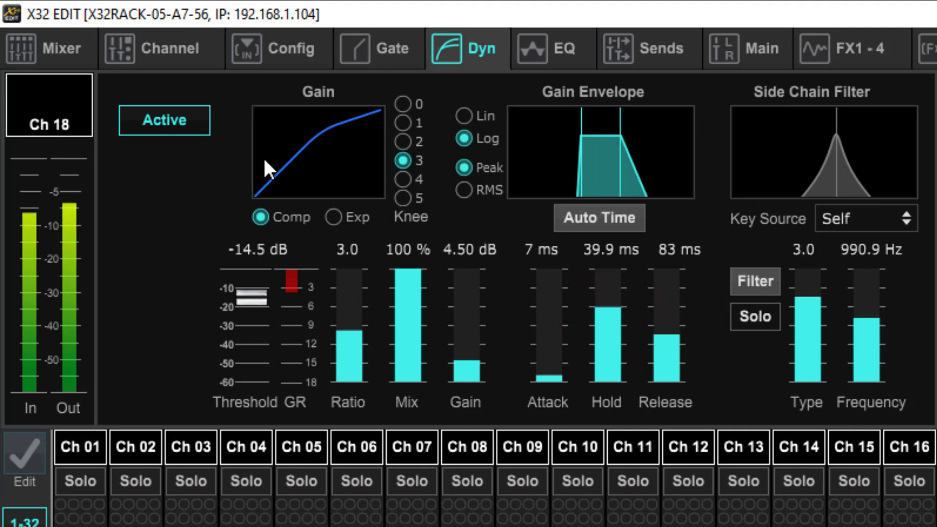
Step: Bypass and re-enable channel 18's compressor twice to compare the vocal with and without compression
left_click(174, 116)
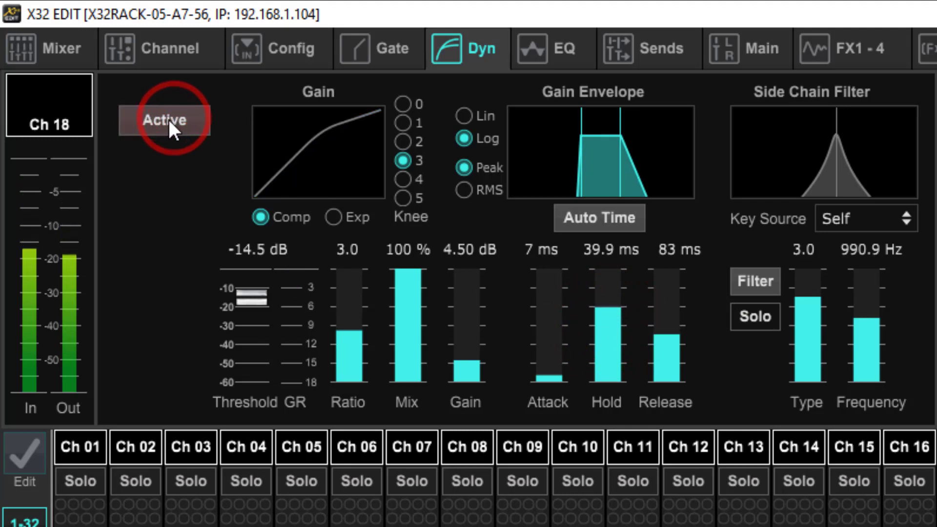
left_click(170, 123)
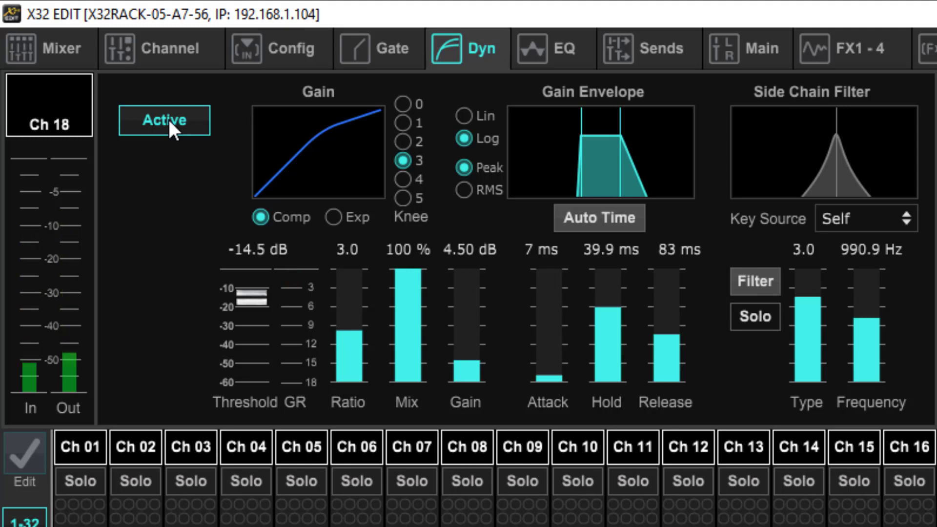
left_click(170, 123)
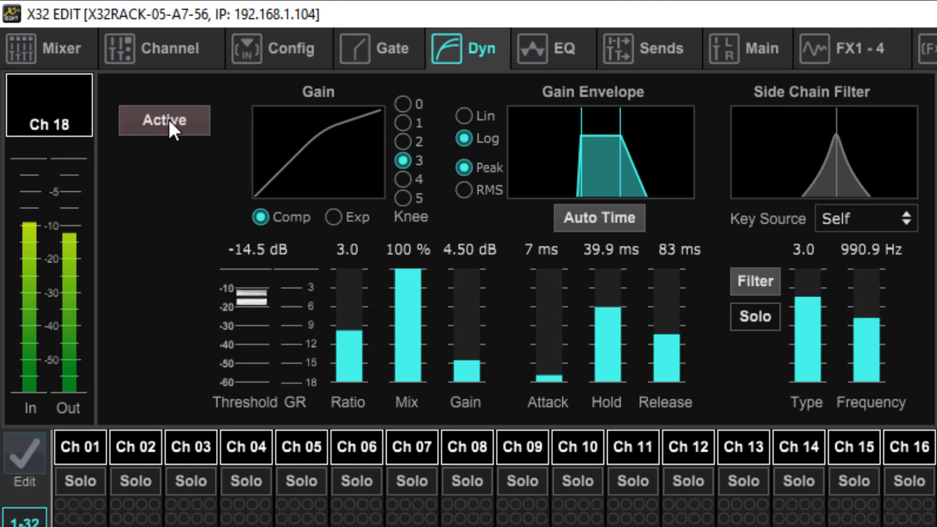
left_click(169, 123)
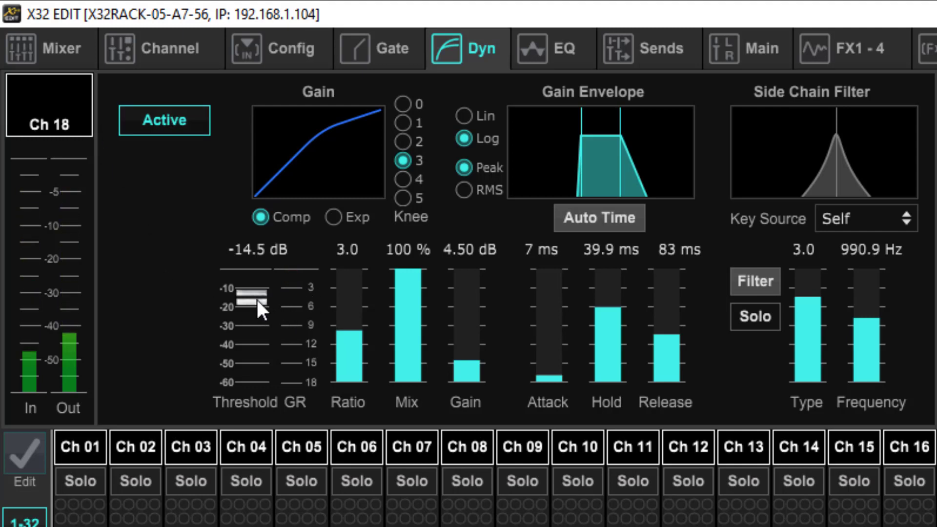
Step: Soften channel 18's compression with a -15.5 dB threshold, a 1.5 ratio and 3.00 dB makeup gain
left_click_drag(245, 294, 243, 349)
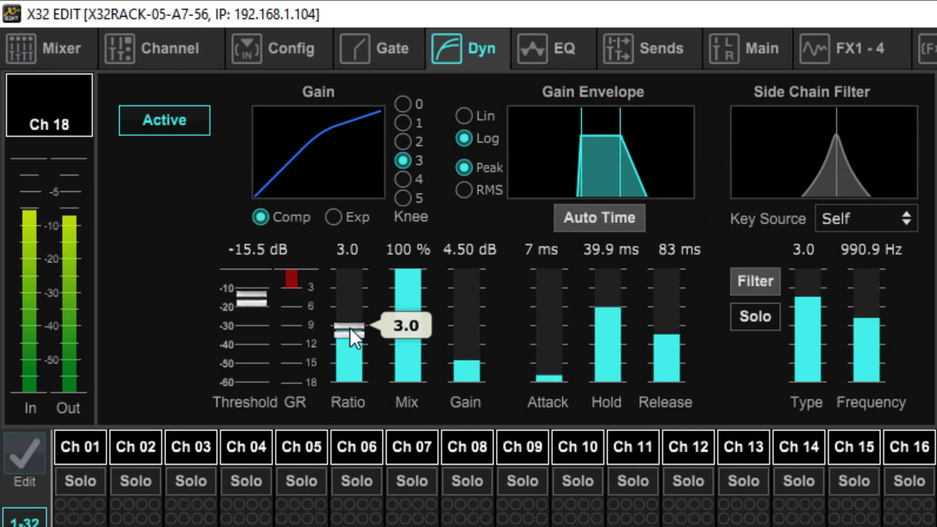
left_click_drag(350, 328, 340, 388)
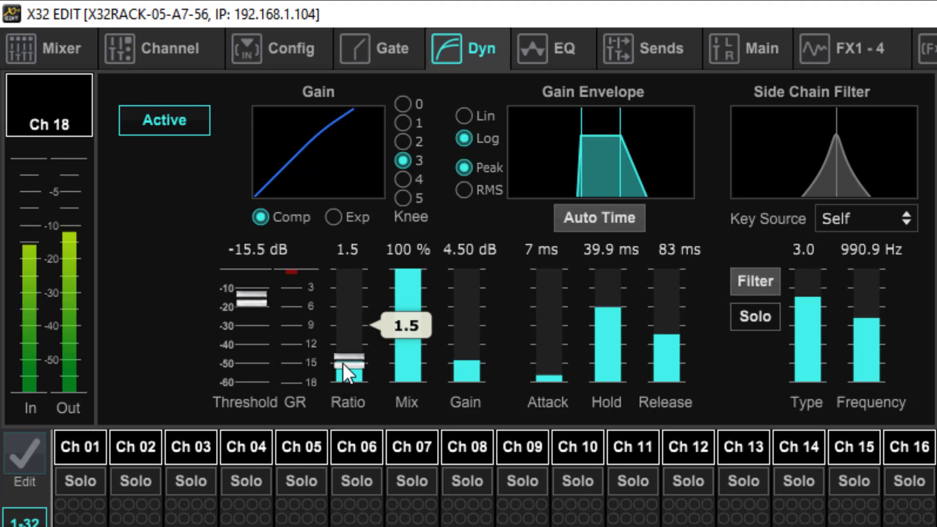
mouse_move(469, 364)
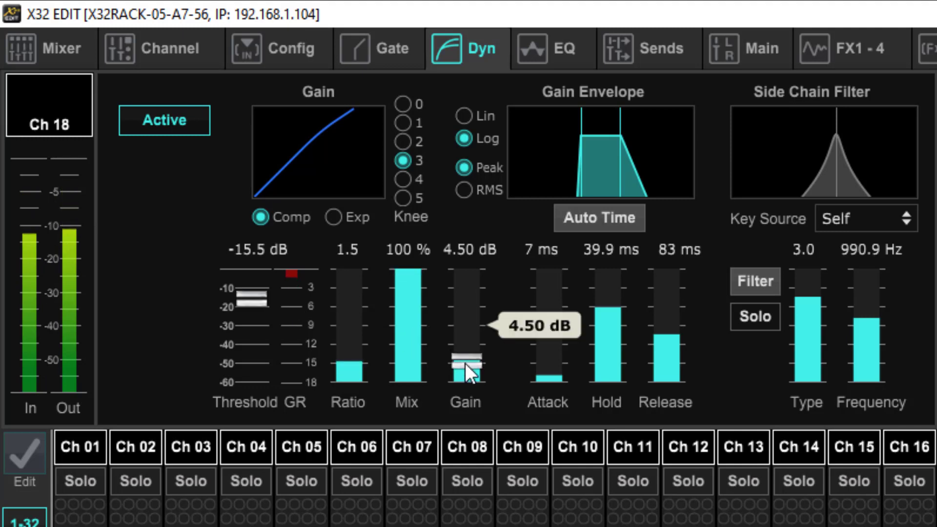
left_click_drag(465, 363, 466, 382)
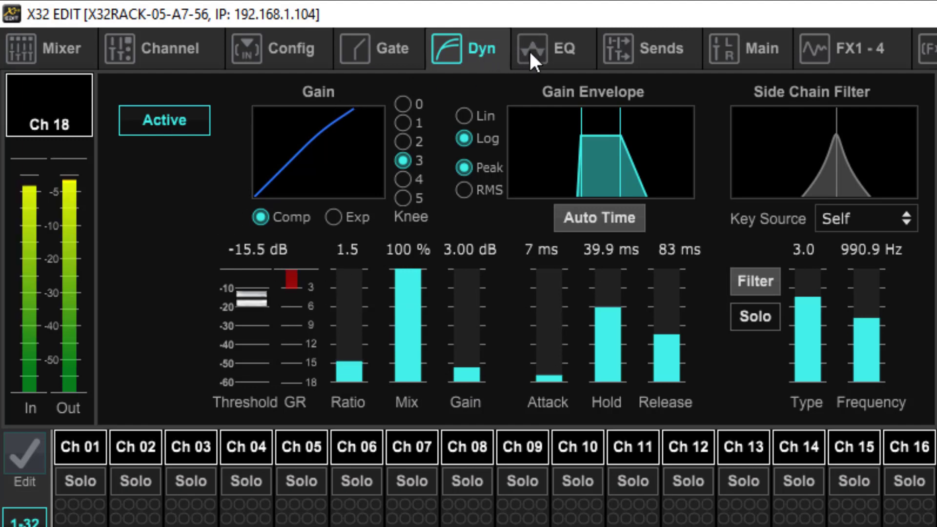
Step: Activate channel 18's gate and set its threshold to -30.5 dB
left_click(560, 50)
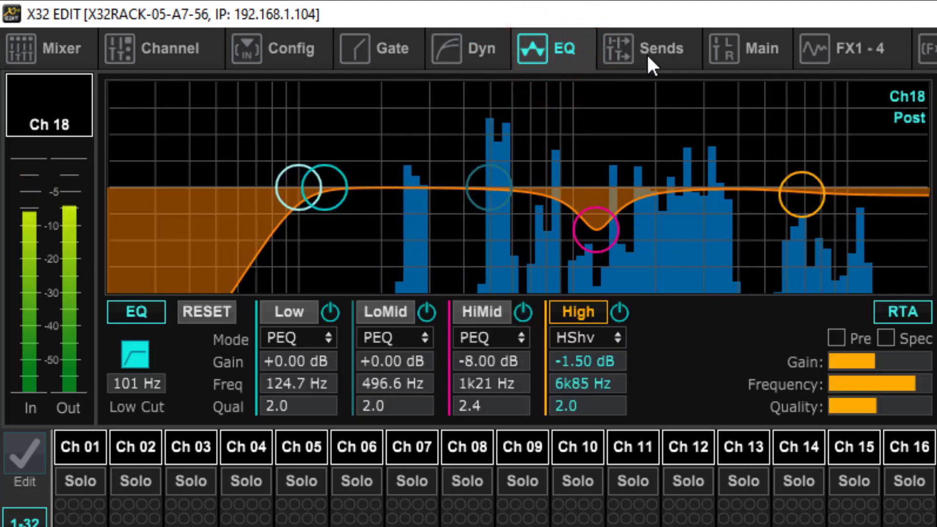
left_click(389, 49)
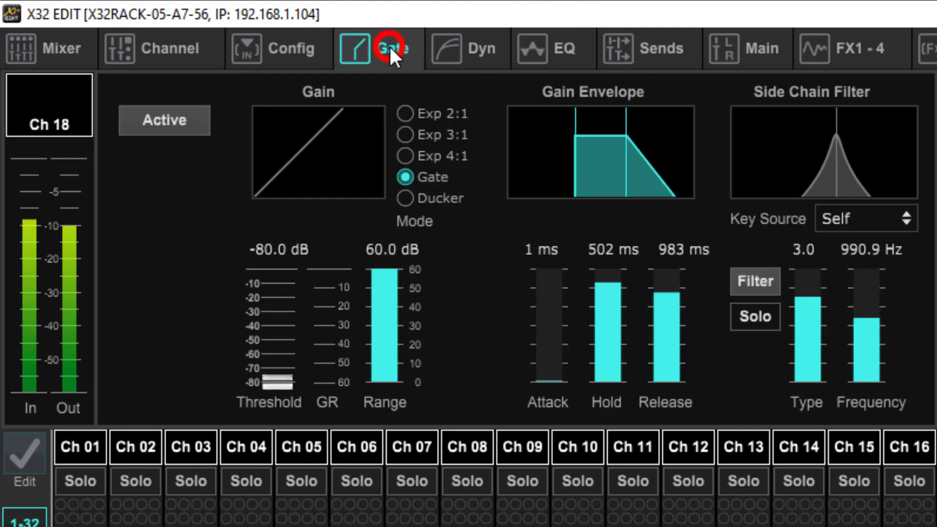
left_click(174, 120)
left_click_drag(277, 381, 329, 230)
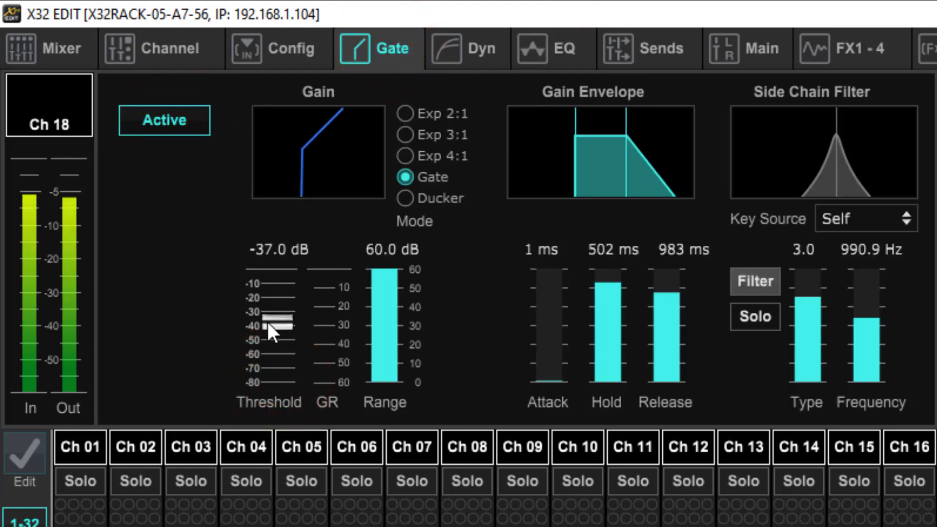
left_click_drag(268, 322, 279, 297)
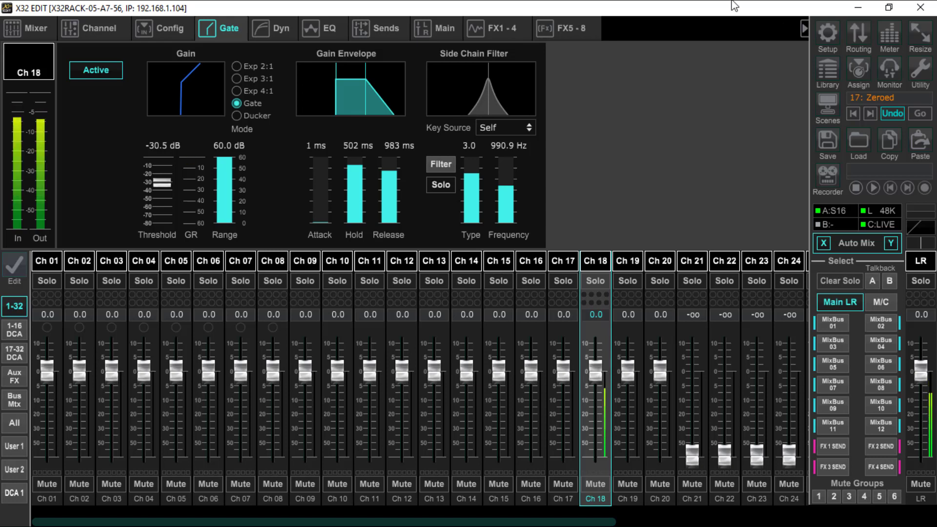
Step: Replace the Dual Graphic EQ in effects slot FX 5 with the Stereo Enhancer
left_click(330, 30)
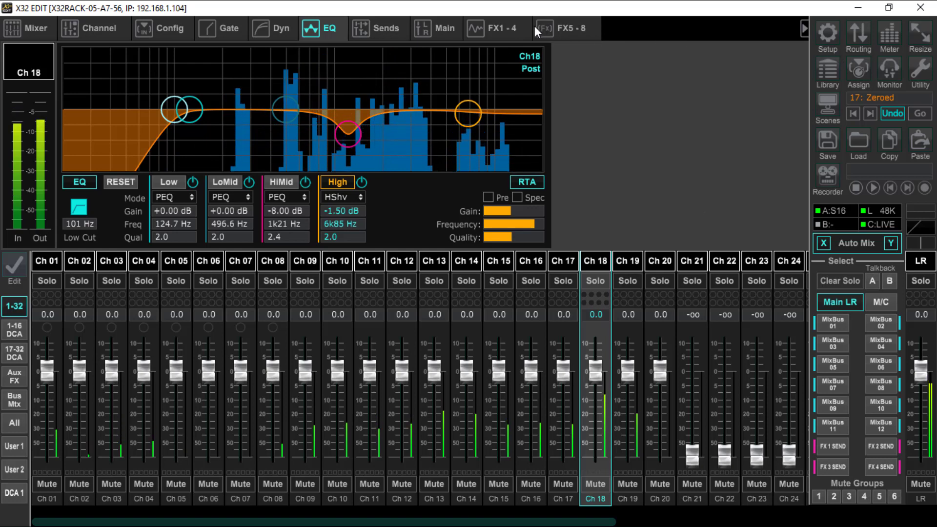
left_click(494, 29)
left_click(572, 28)
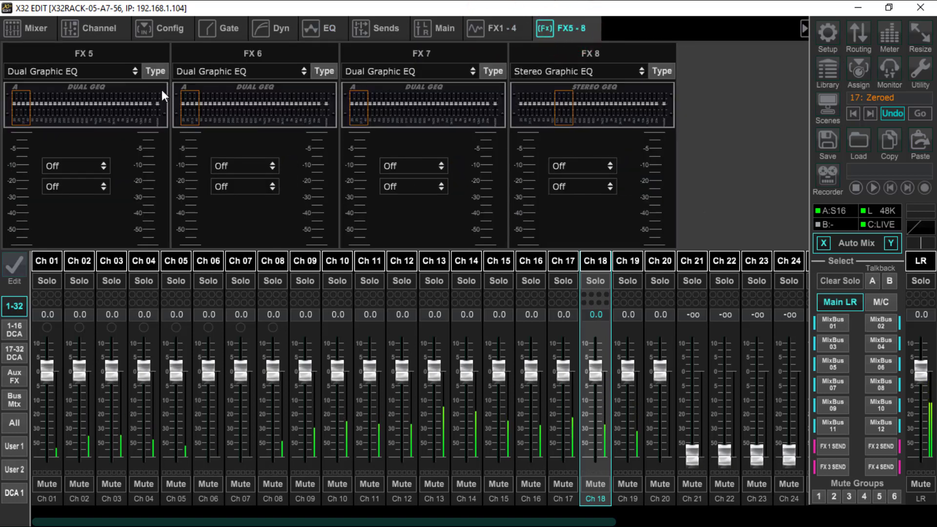
left_click(159, 72)
scroll(292, 257, "down", 5)
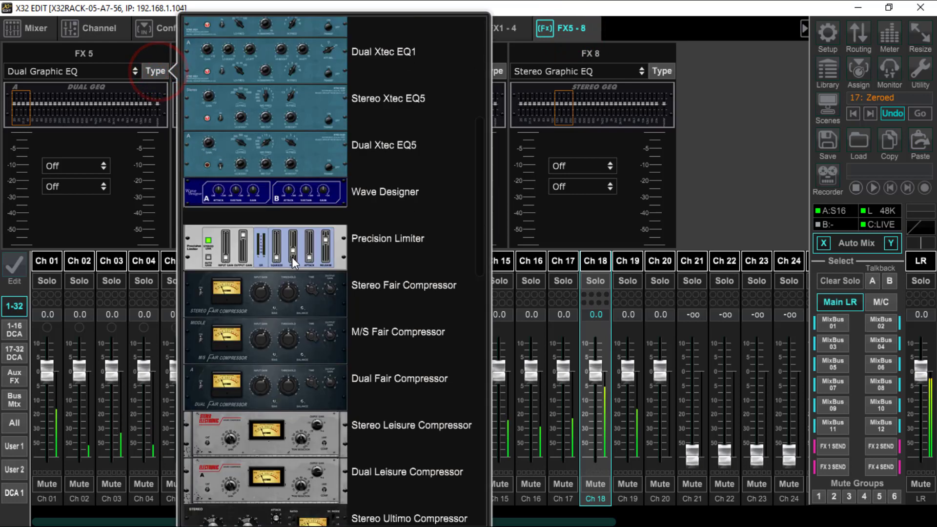
scroll(370, 292, "down", 5)
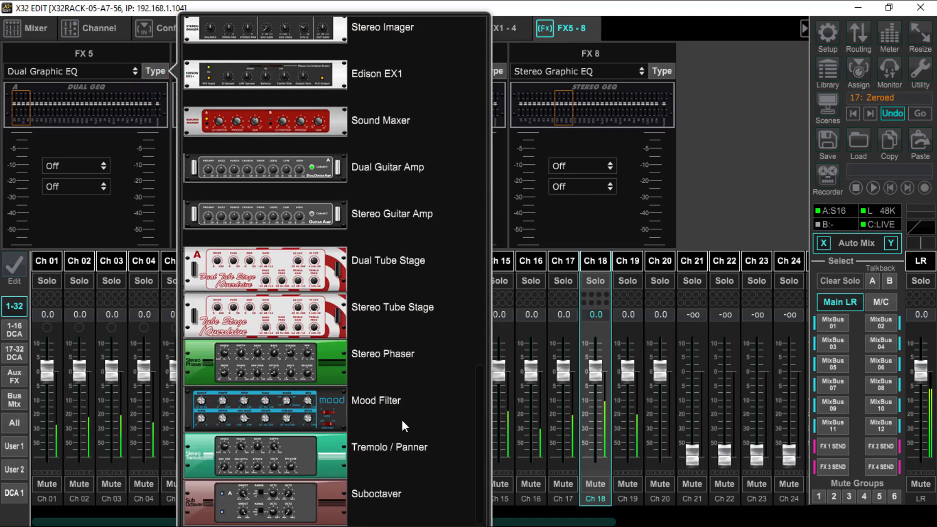
scroll(410, 360, "up", 3)
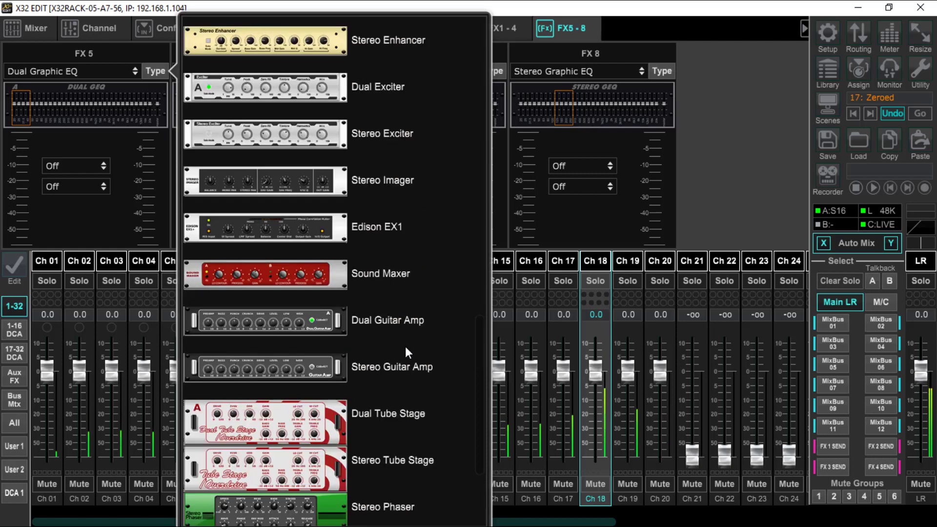
scroll(403, 324, "up", 3)
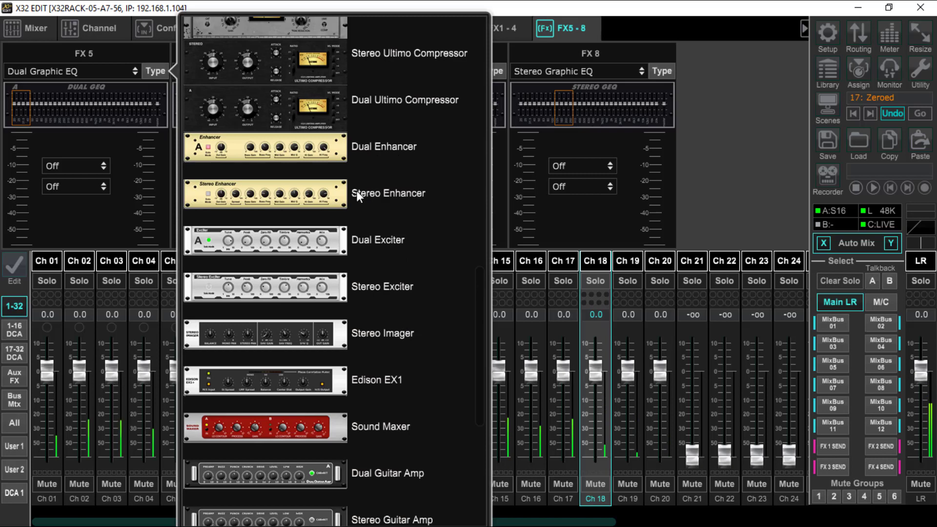
double_click(331, 198)
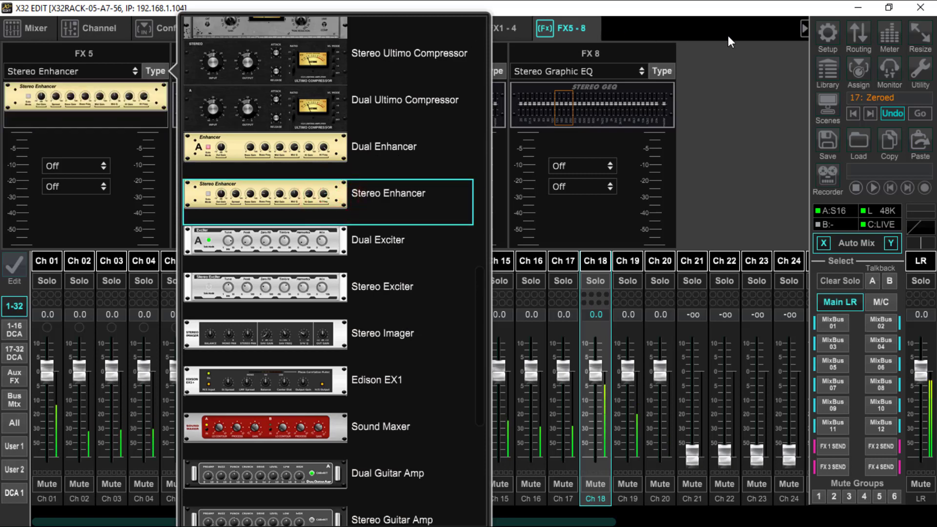
left_click(728, 35)
Step: Insert the FX 5 Stereo Enhancer on Main LR, switch the insert on and open the enhancer's controls
left_click(99, 166)
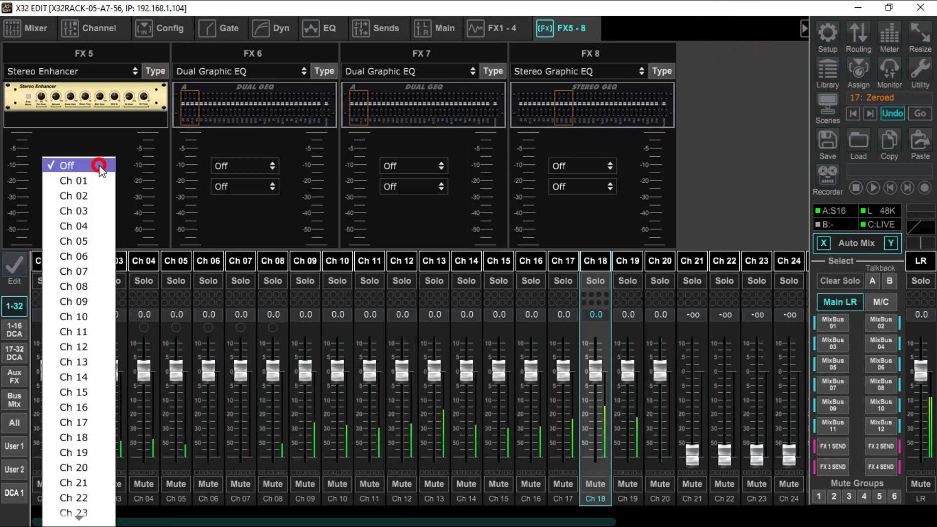
scroll(78, 298, "down", 8)
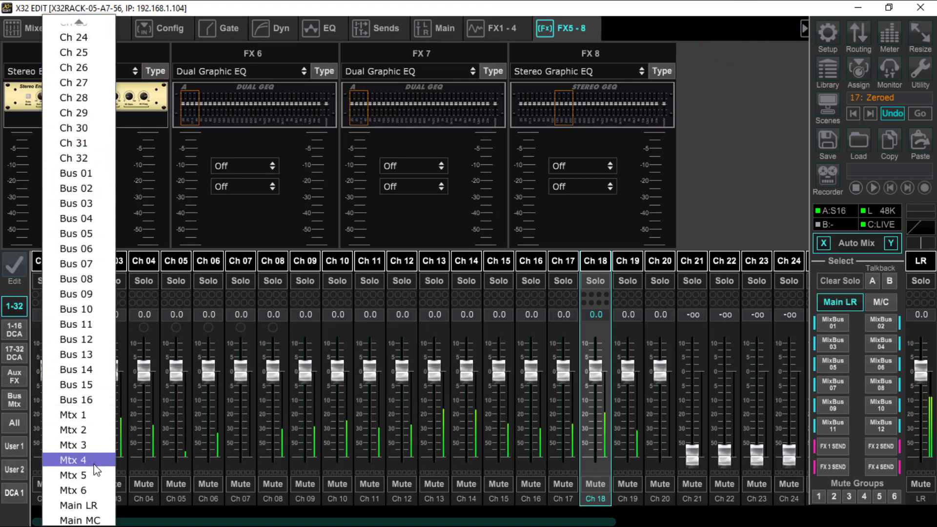
left_click(77, 505)
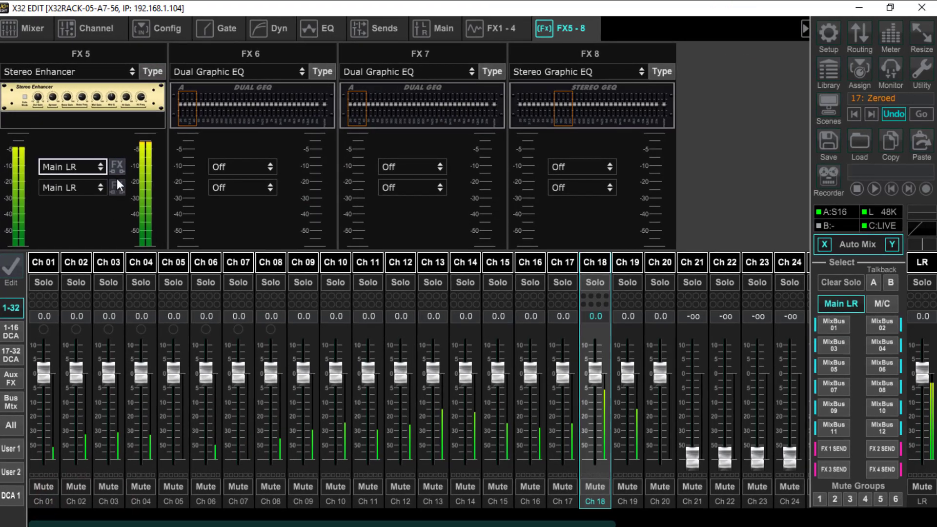
left_click(117, 169)
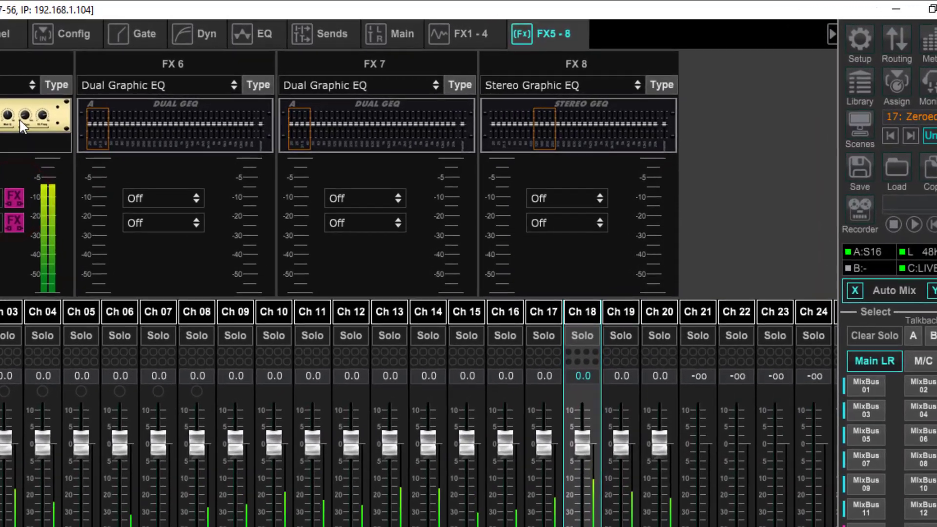
left_click(128, 102)
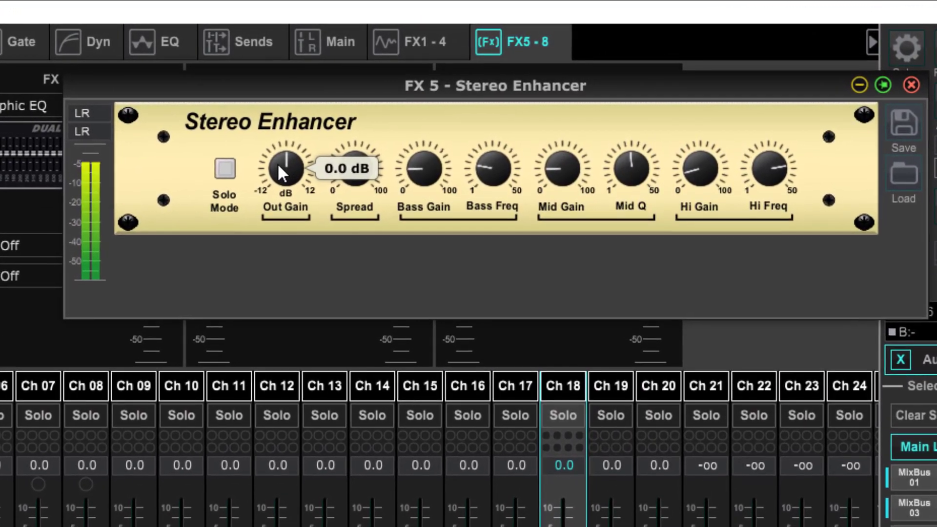
Step: Lower the Stereo Enhancer's output gain to about halfway below 0 dB and raise its spread to about mid-scale
left_click(325, 143)
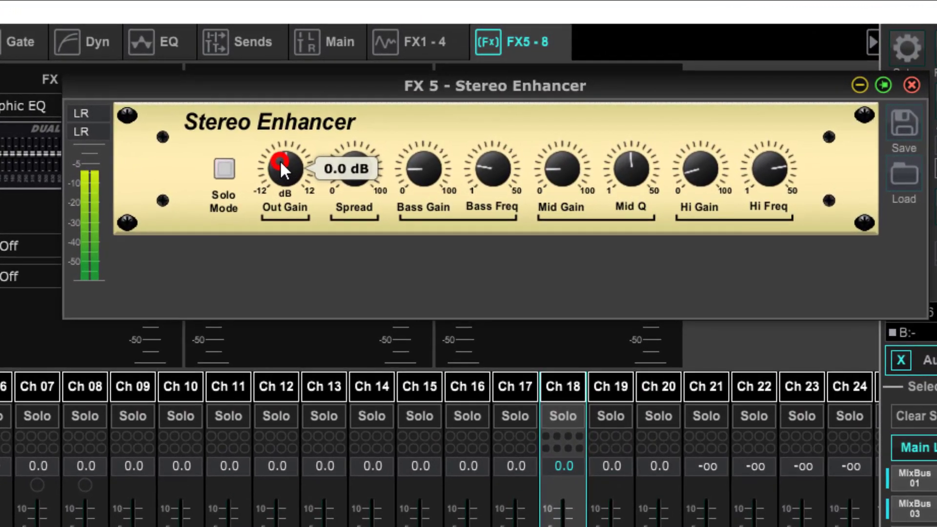
left_click_drag(280, 161, 265, 204)
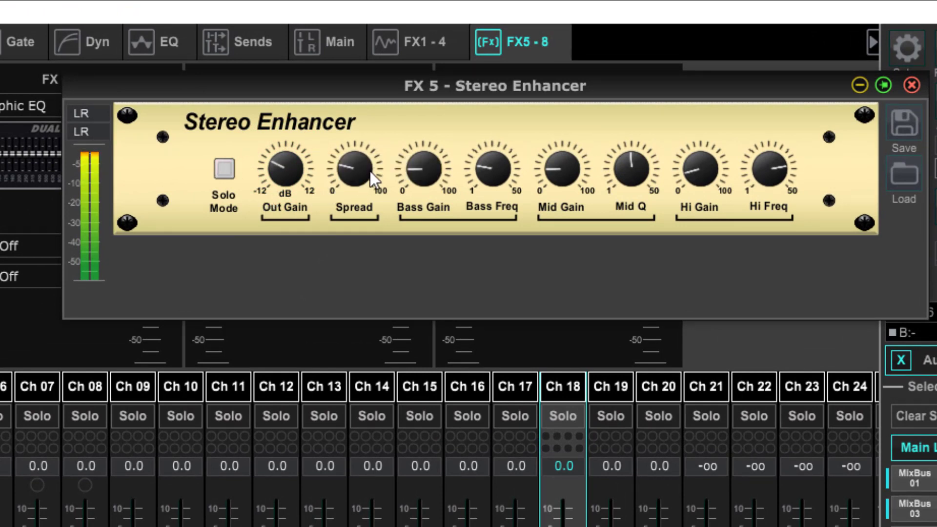
left_click_drag(370, 171, 438, 67)
mouse_move(439, 69)
left_mouse_down()
mouse_move(458, 5)
mouse_move(423, 77)
left_mouse_up()
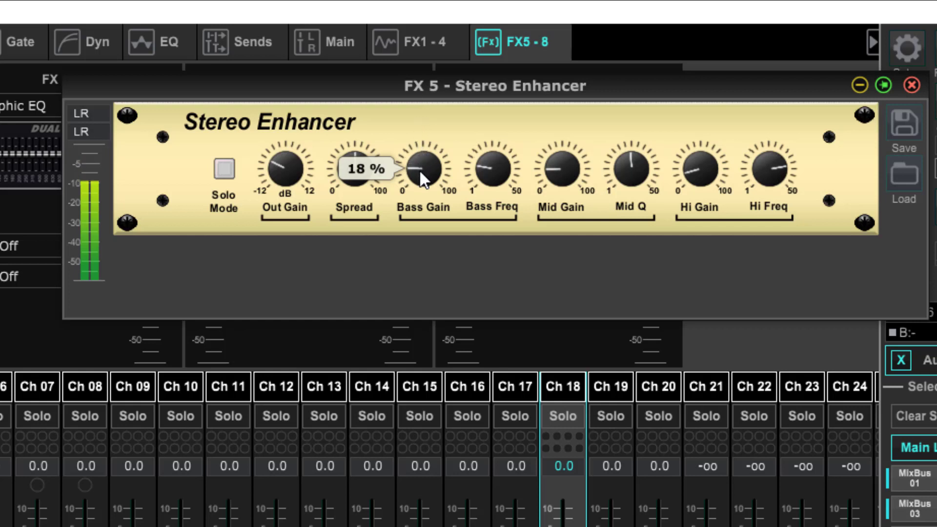
Step: Shape the enhancer's low and mid bands: slightly less bass gain, higher bass frequency, 16 % mid gain and a lower mid Q
left_click_drag(420, 169, 420, 177)
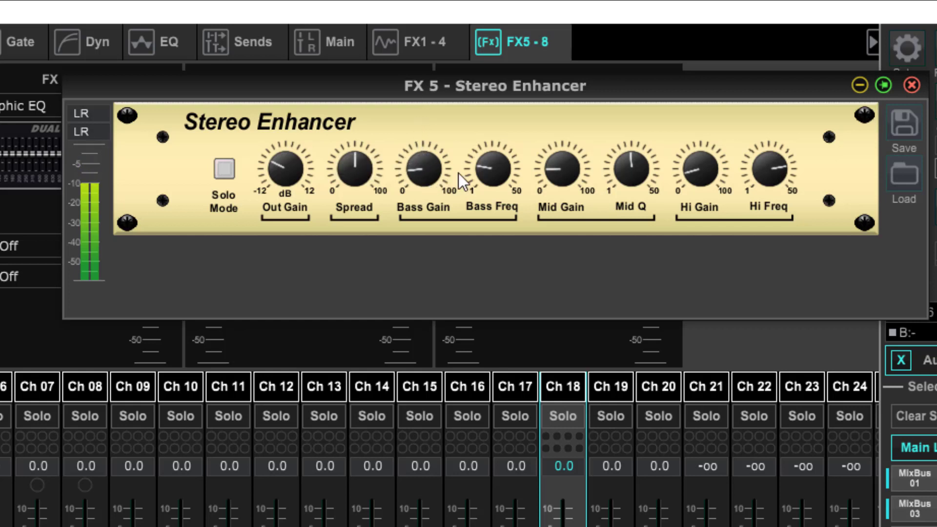
left_click_drag(486, 168, 502, 137)
left_click_drag(556, 166, 555, 164)
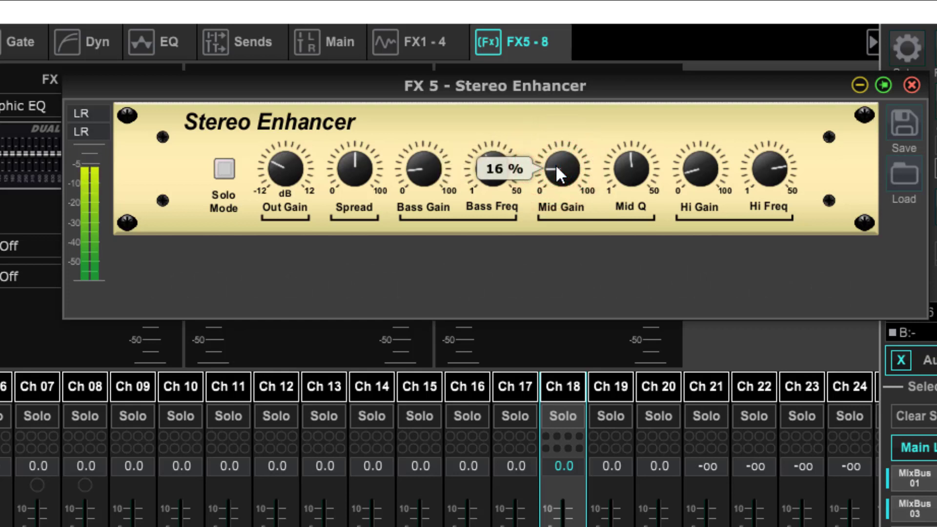
mouse_move(625, 157)
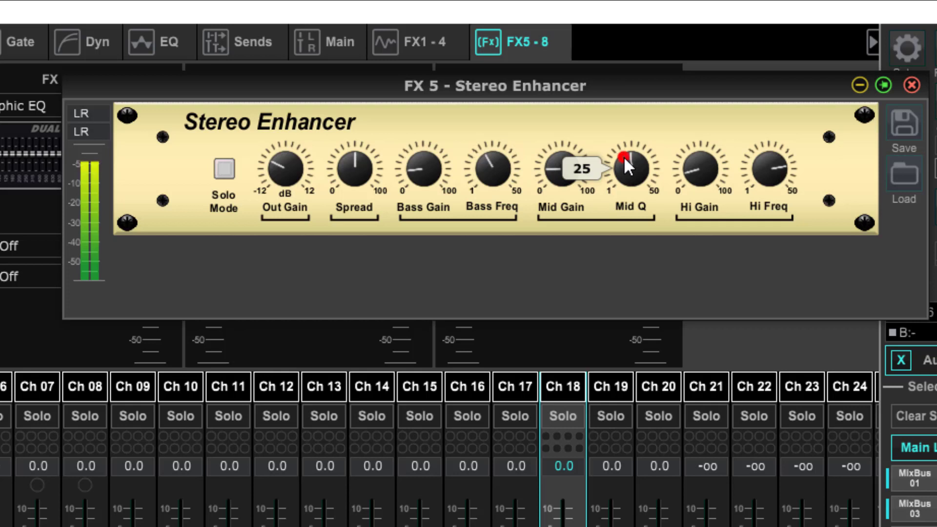
left_click_drag(624, 156, 619, 178)
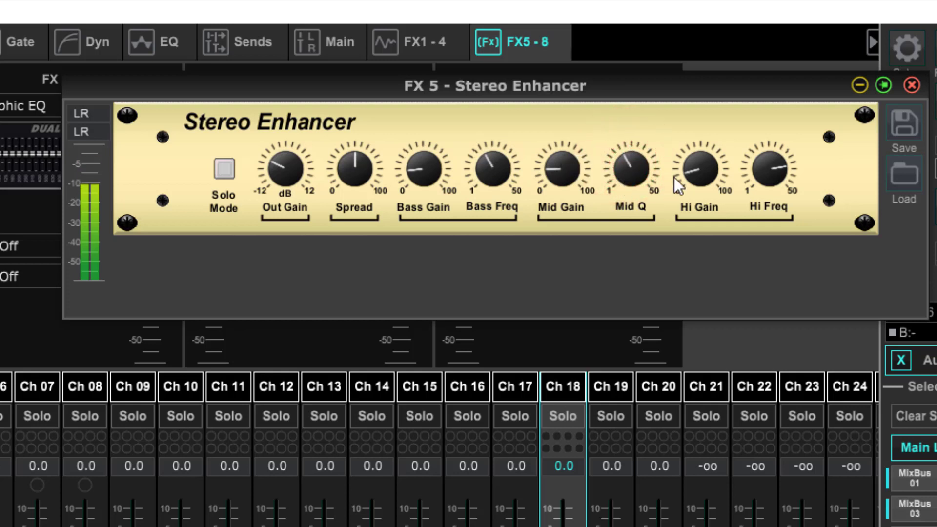
Step: Set the enhancer's high gain to 16 % and raise its high frequency slightly
left_click_drag(692, 171, 693, 162)
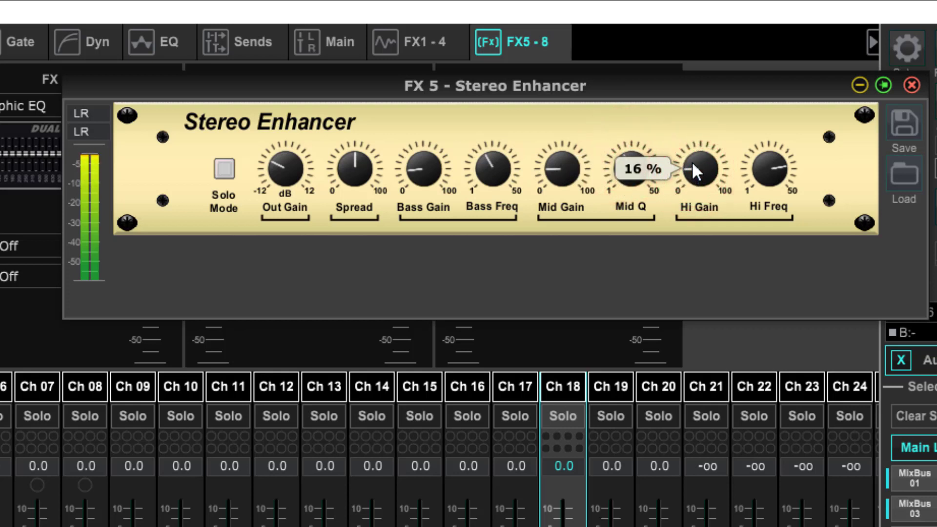
mouse_move(763, 159)
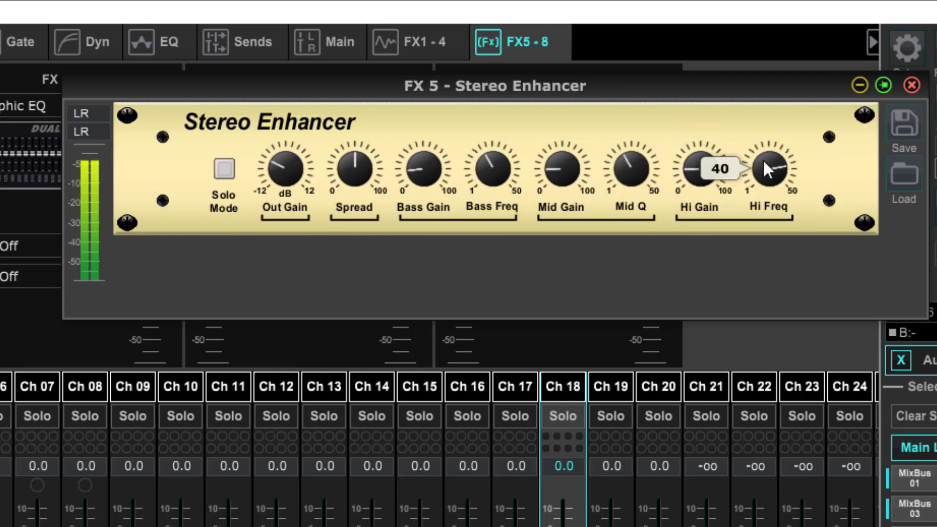
left_click_drag(766, 159, 766, 147)
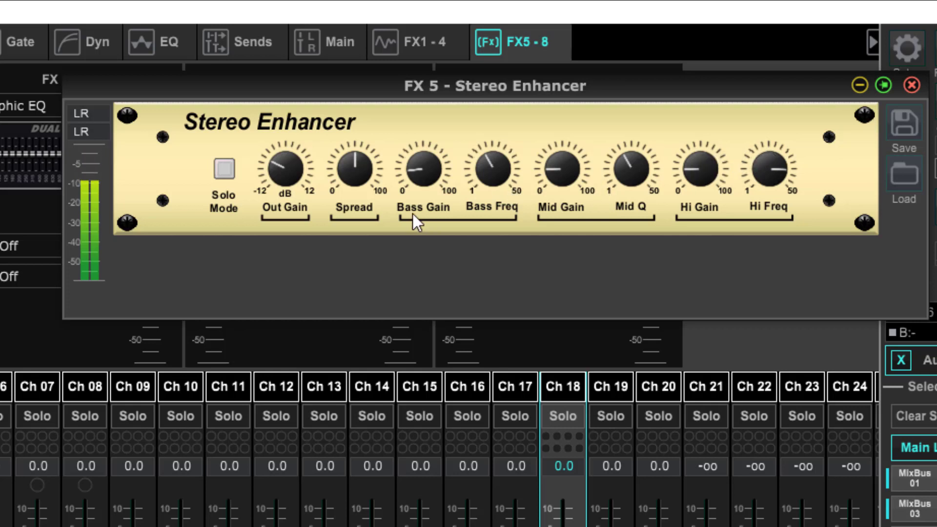
Step: Audition the enhancer's Solo Mode, switch it back off and close the enhancer's controls
left_click(224, 169)
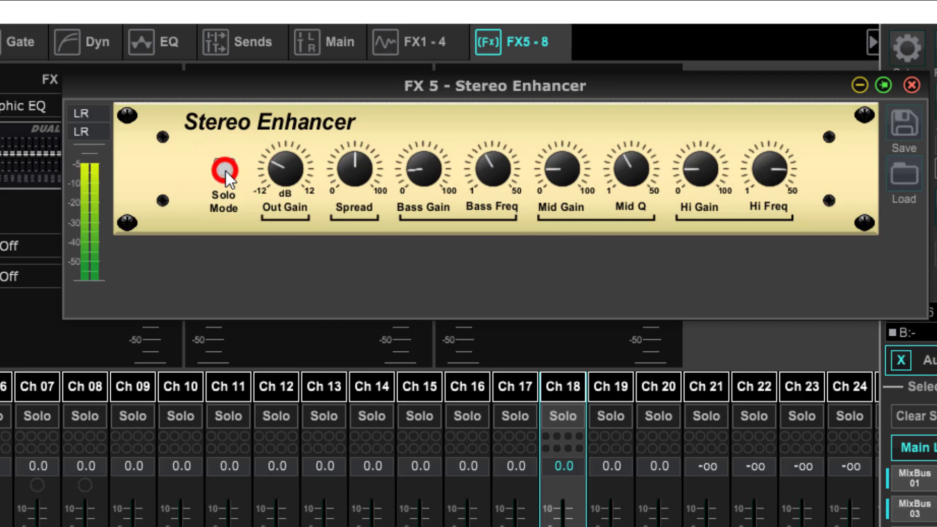
left_click(224, 169)
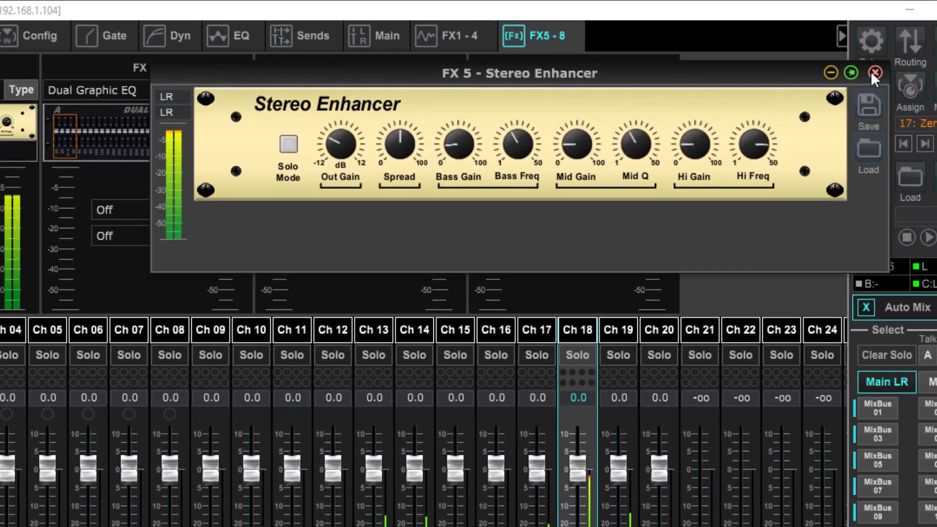
left_click(892, 78)
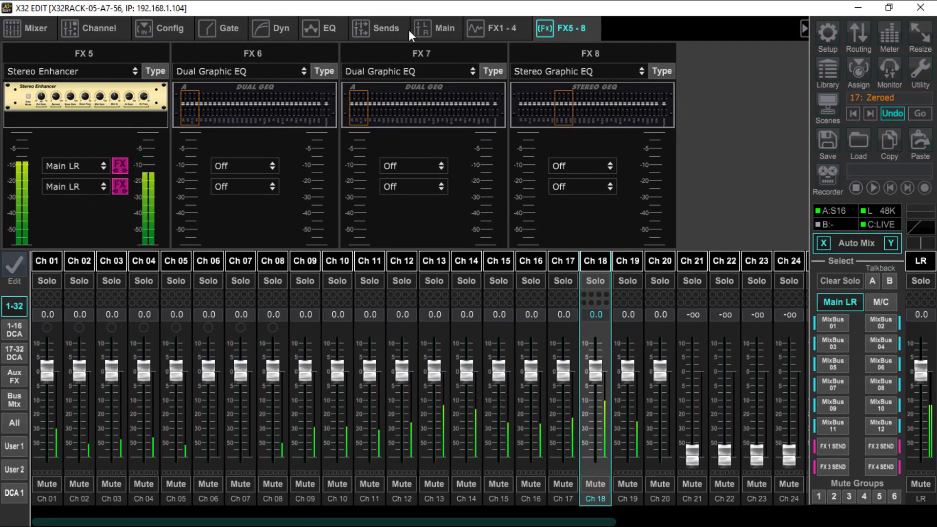
Step: Raise channel 18's send to Bus 14 (FX 2) to -17.5 dB
left_click(388, 29)
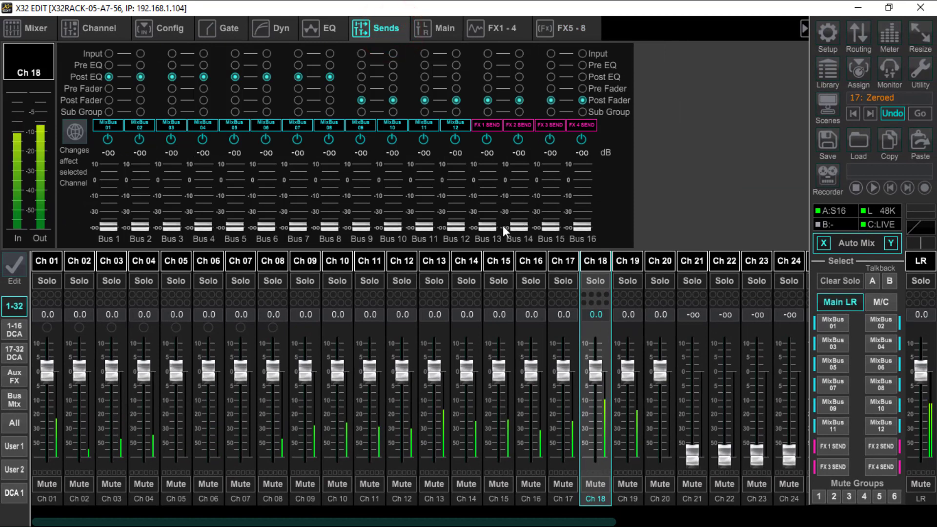
left_click_drag(513, 226, 514, 159)
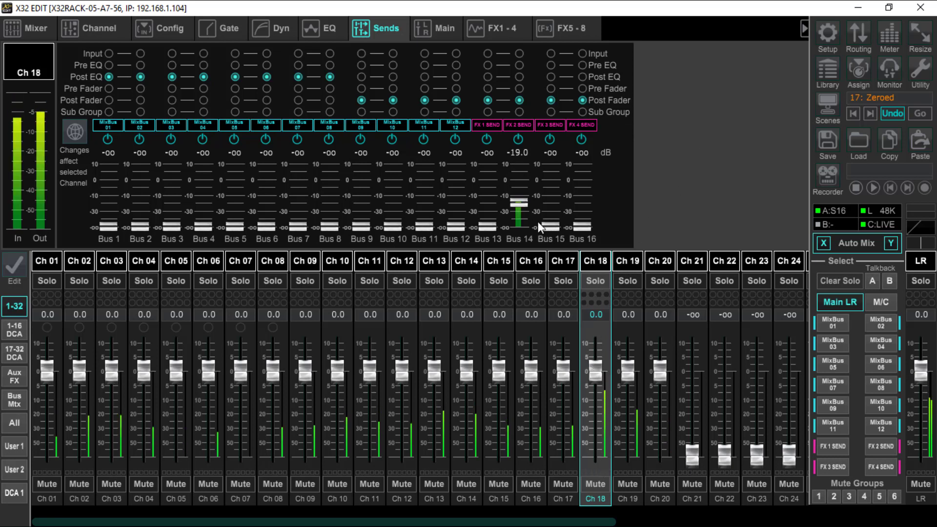
left_click_drag(521, 201, 521, 200)
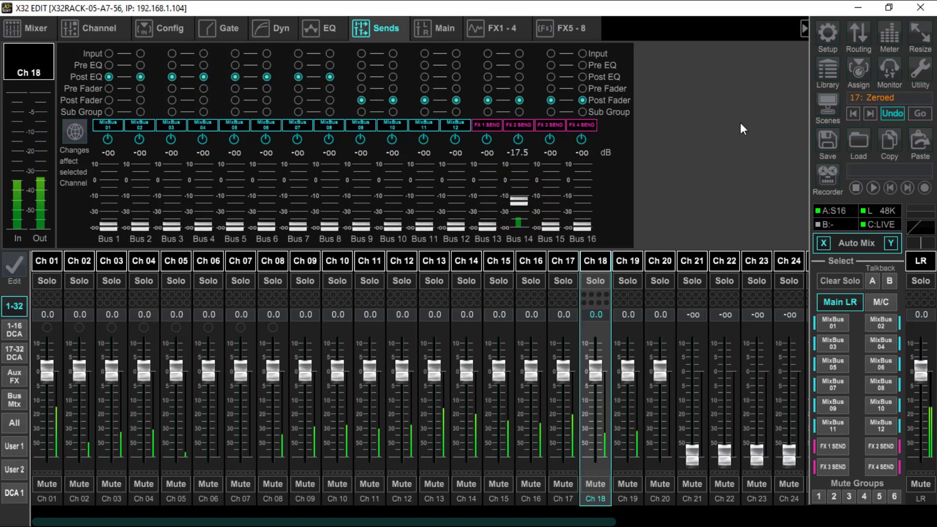
Step: Check the channel and input/output levels in the Meters window and close it
left_click(890, 43)
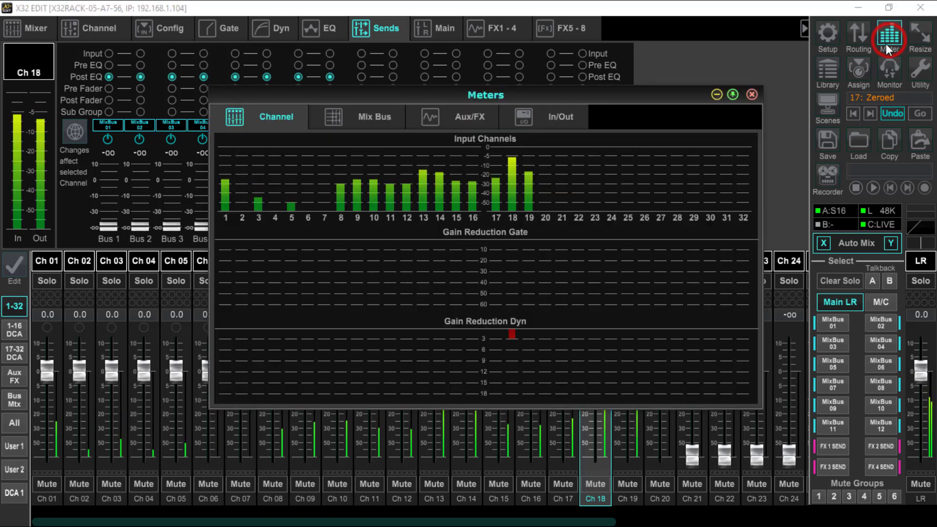
left_click(563, 115)
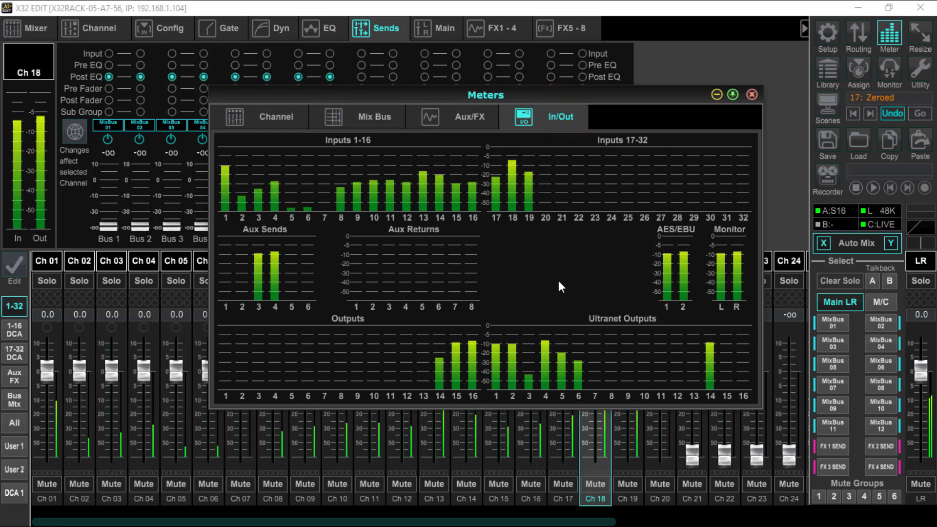
left_click(921, 370)
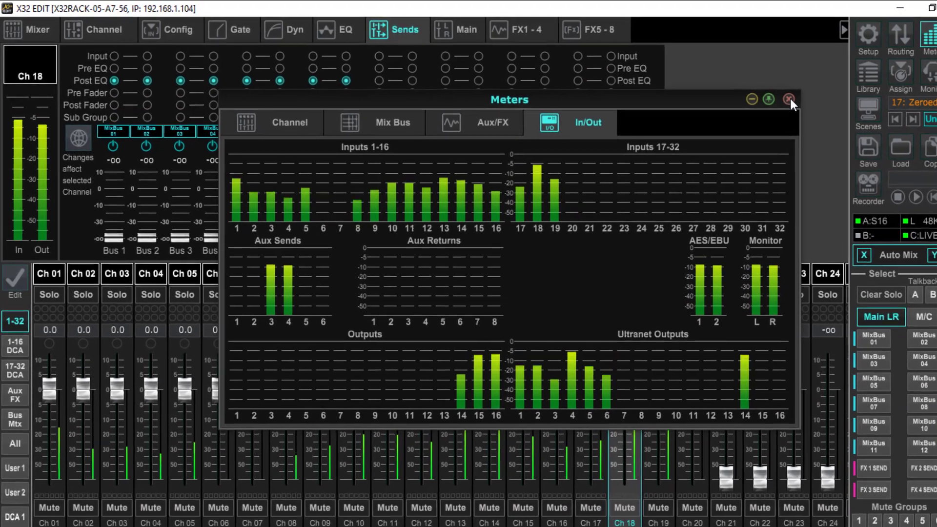
left_click(756, 94)
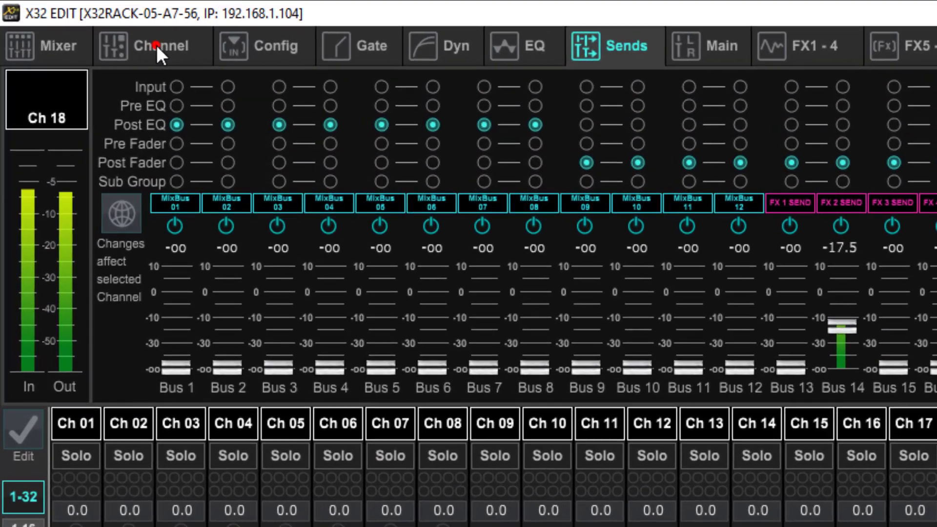
Step: Try placing channel 18's dynamics ahead of the EQ, comparing both orders, and restore the dynamics to after the EQ
left_click(142, 41)
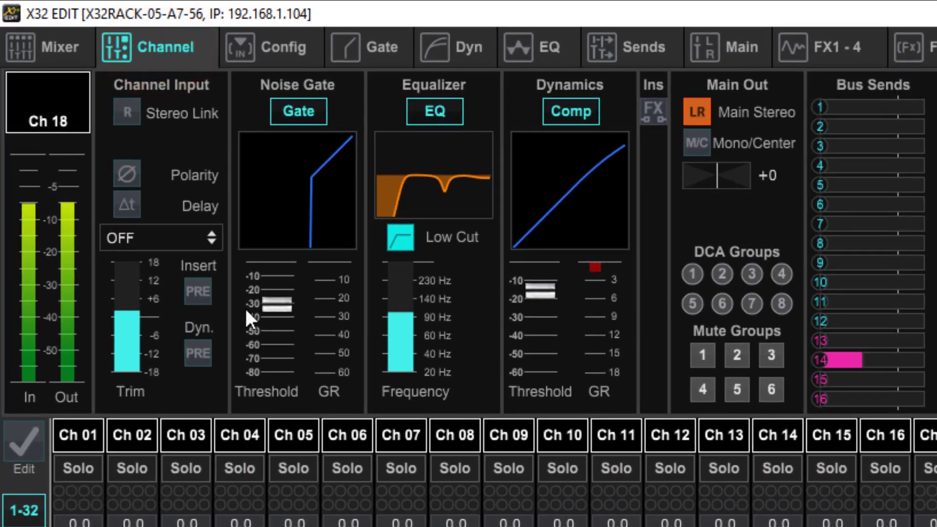
left_click(196, 355)
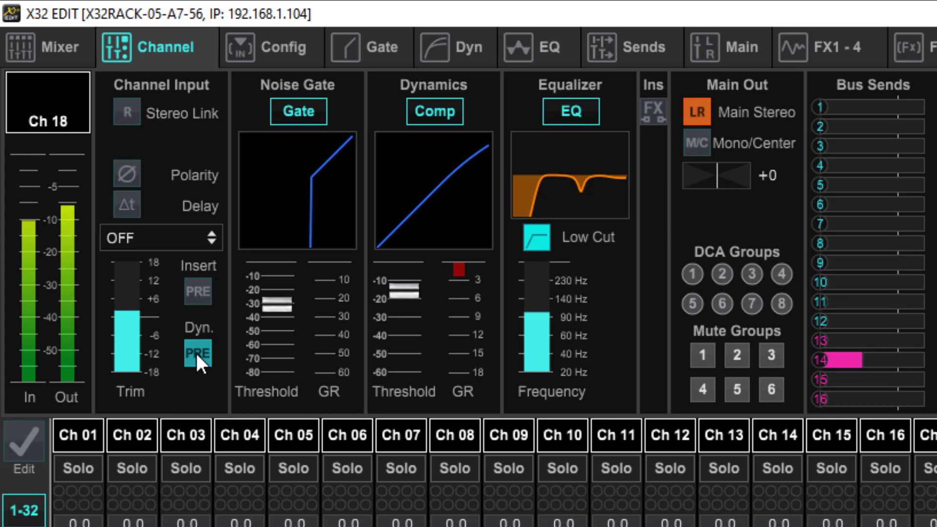
left_click(195, 353)
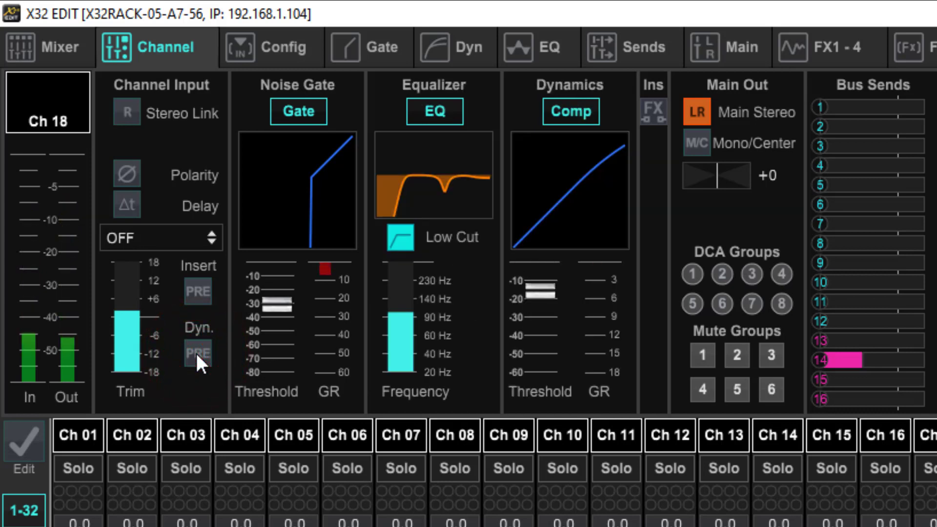
left_click(659, 108)
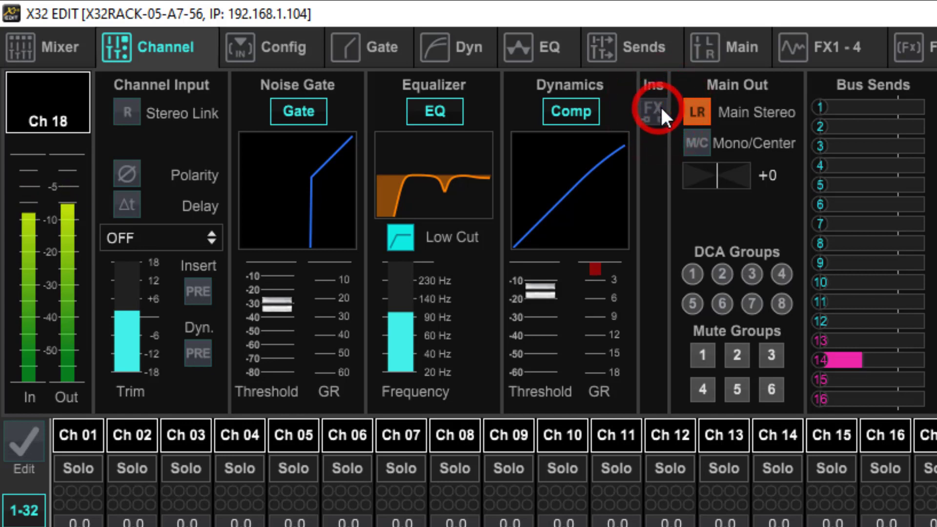
left_click(197, 352)
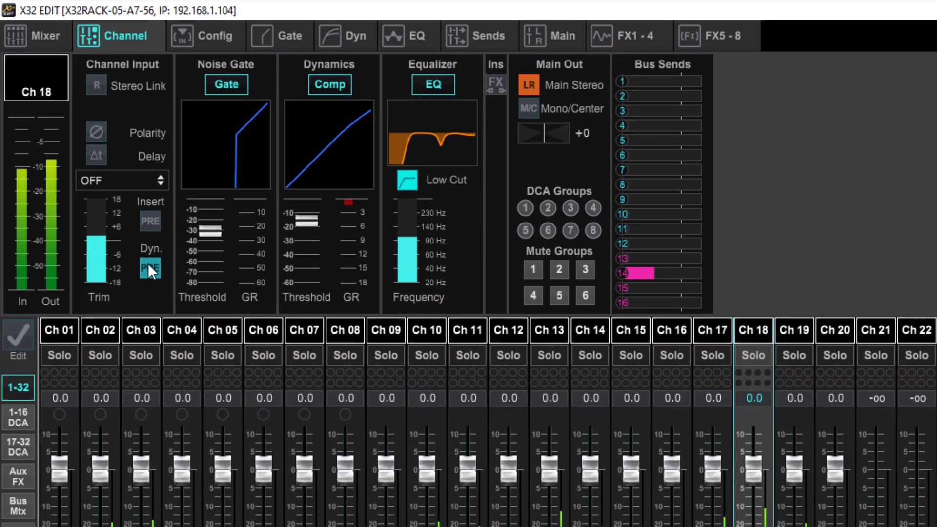
left_click(183, 329)
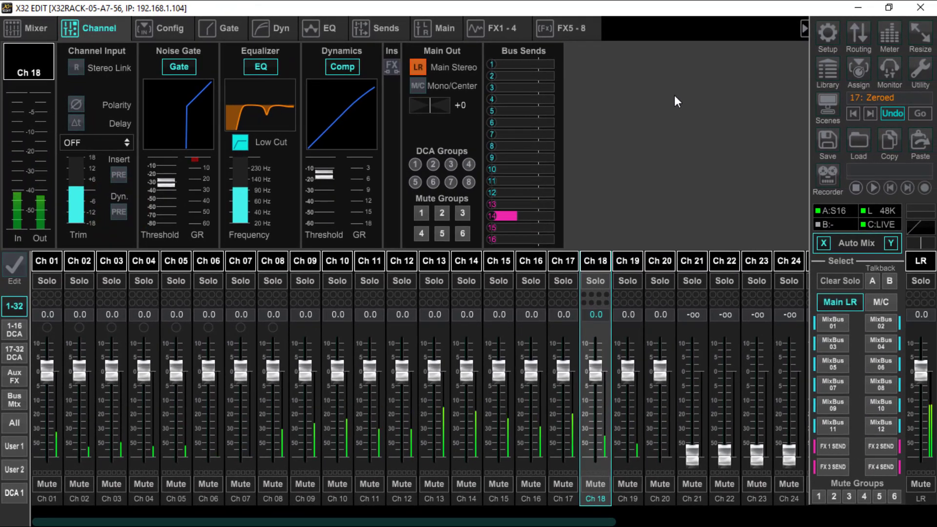
Step: Examine channel 19's processing overview and bus sends, and return to channel 18's sends
left_click(630, 259)
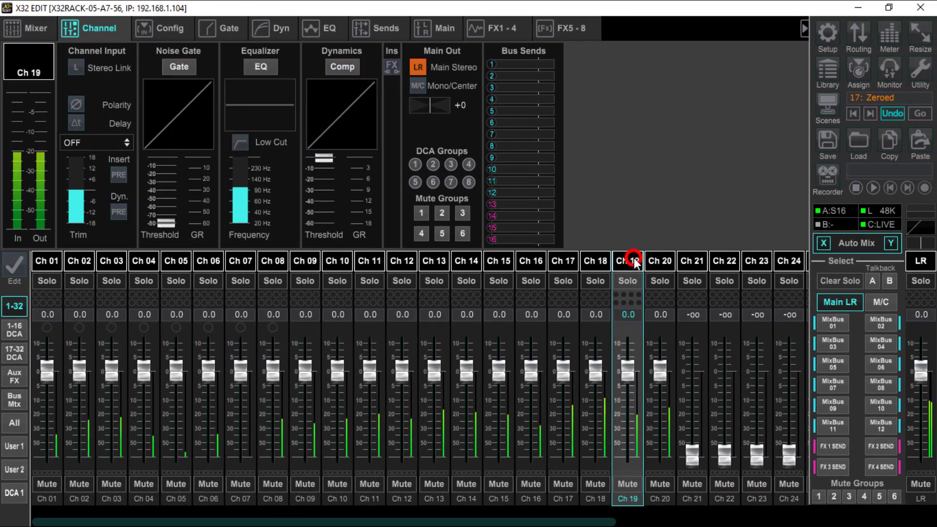
left_click(388, 29)
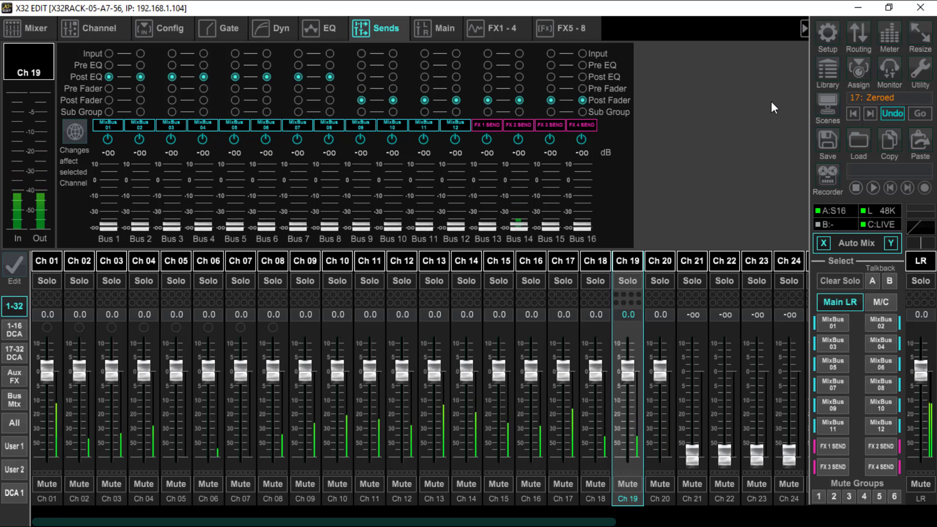
left_click(596, 261)
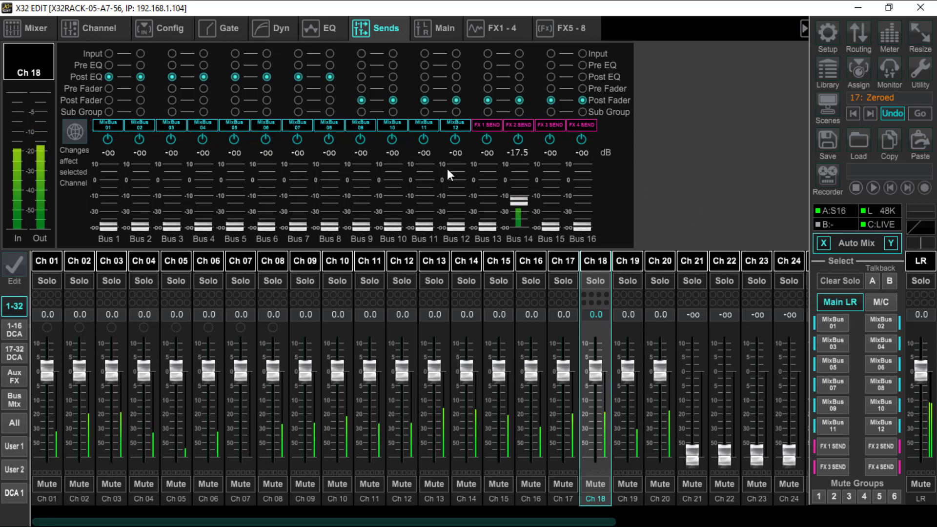
left_click(591, 261)
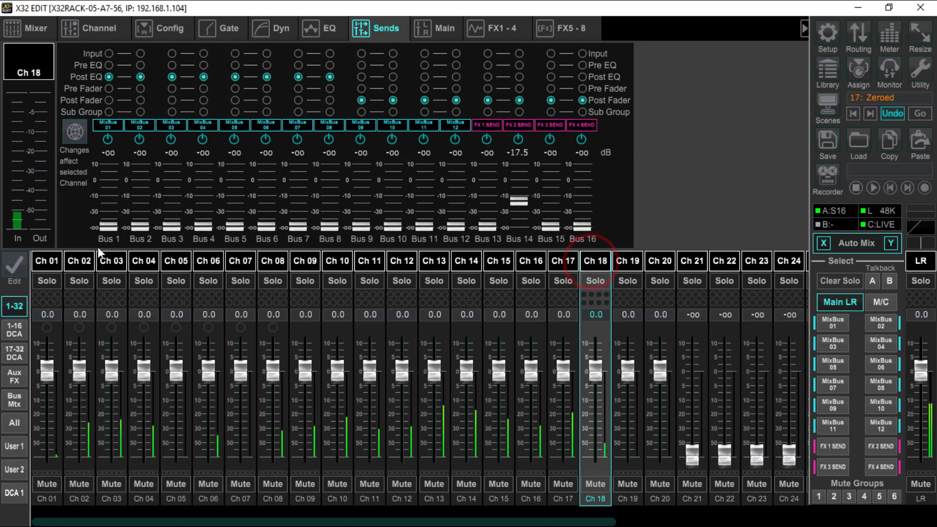
Step: Assign the FX 1 Stereo Combinator (Fx1L:CMB) as channel 18's insert and switch the insert on
left_click(104, 30)
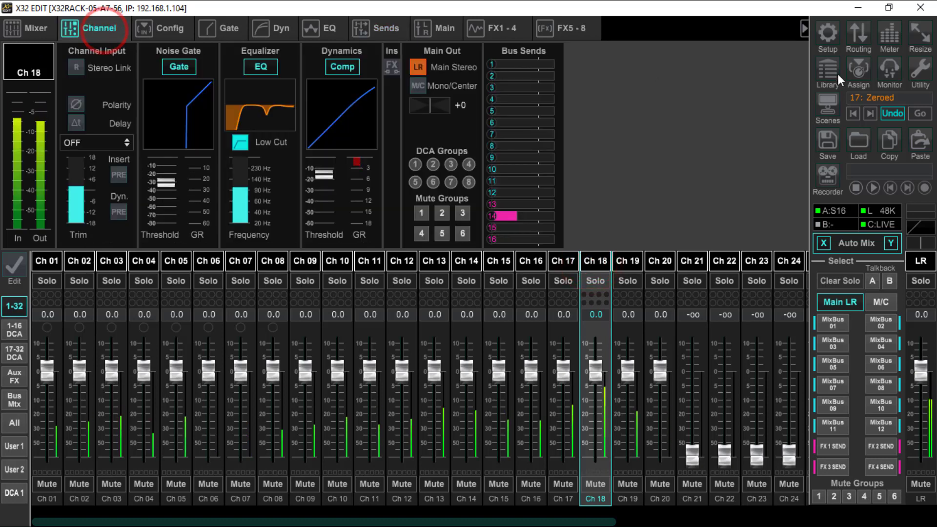
left_click(492, 28)
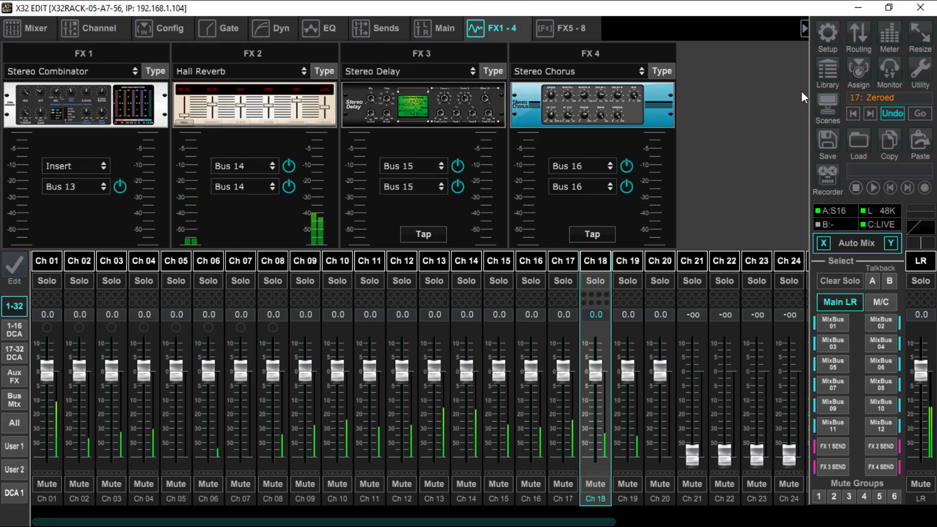
left_click(91, 31)
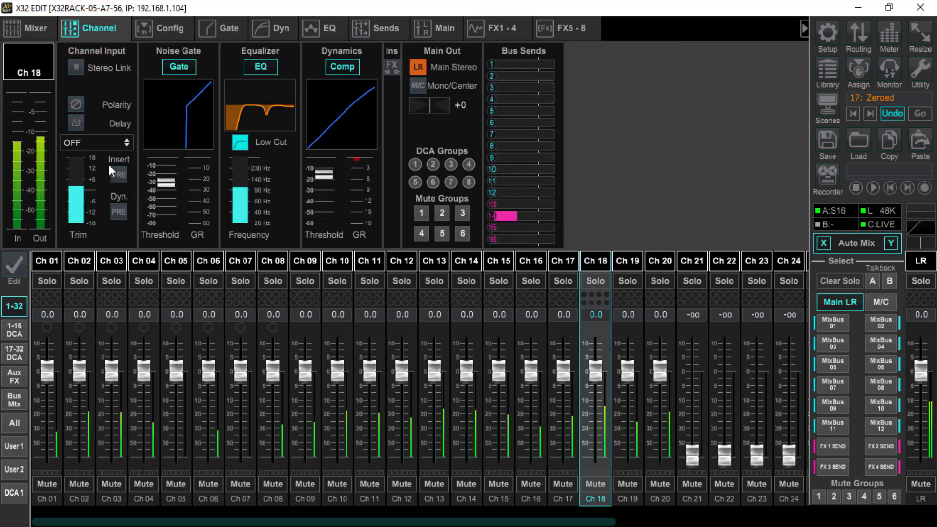
left_click(108, 144)
left_click(100, 175)
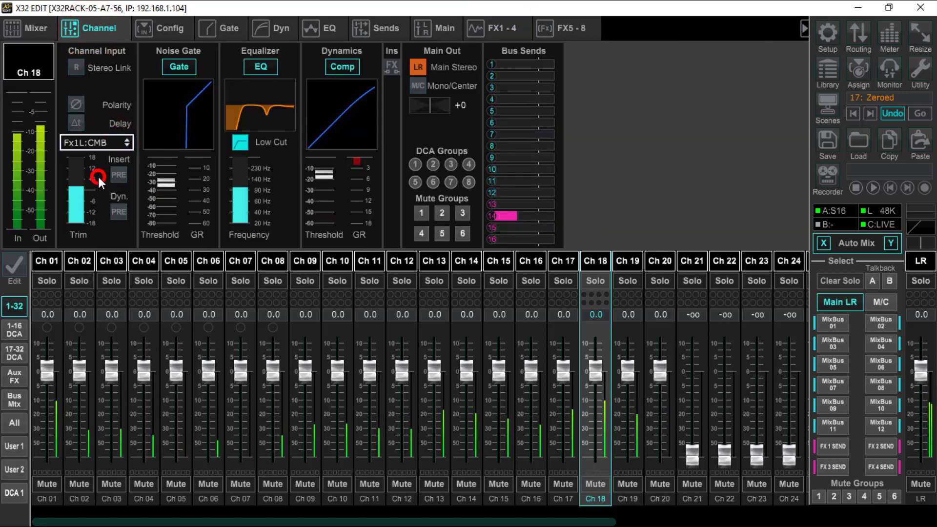
left_click(388, 65)
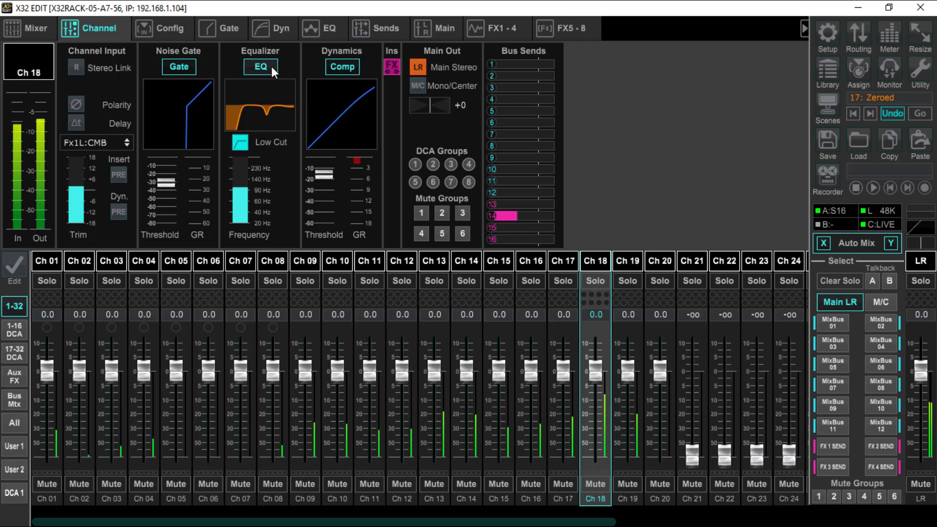
Step: Try placing channel 18's insert ahead of the EQ, and restore it to its position after the dynamics
left_click(120, 177)
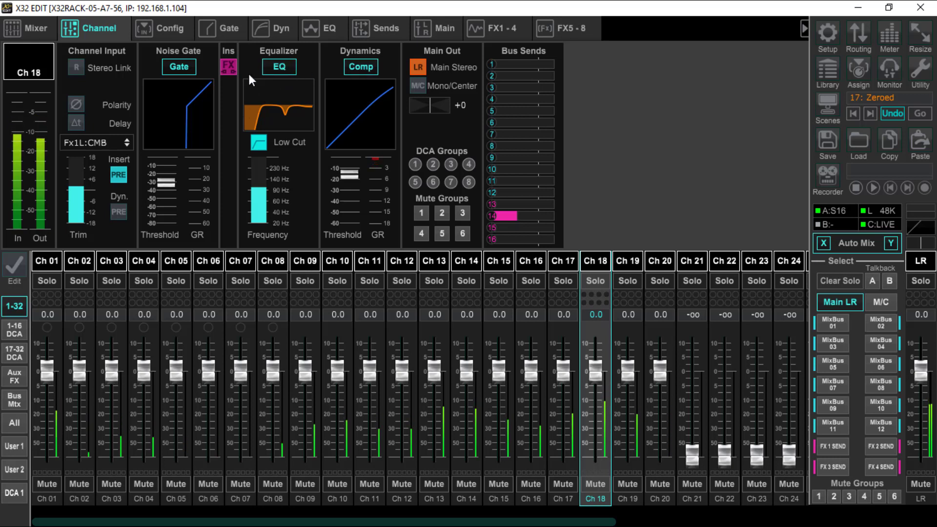
left_click(121, 179)
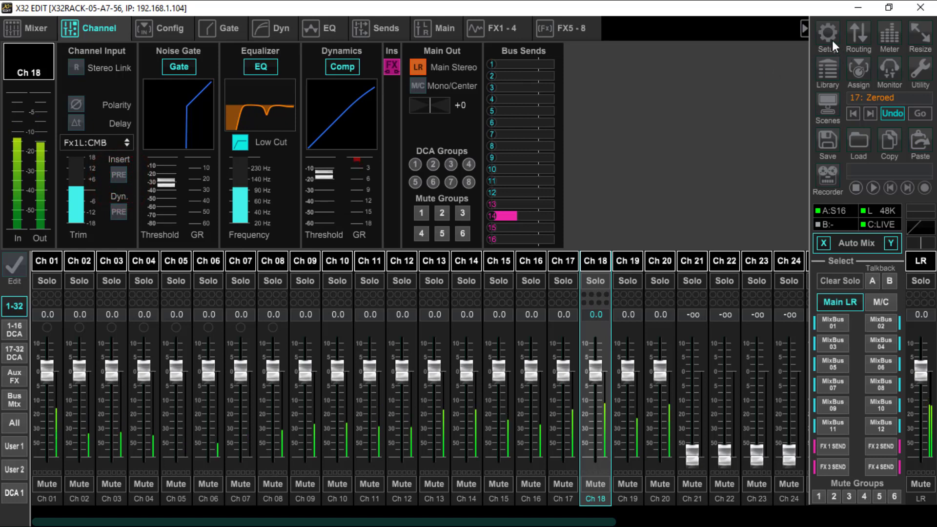
Step: Open the FX 1 Stereo Combinator editor and switch its display to the peak band level meters
left_click(499, 25)
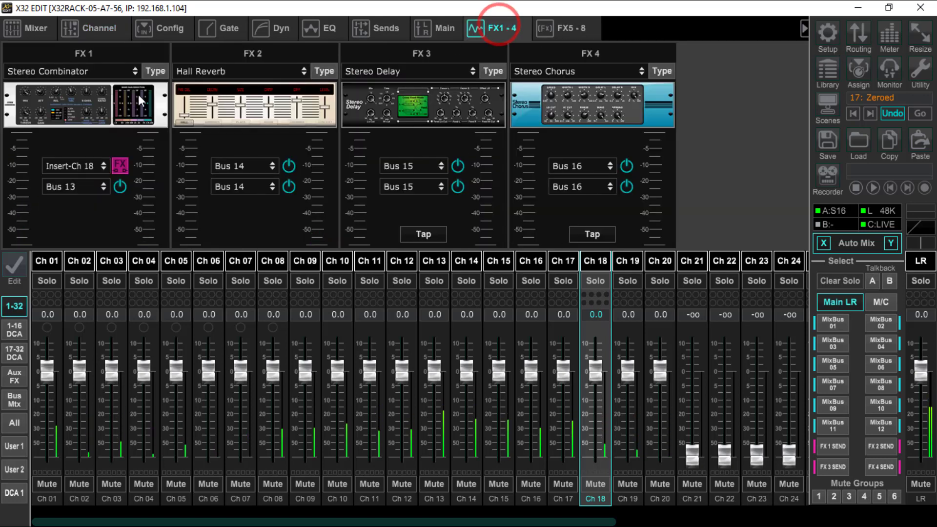
left_click(129, 108)
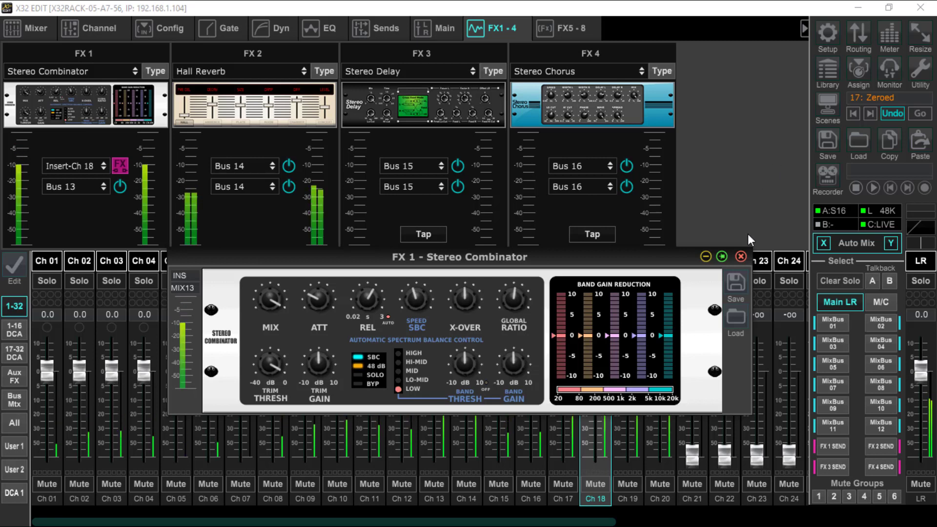
left_click(603, 382)
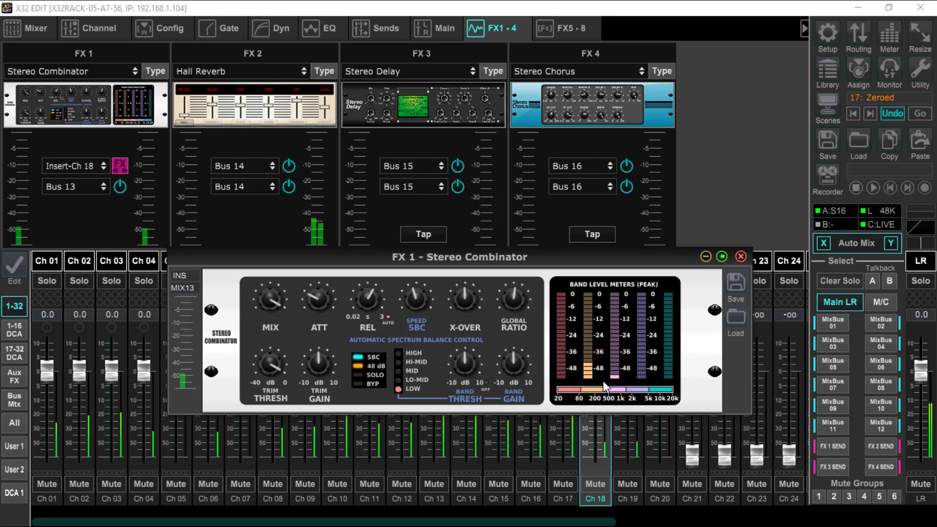
left_click(273, 301)
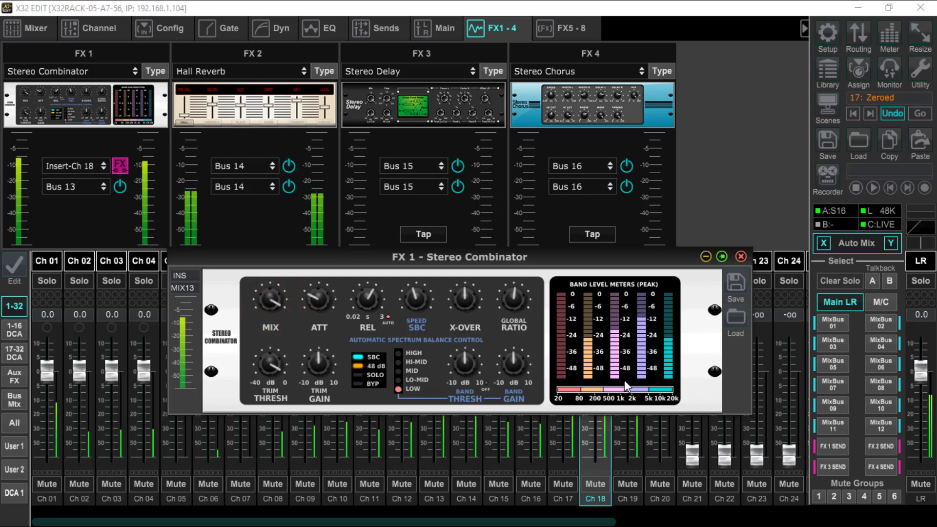
Step: Turn off the Combinator's 48 dB option and lower the High band's gain
left_click(360, 366)
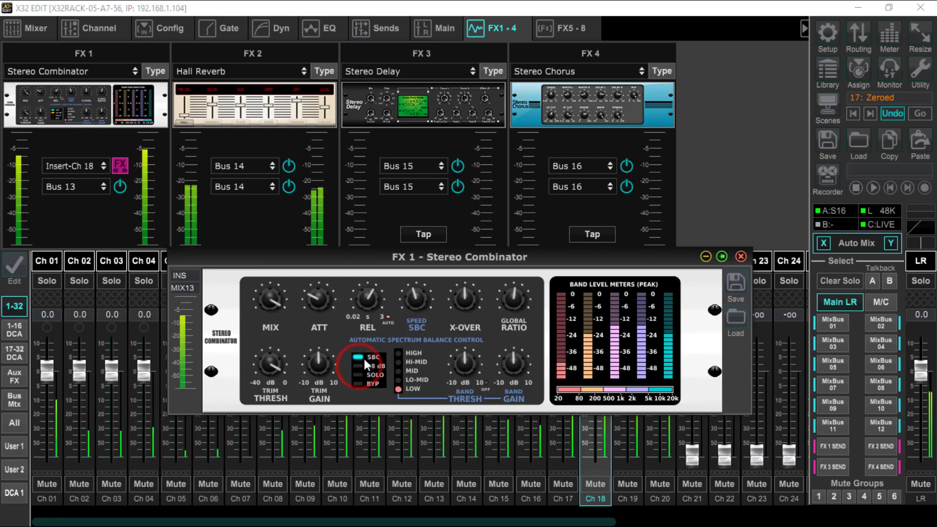
left_click(399, 352)
mouse_move(521, 367)
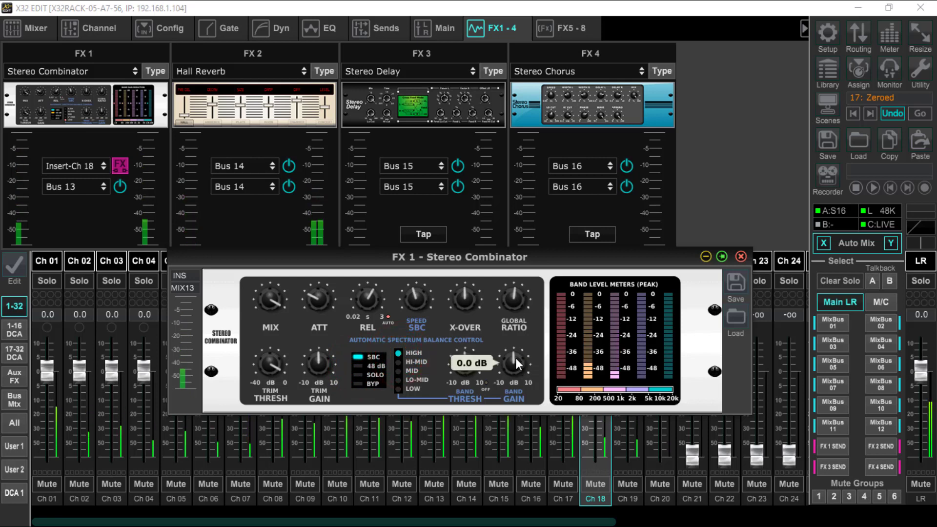
left_click_drag(512, 353, 500, 372)
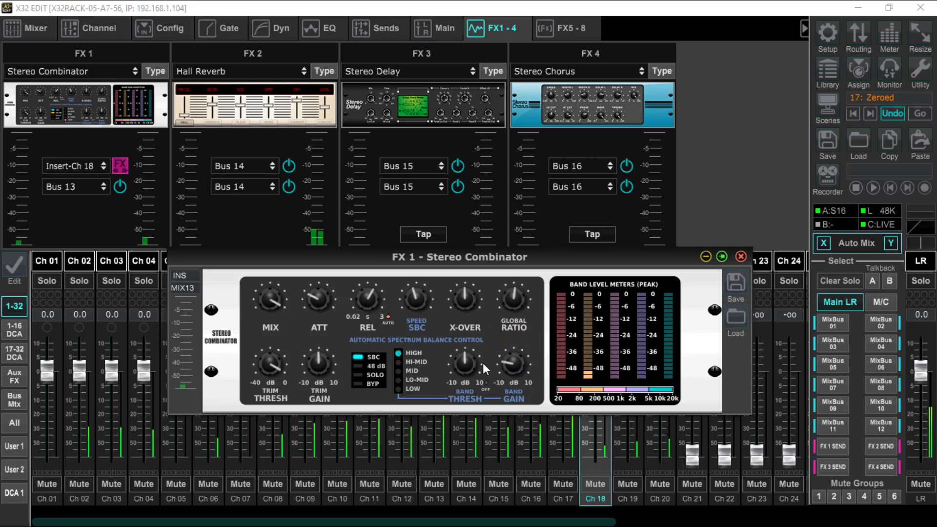
Step: Lower the Hi-Mid band's threshold slightly and reduce its band gain
left_click(400, 365)
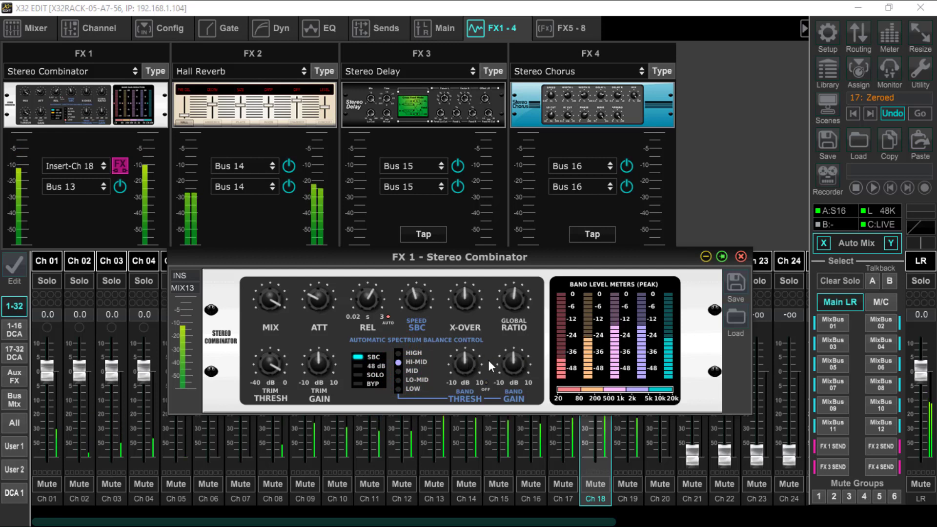
left_click_drag(465, 363, 454, 408)
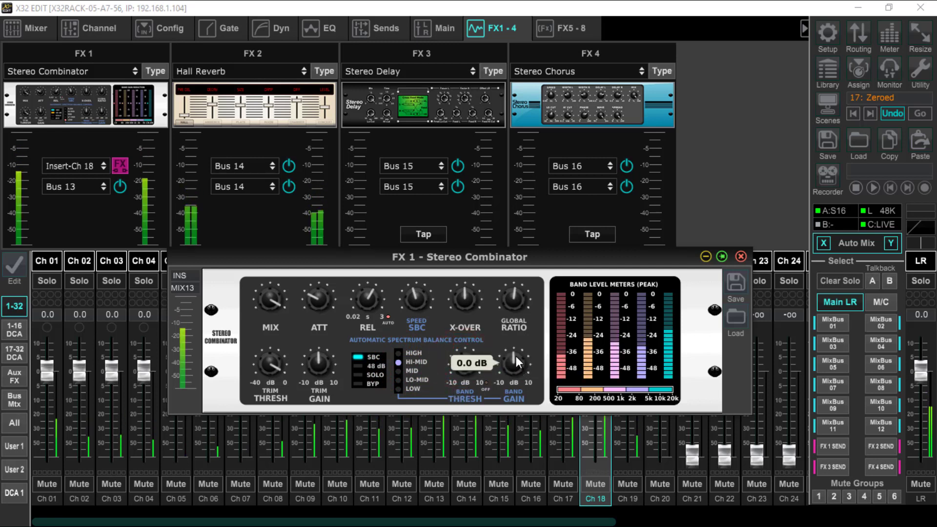
left_click_drag(516, 356, 501, 386)
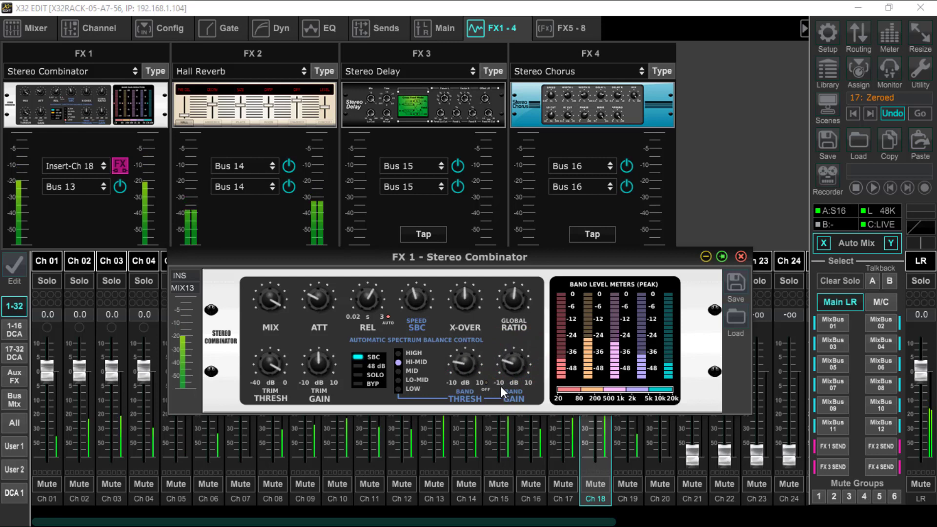
Step: Raise the Combinator's global ratio and cut the Low band's gain to its -10 dB minimum
left_click(510, 297)
left_click_drag(511, 300, 514, 274)
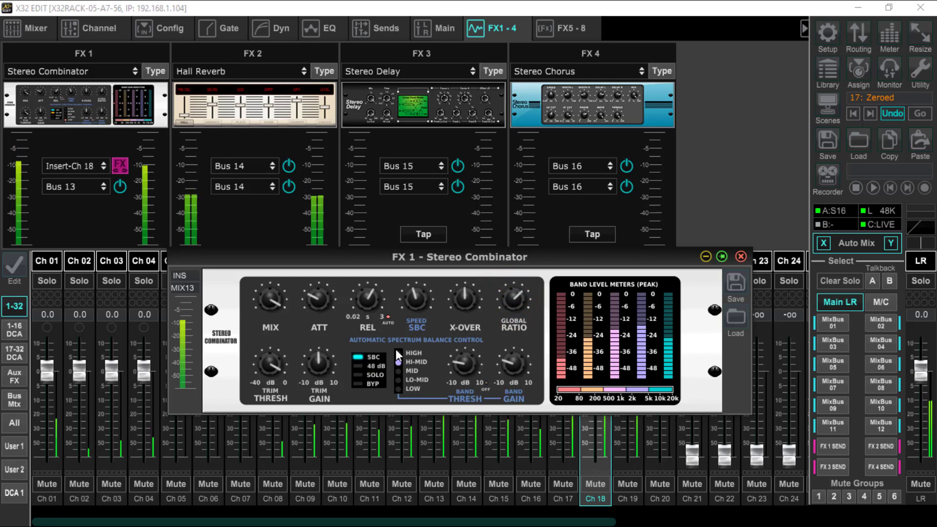
left_click(398, 389)
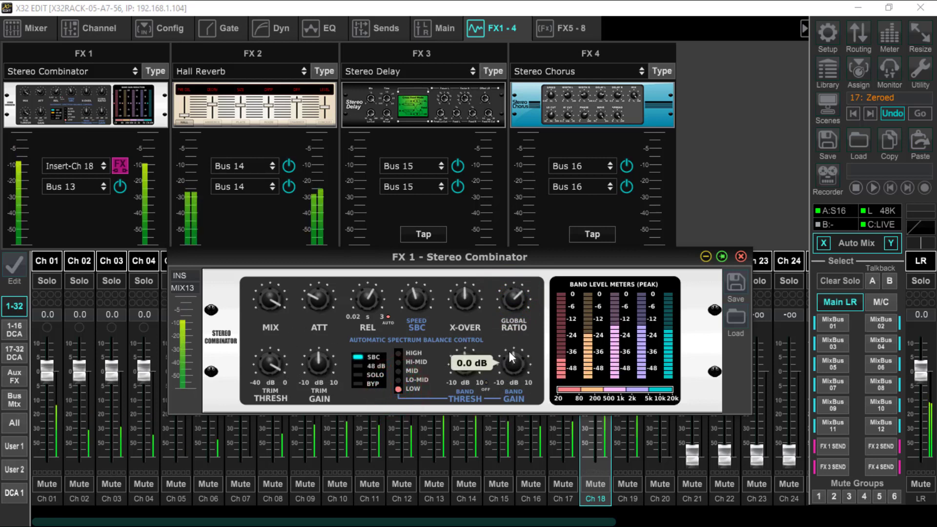
left_click_drag(509, 352, 505, 457)
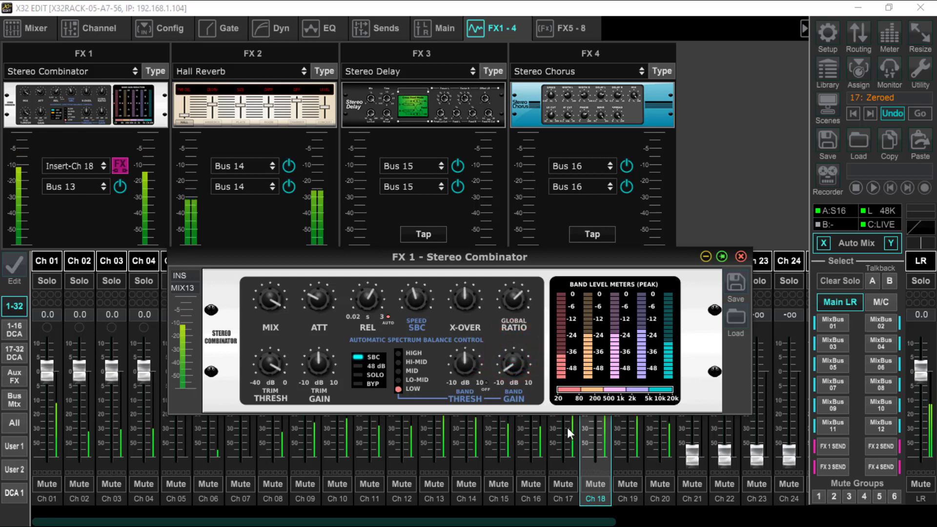
Step: Cycle the Combinator's display through band gain reduction and band level meters to the Automatic Spectrum Balance view
left_click(616, 388)
left_click(618, 391)
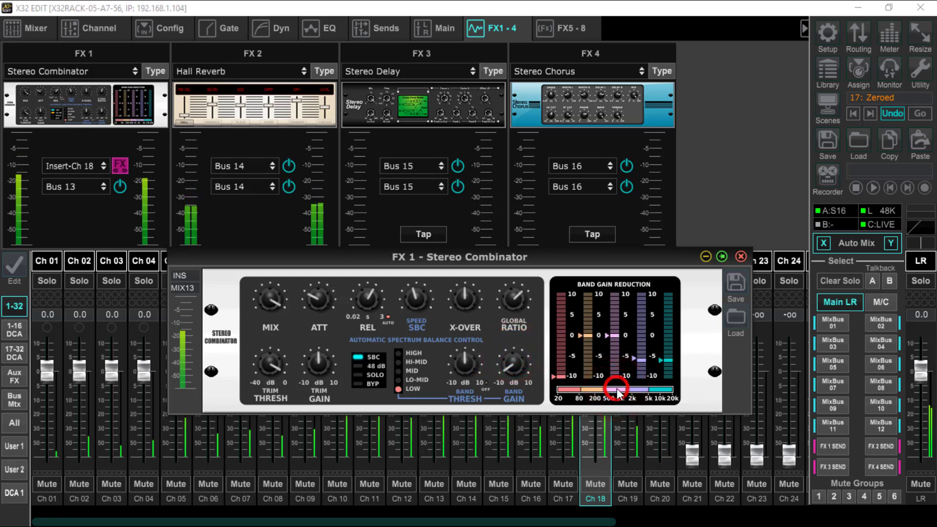
left_click(619, 391)
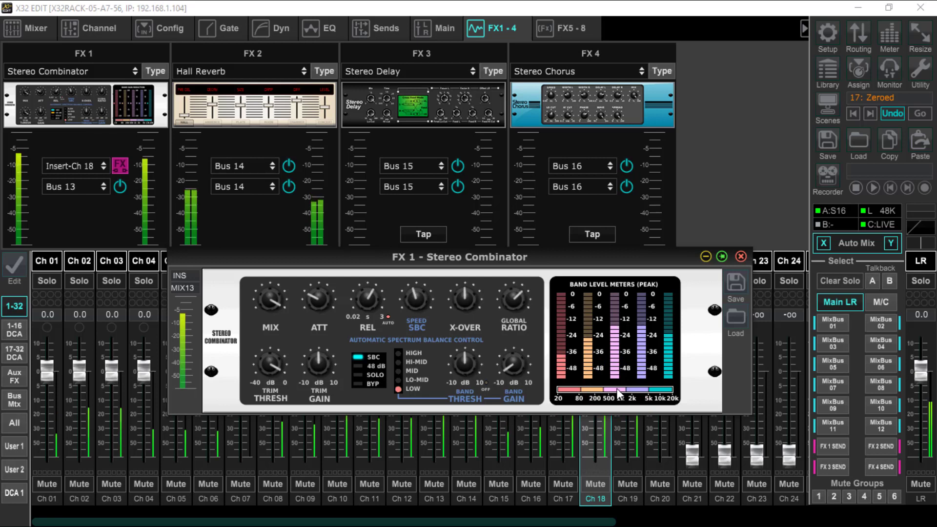
left_click(618, 391)
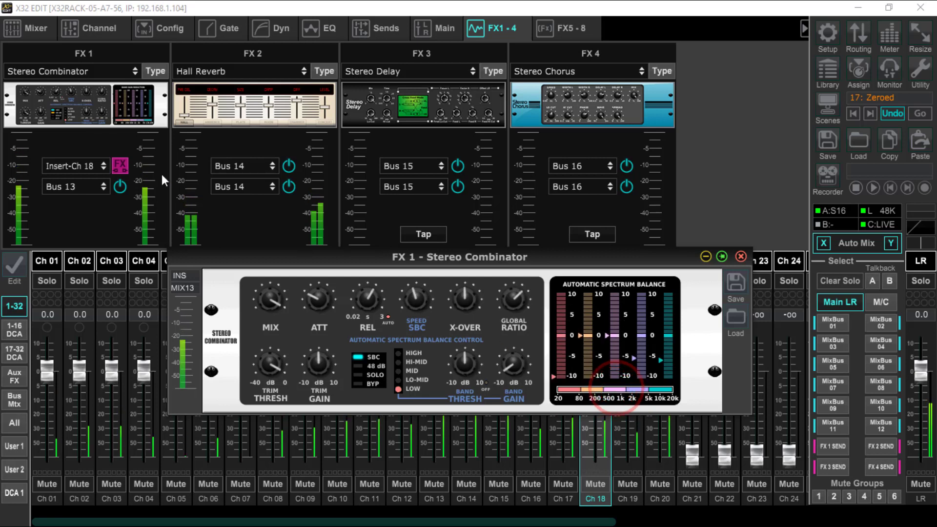
Step: Toggle channel 18's FX 1 Combinator insert off and on to compare the sound, leaving it off
left_click(120, 165)
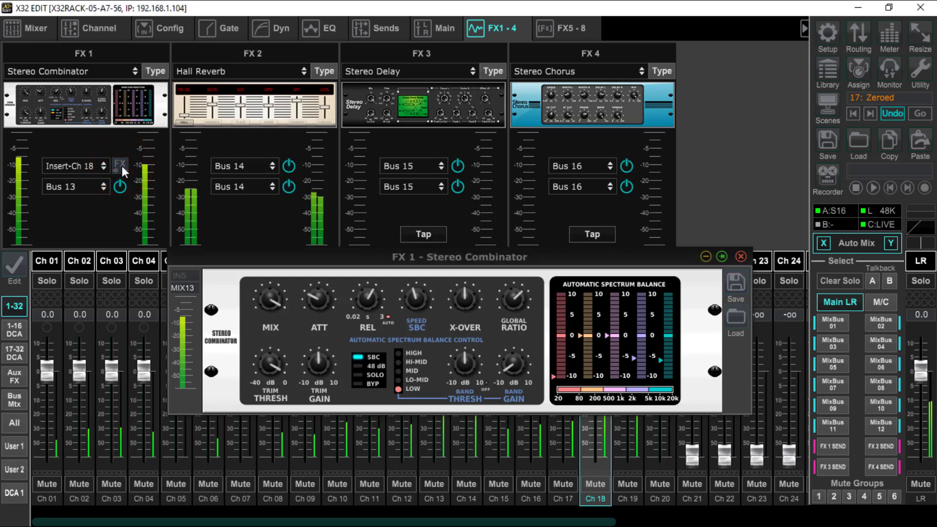
left_click(121, 165)
left_click(121, 166)
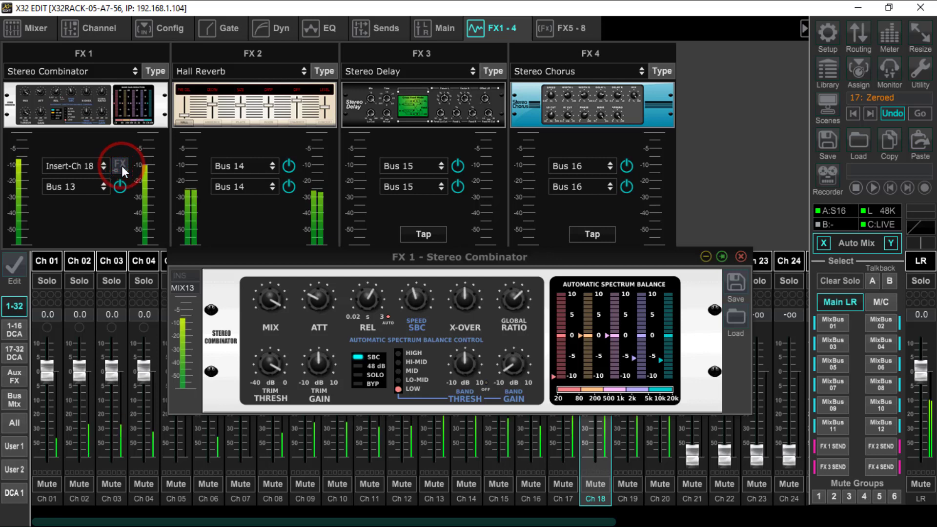